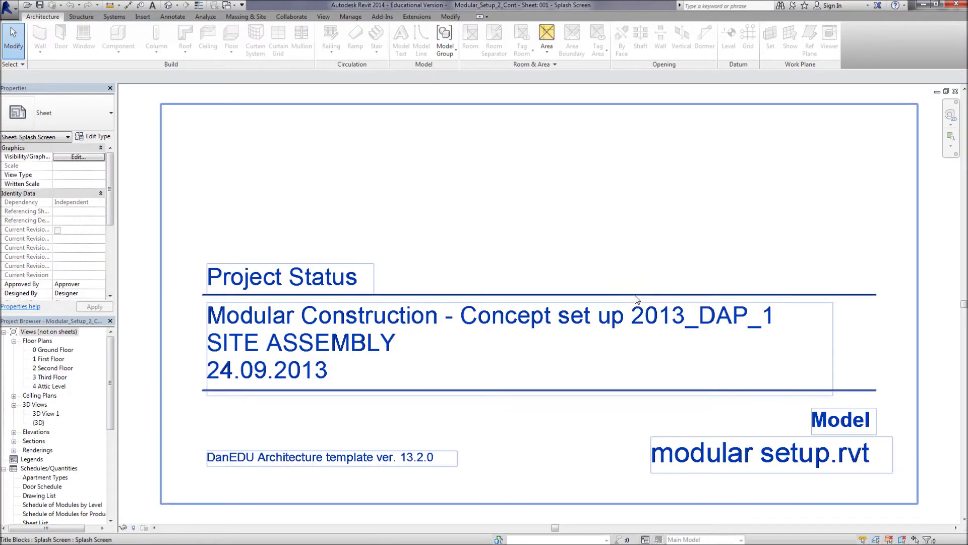
View the building in the default 3D view and return to the 001 - Splash Screen sheet.
click(173, 7)
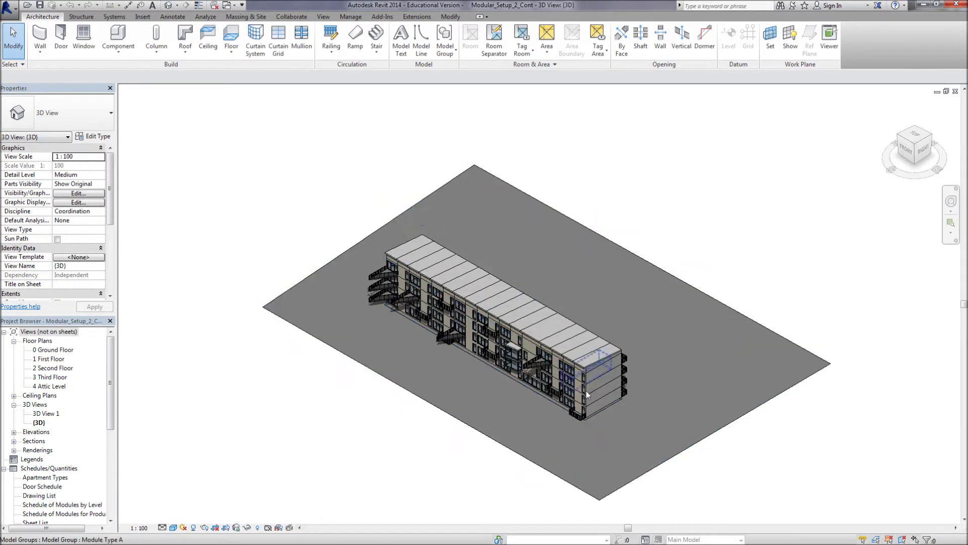
scroll(585, 389, up, 4)
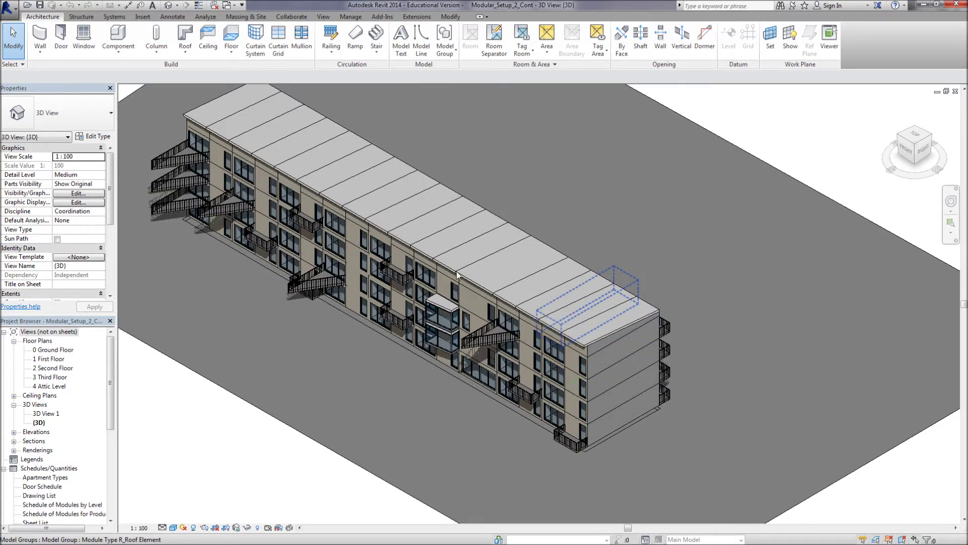
drag(110, 384, 120, 455)
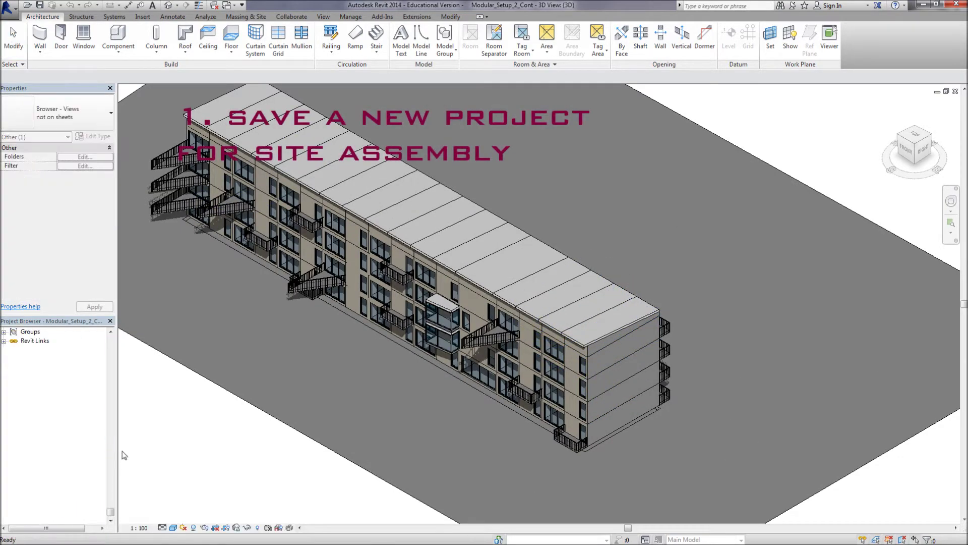
scroll(112, 463, down, 1)
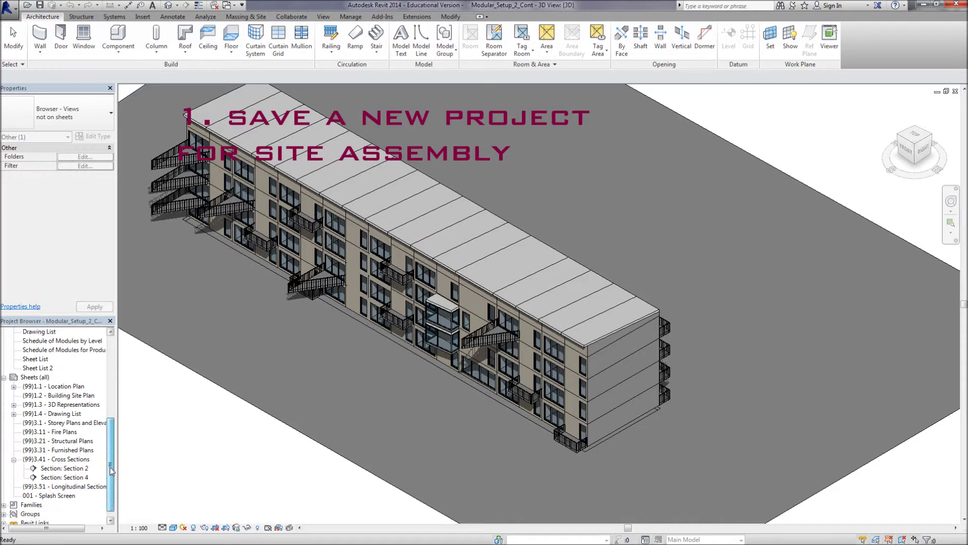
double_click(56, 496)
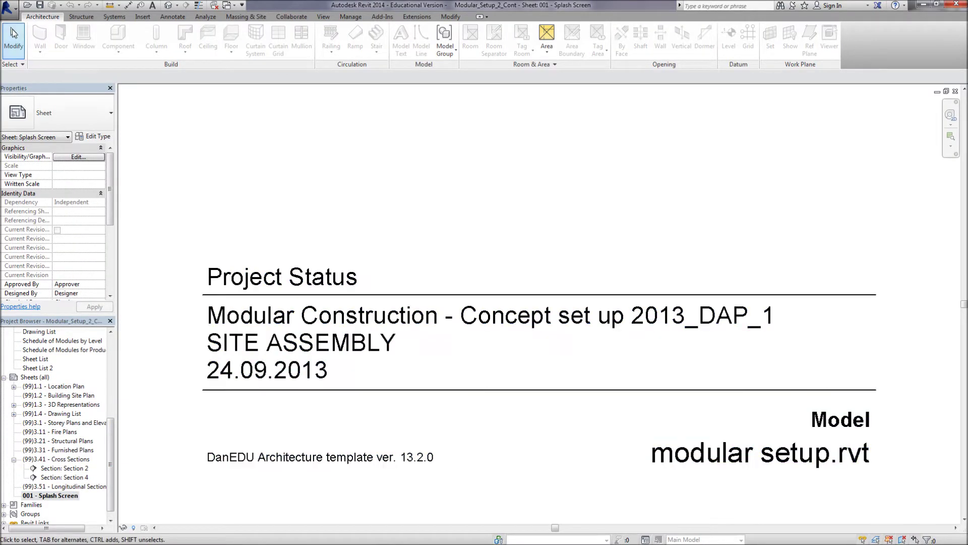
Save the project under the new name Modular_Setup_Site on the desktop.
click(8, 8)
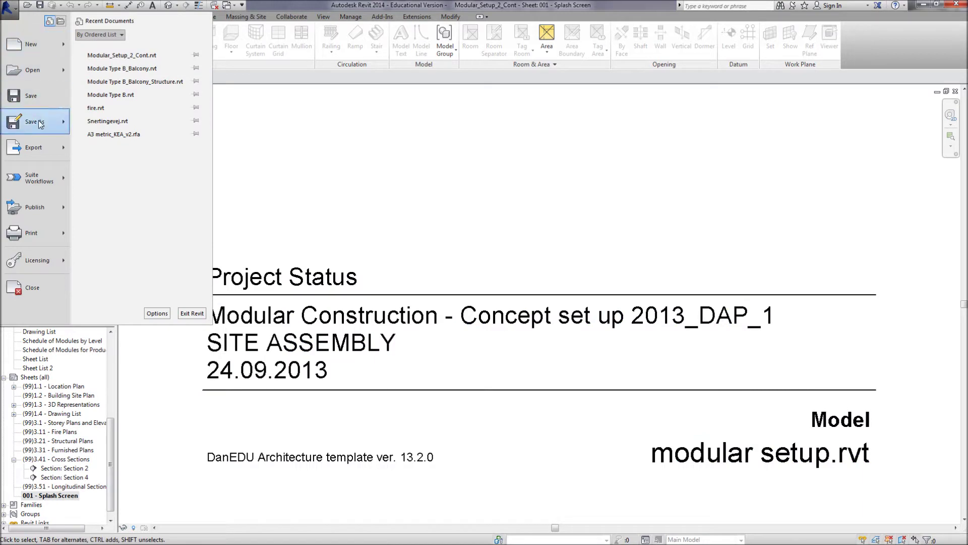
mouse_move(39, 122)
click(182, 125)
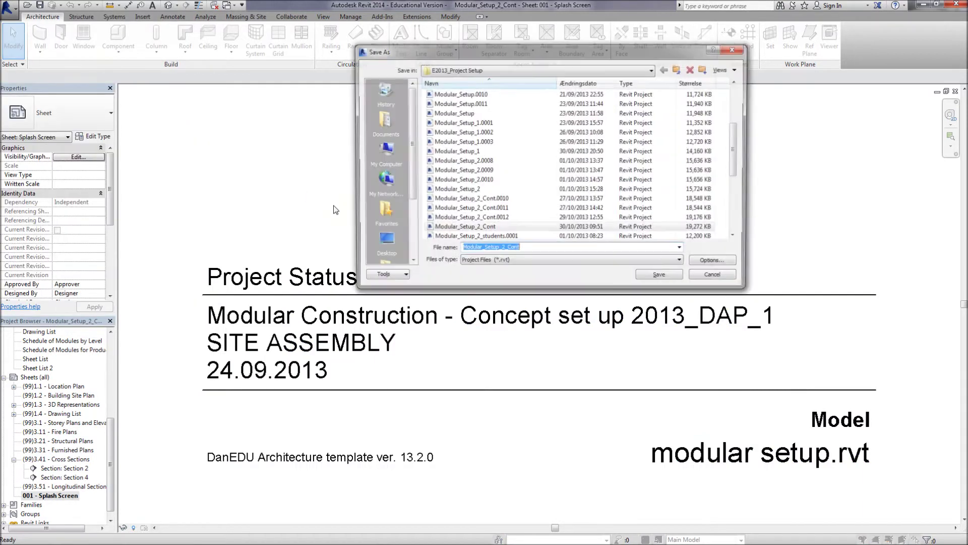
click(383, 241)
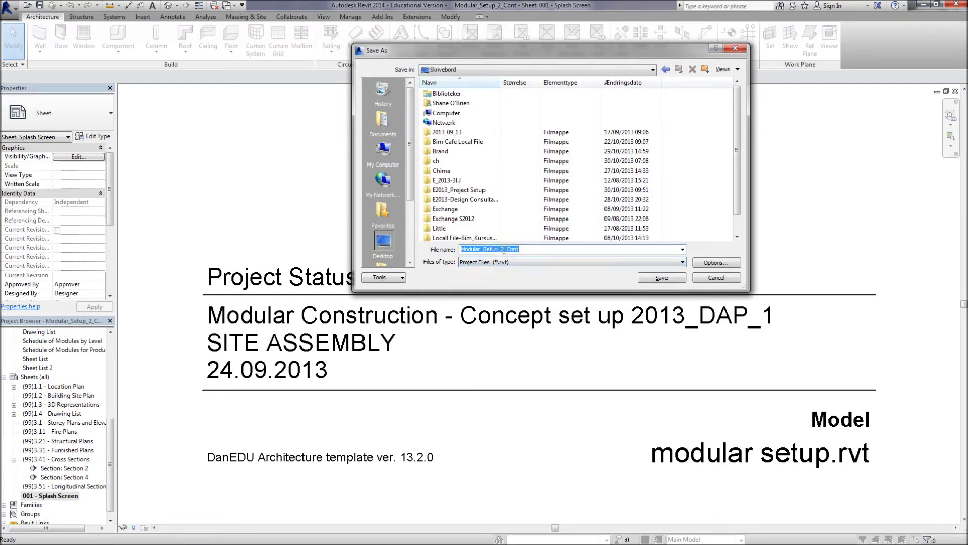
click(500, 249)
drag(504, 251, 519, 251)
text(Site)
click(648, 281)
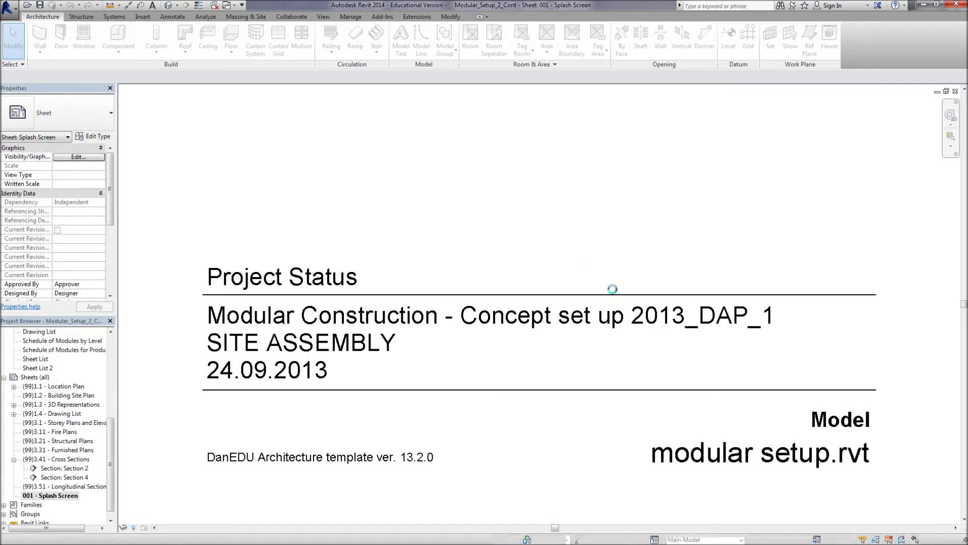
Set the Project Issue Date in the splash screen title block to 30.10.2013.
click(544, 326)
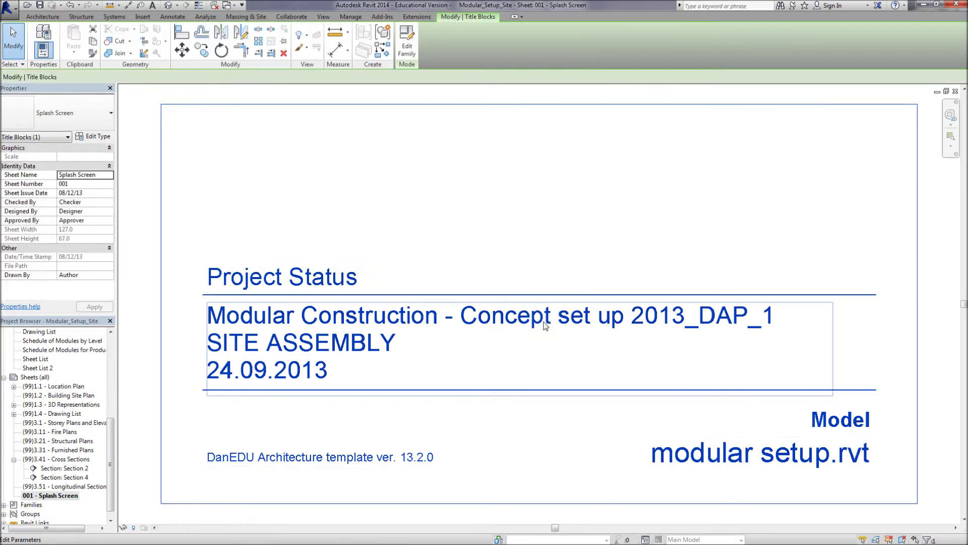
click(545, 325)
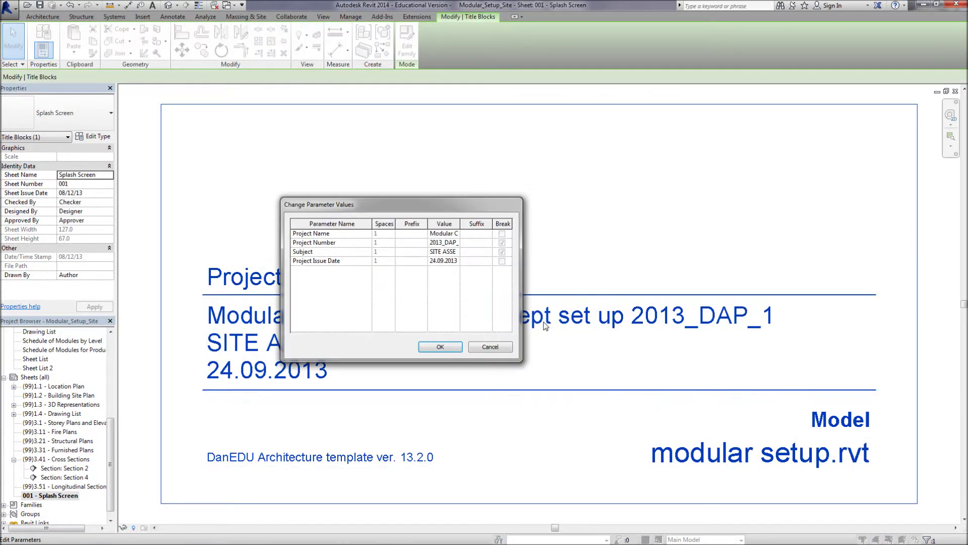
drag(427, 223, 470, 224)
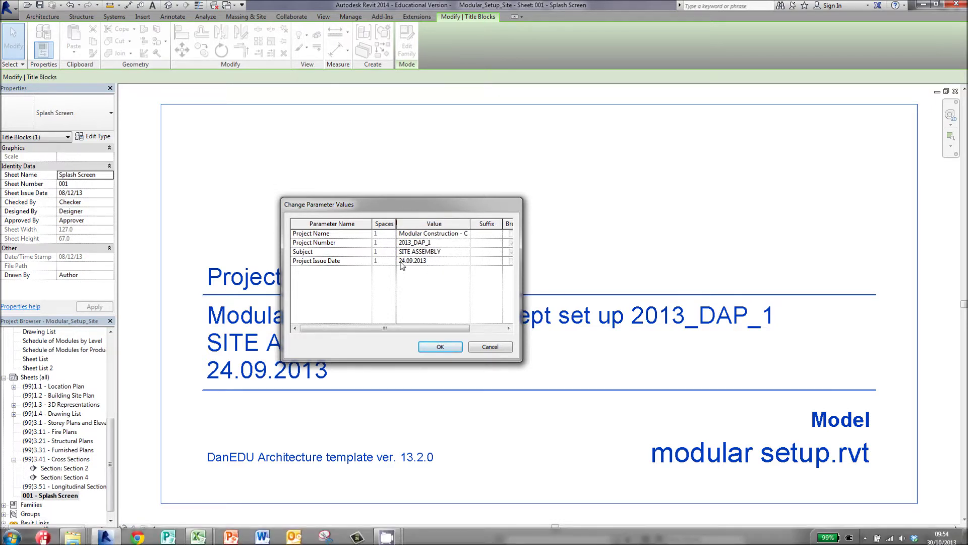
drag(404, 260, 397, 260)
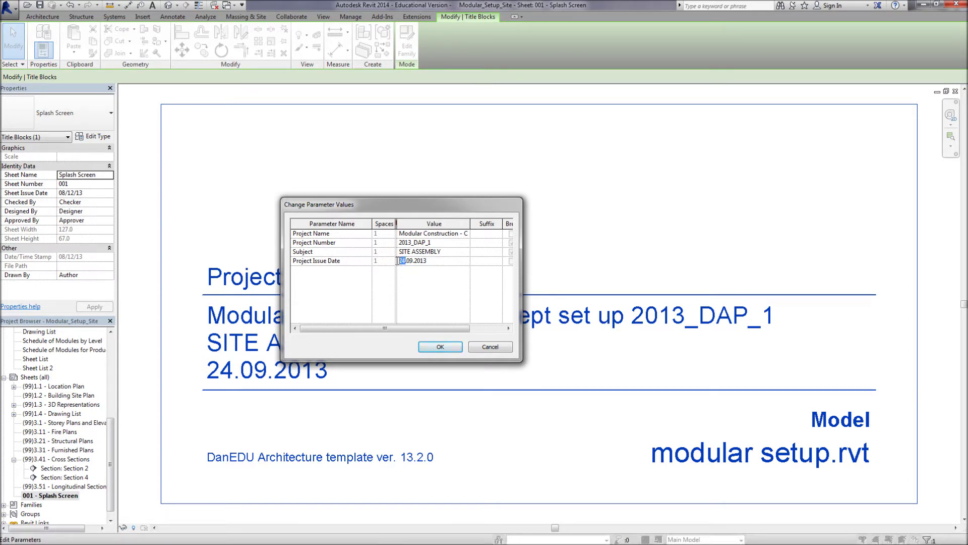
text(30)
drag(413, 261, 410, 261)
text(10)
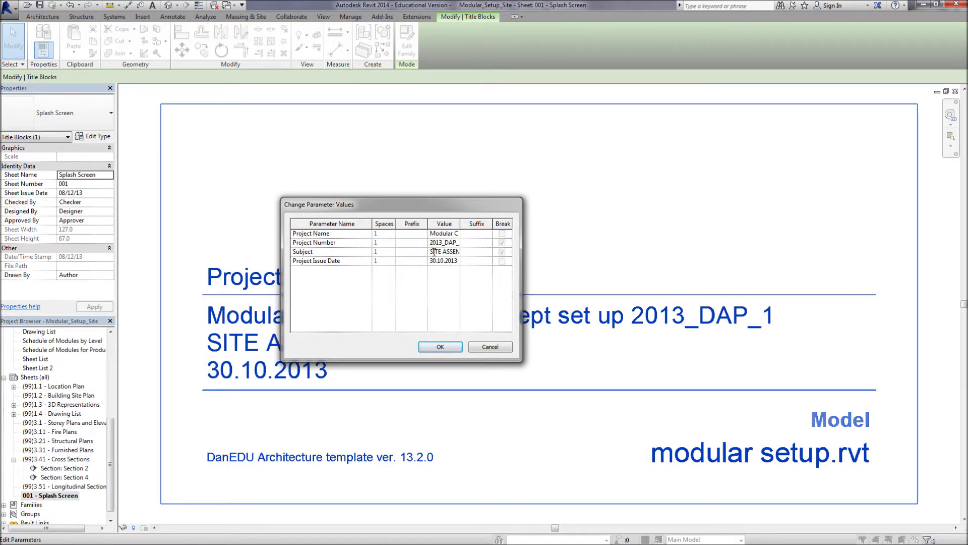
Change the Project Name in the title block parameters to "Modular Construction - Site Set Up" and apply it.
drag(428, 224, 458, 226)
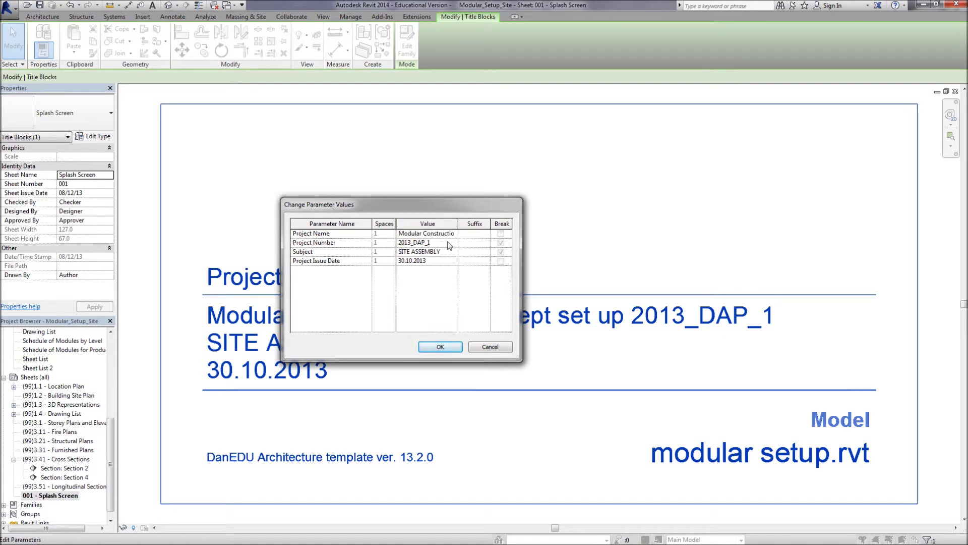
drag(458, 224, 498, 234)
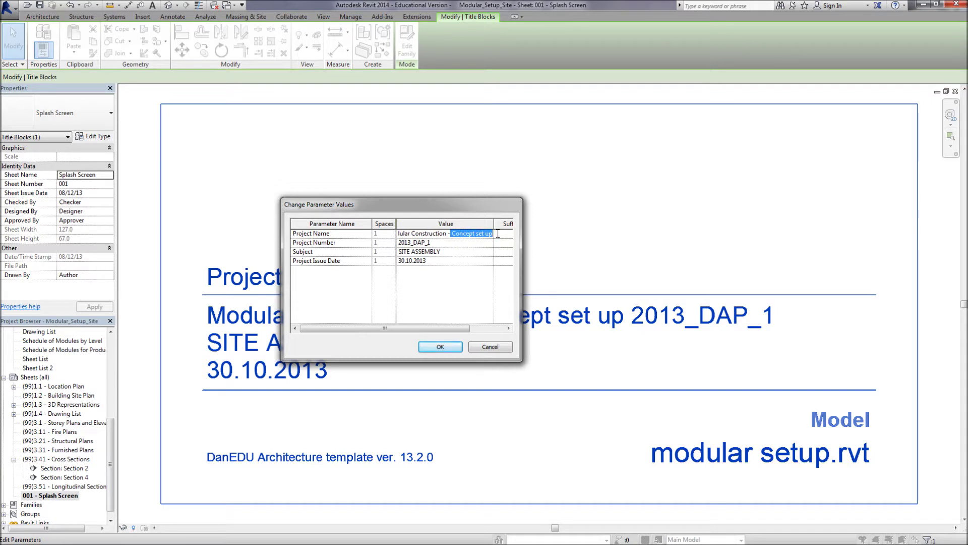
key(BackSpace)
text(Site SetU)
click(440, 347)
click(476, 363)
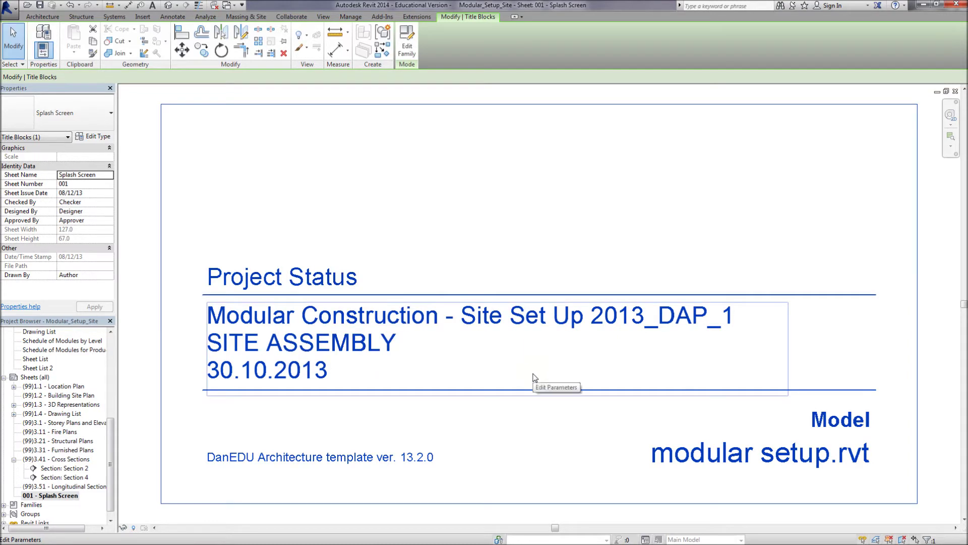
click(536, 422)
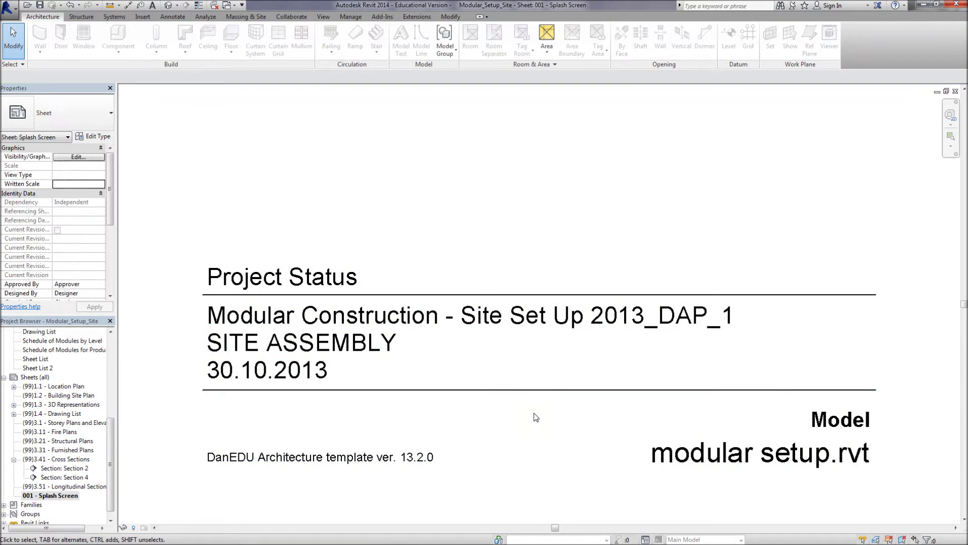
In the 3D view, convert the third-floor corner Module Type B group to a link, saving it as a new project on the desktop under the group's name.
click(169, 6)
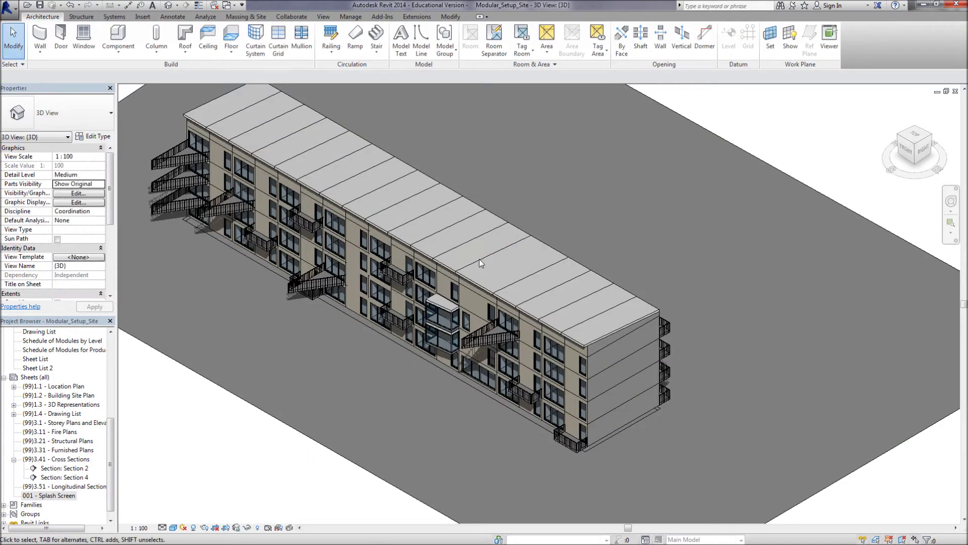
scroll(555, 363, up, 3)
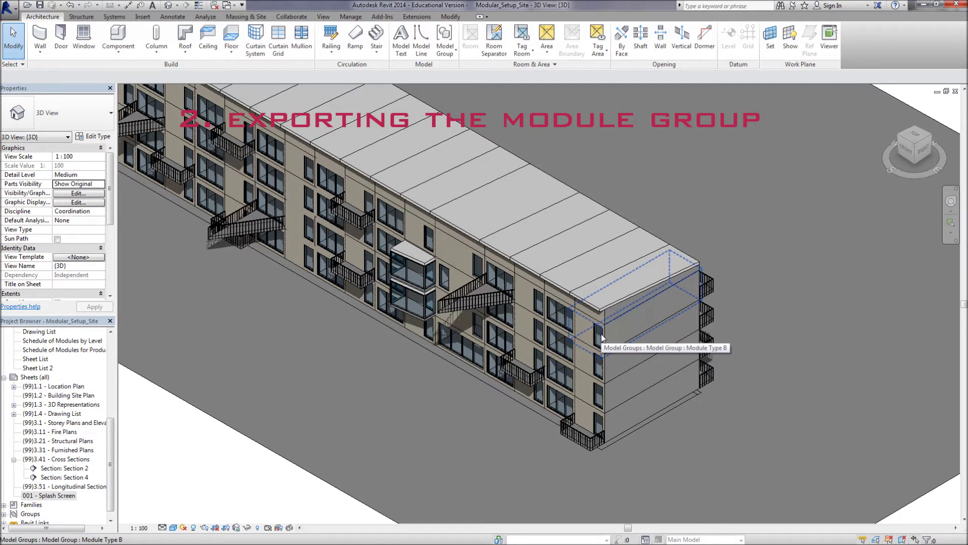
click(602, 334)
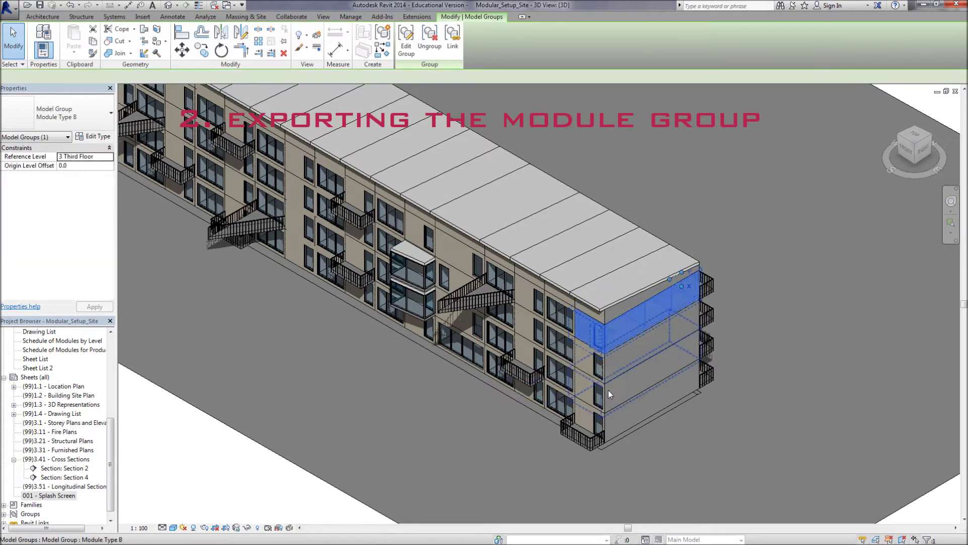
click(454, 38)
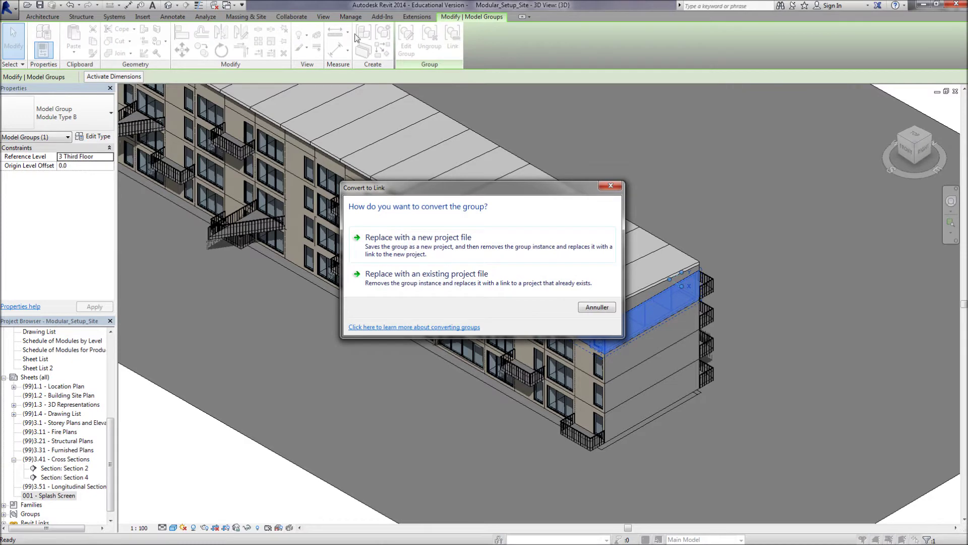
click(418, 238)
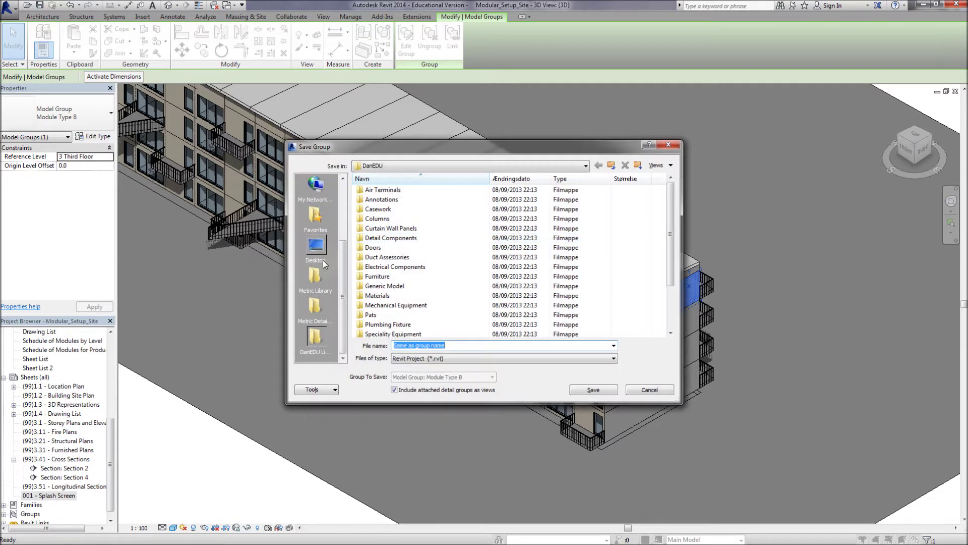
click(322, 250)
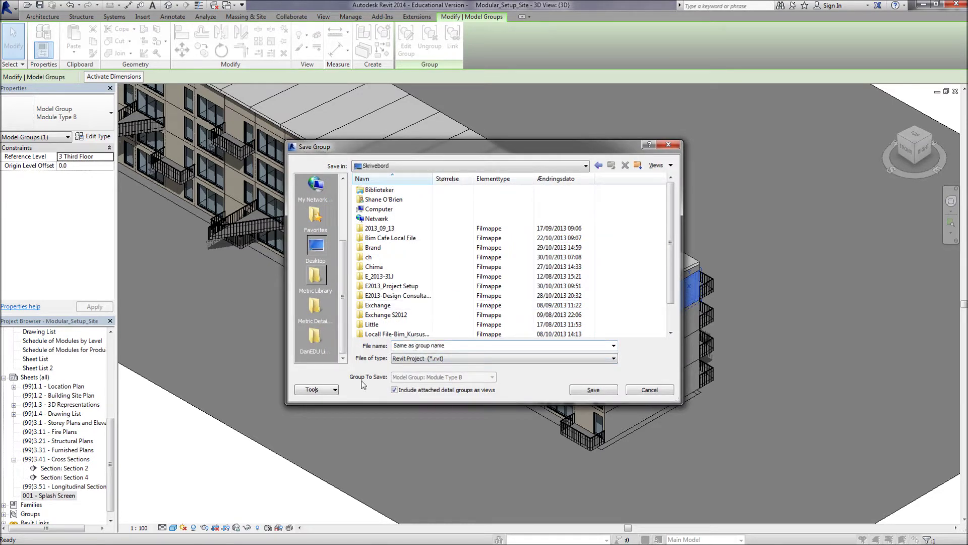
click(334, 390)
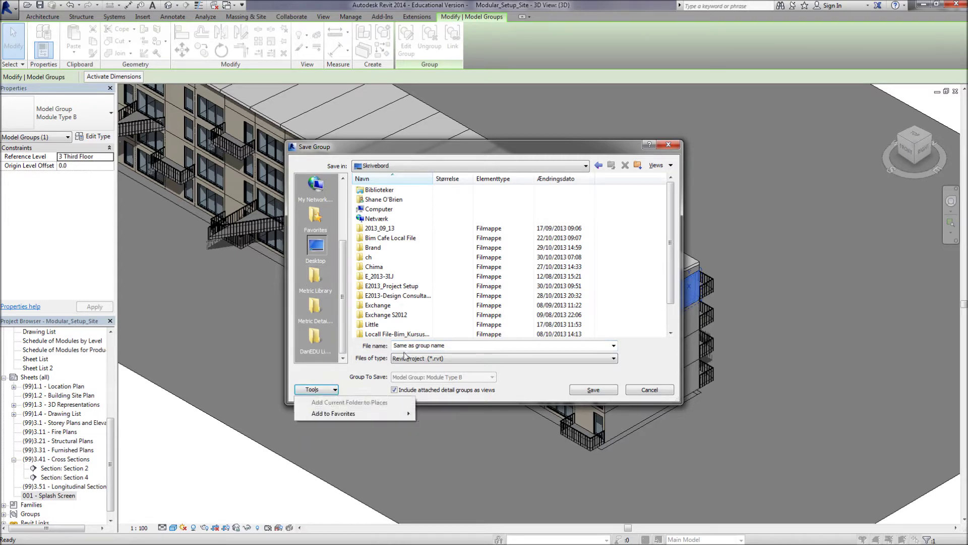
click(530, 389)
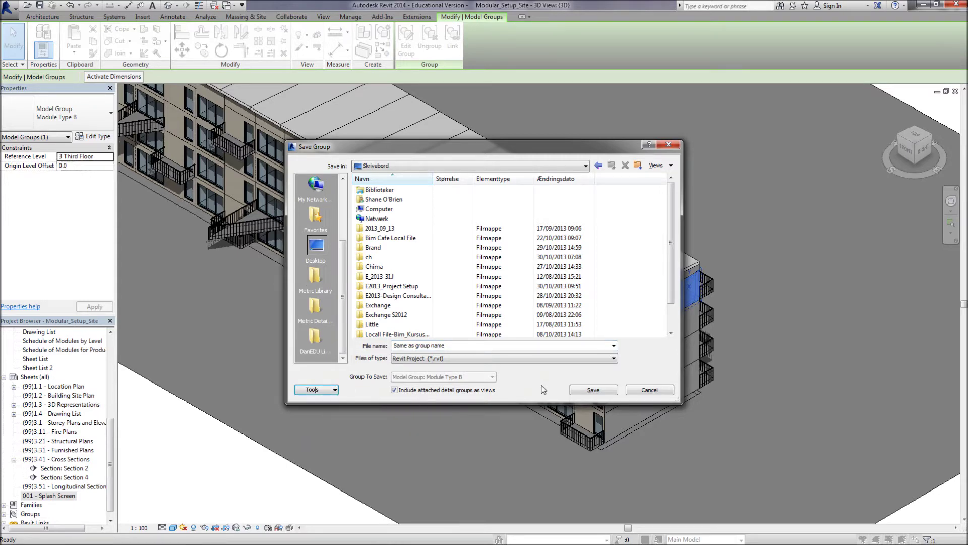
click(578, 392)
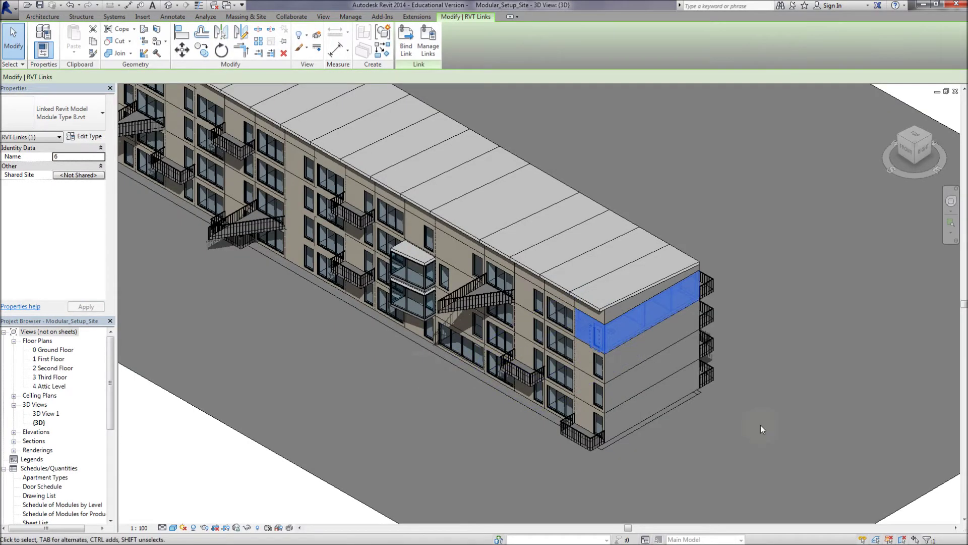
click(792, 421)
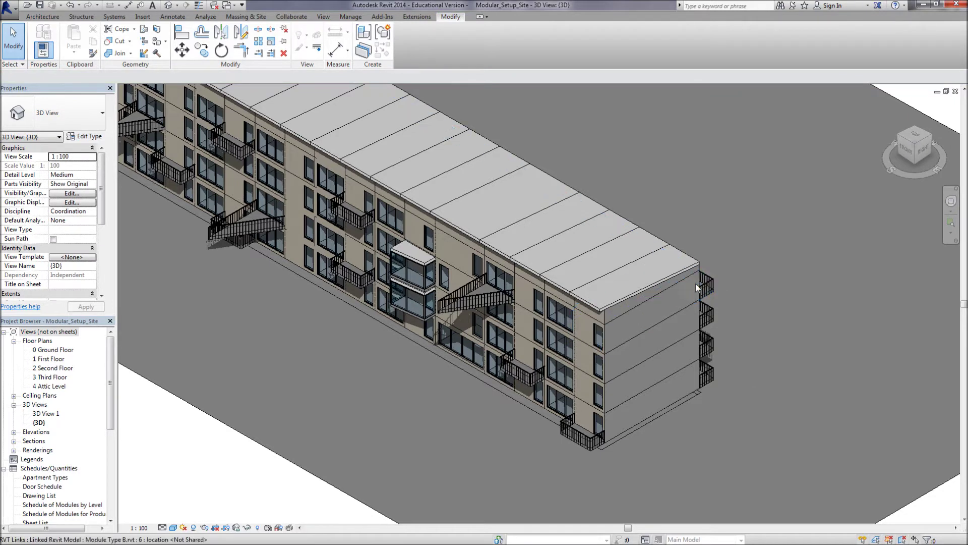
Compare the editing options of the linked corner module with those of an adjacent first-floor Module Type A group.
click(600, 340)
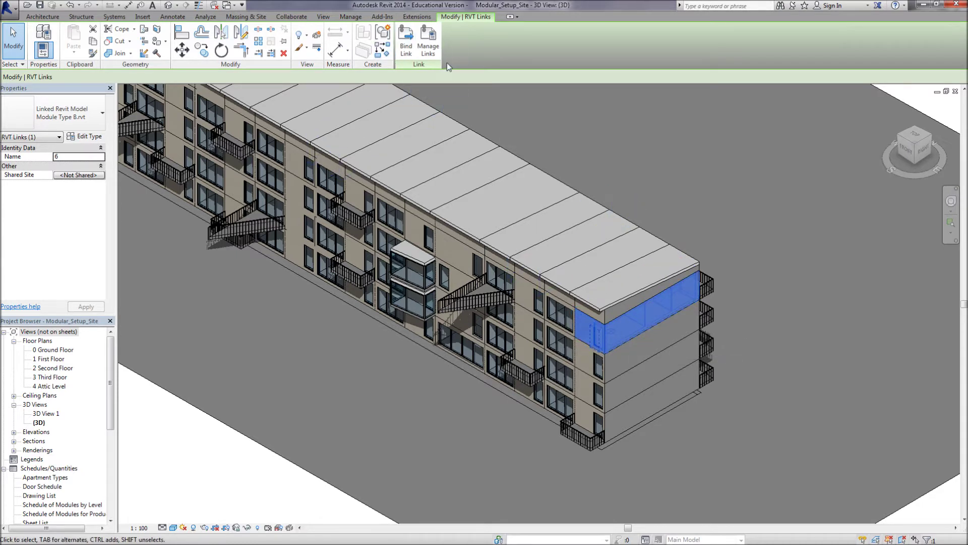
click(605, 364)
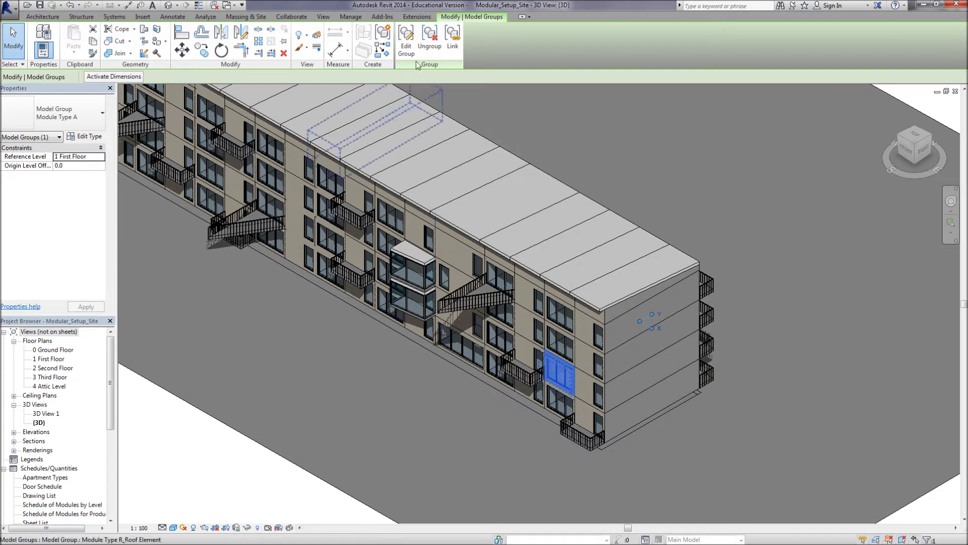
click(716, 151)
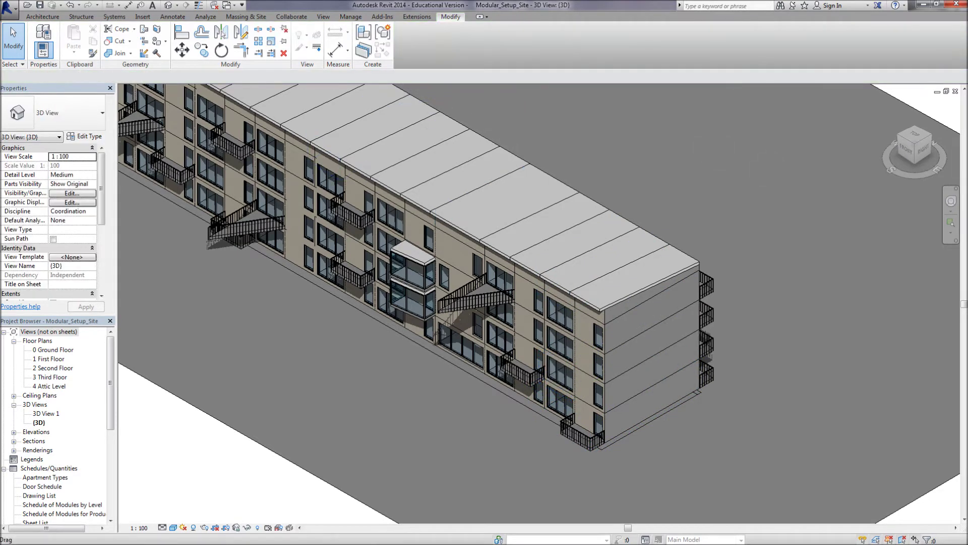
Close the 3D view and splash sheet, saving the changes to Modular_Setup_Site.
click(955, 91)
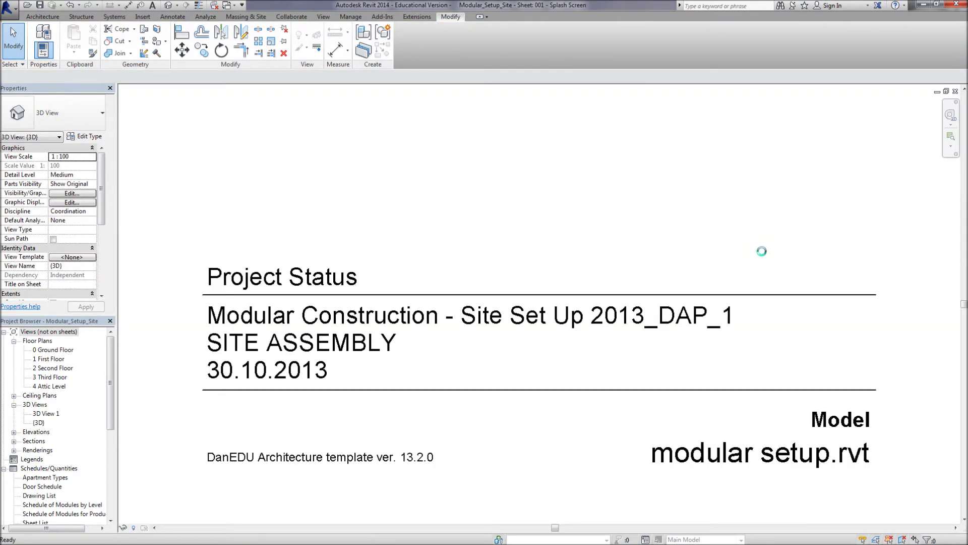
click(955, 91)
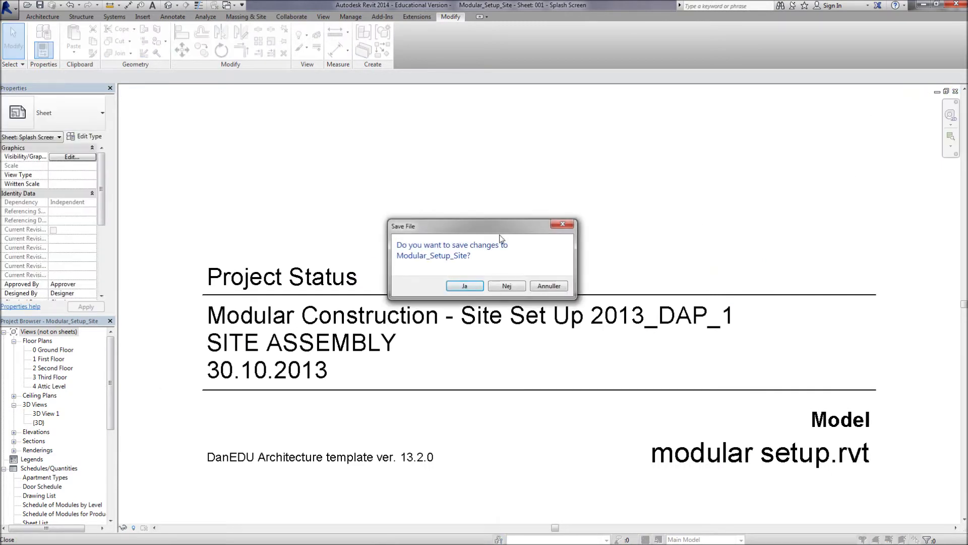
click(465, 286)
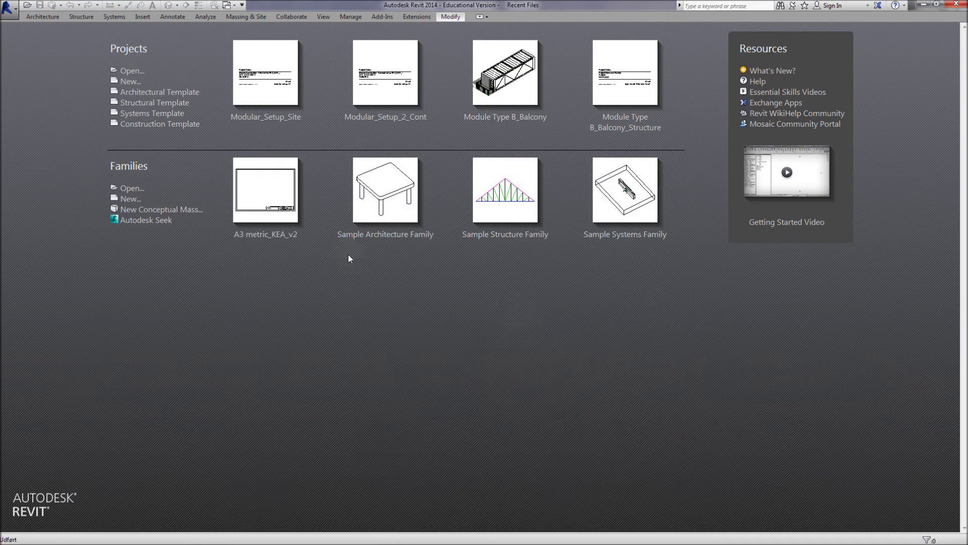
Open the Module Type B project from the desktop.
click(127, 70)
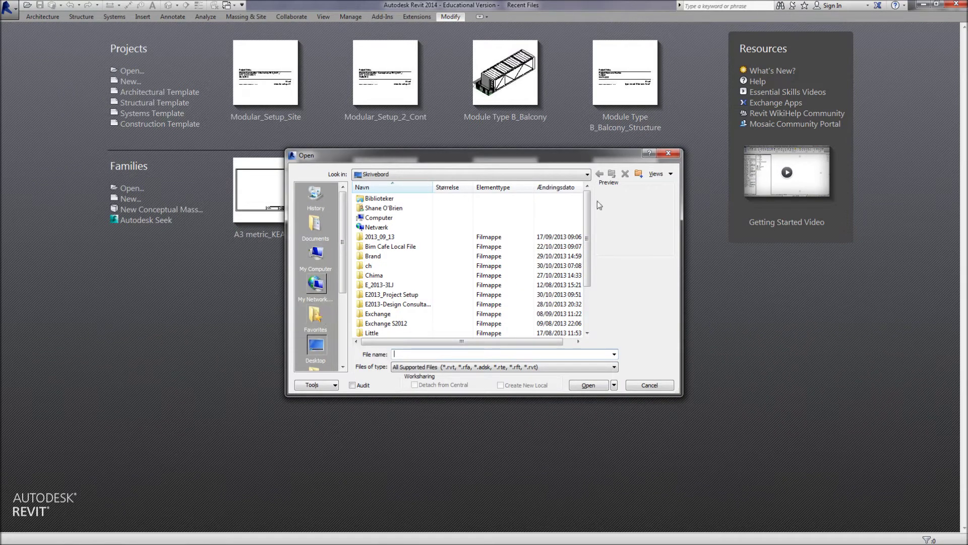
scroll(592, 198, down, 2)
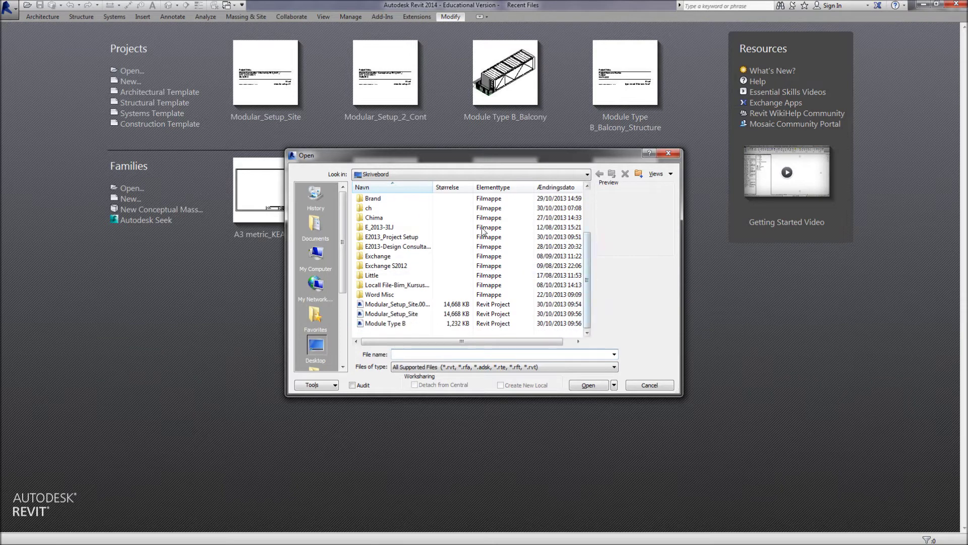
click(404, 325)
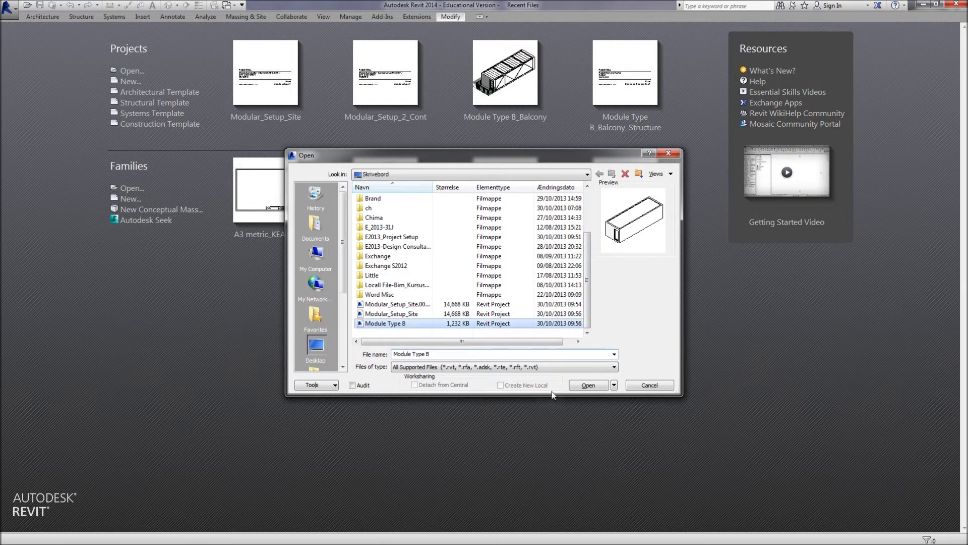
click(580, 386)
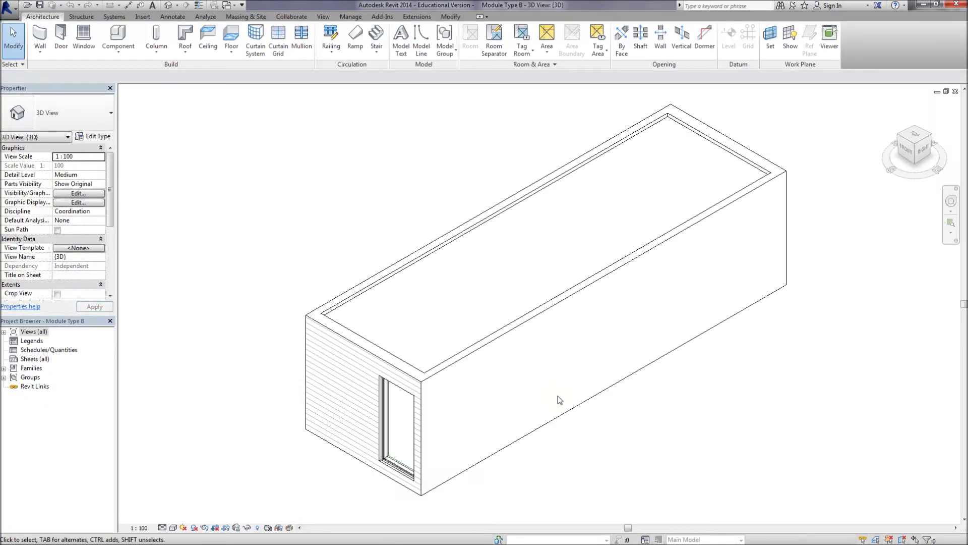
middle_drag(575, 396, 557, 363)
scroll(558, 367, down, 1)
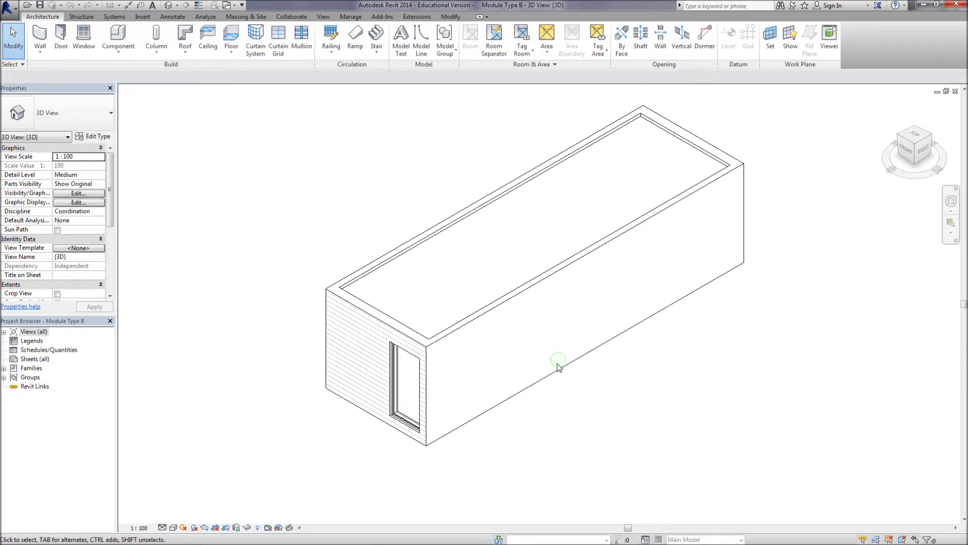
Open the Level 1 floor plan of the module and set its detail level to Fine.
click(5, 331)
click(14, 341)
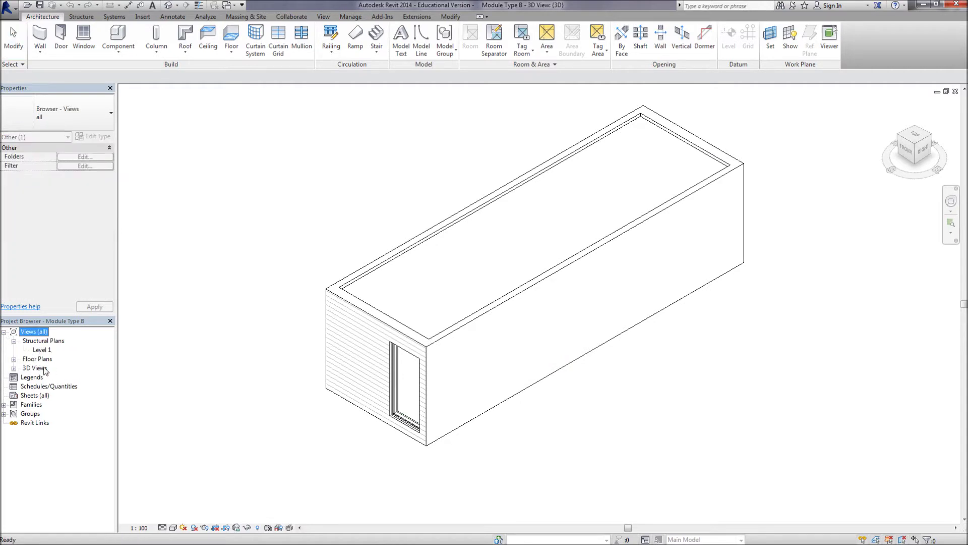
click(13, 359)
click(13, 378)
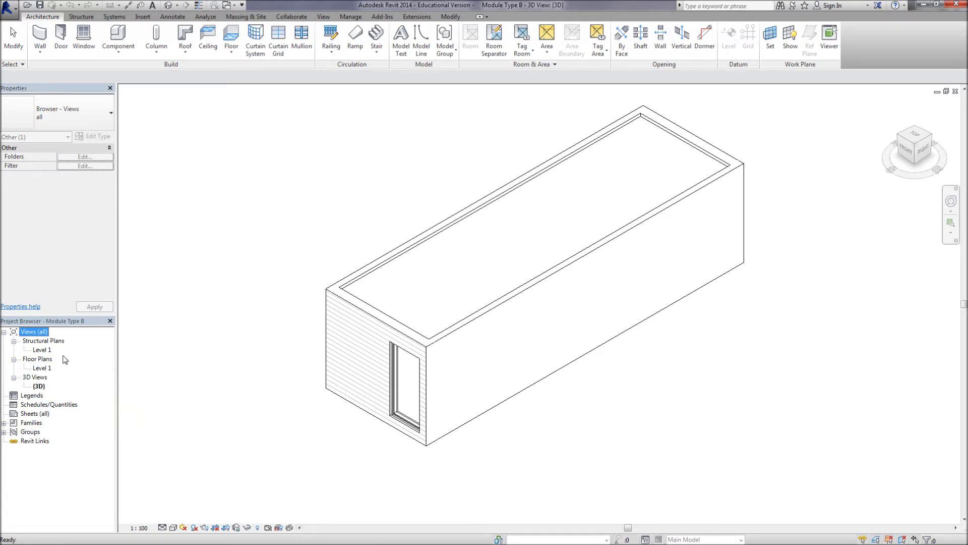
double_click(41, 368)
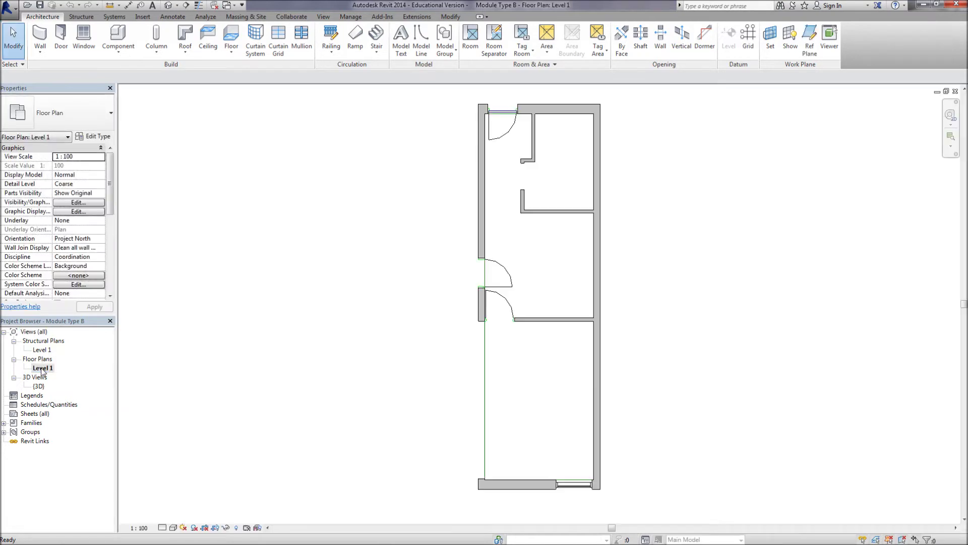
click(162, 528)
click(172, 523)
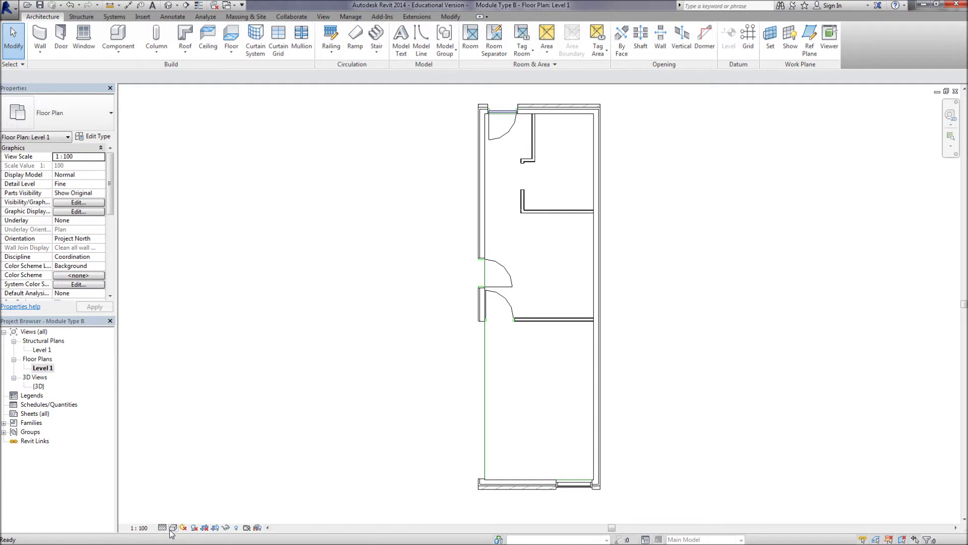
Place four elevation markers around the module plan, one facing each of its outer sides.
scroll(524, 484, up, 3)
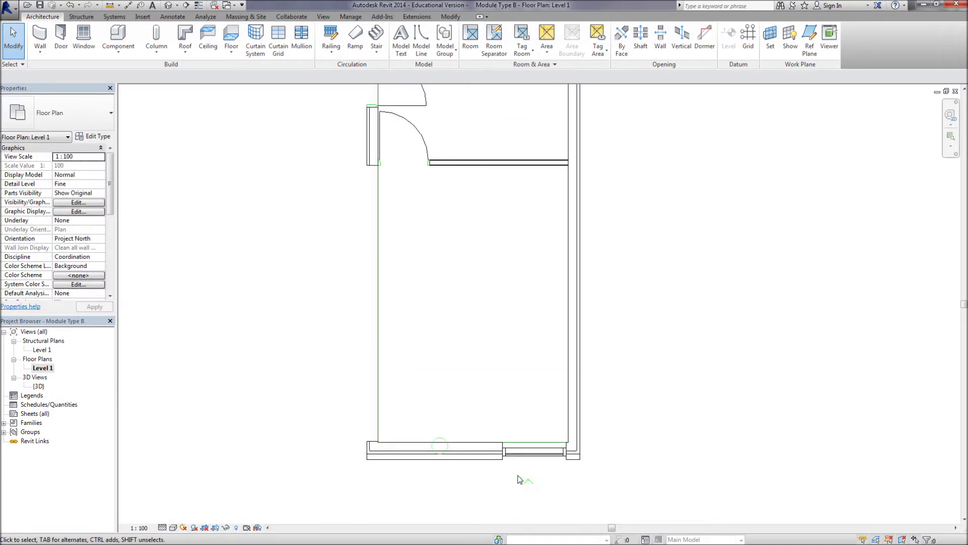
scroll(519, 476, up, 2)
scroll(499, 470, down, 3)
scroll(479, 444, down, 3)
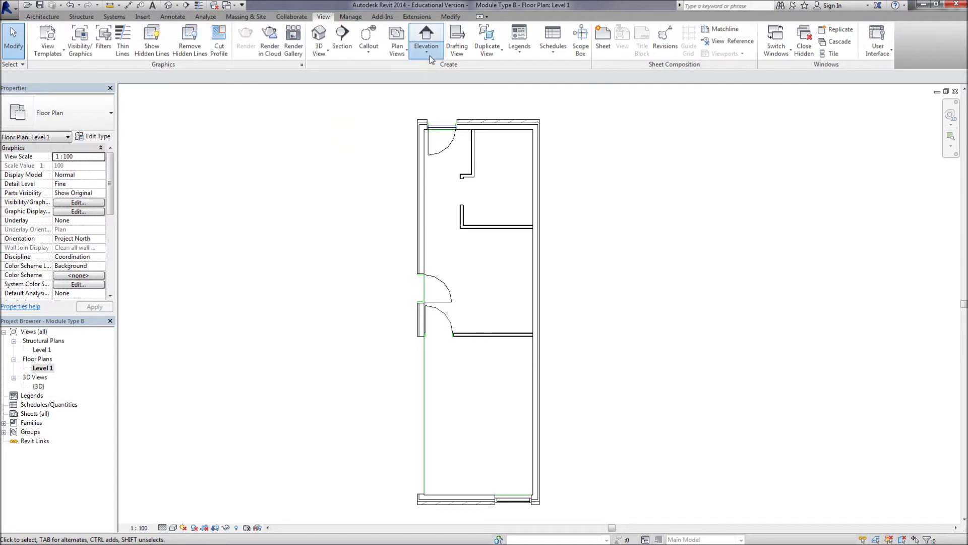
click(430, 56)
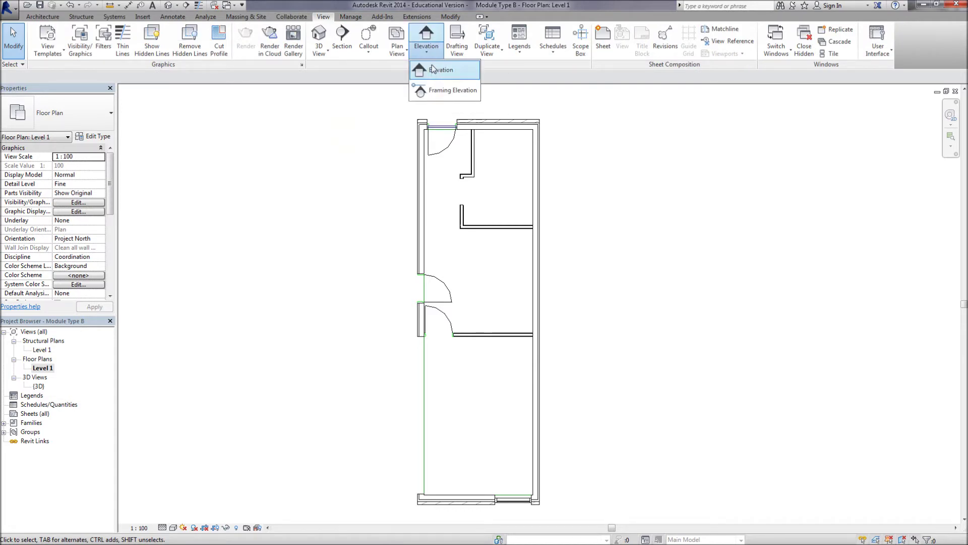
click(439, 70)
scroll(455, 126, down, 3)
middle_drag(465, 168, 455, 212)
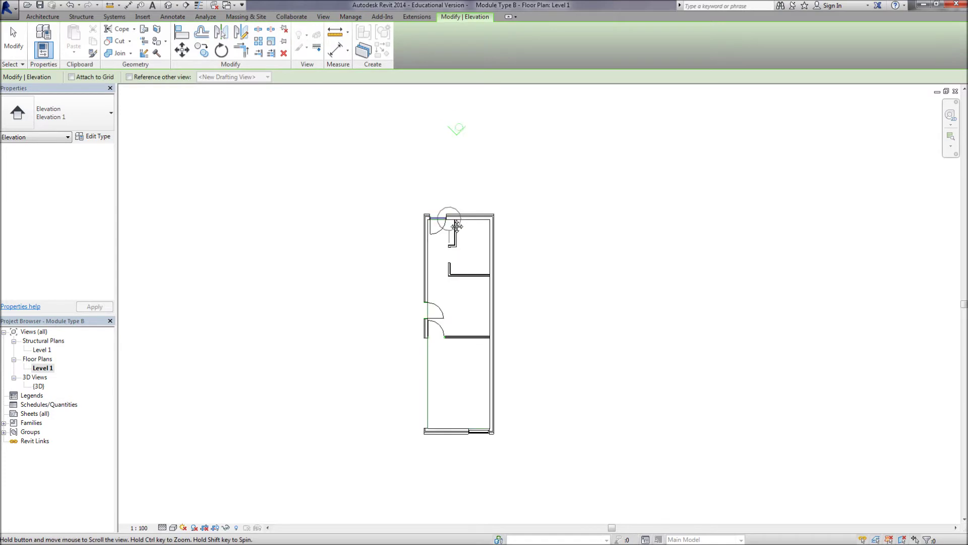
click(461, 179)
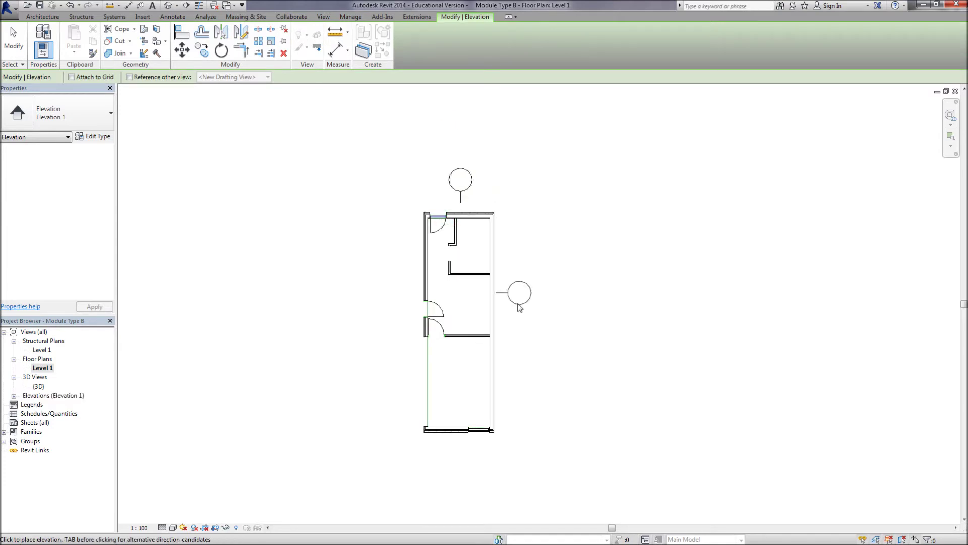
click(529, 314)
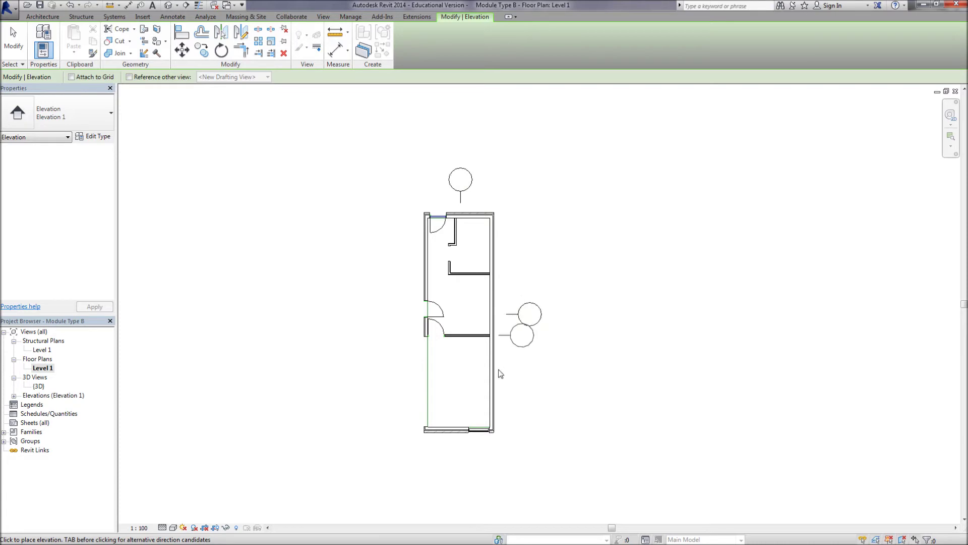
click(457, 465)
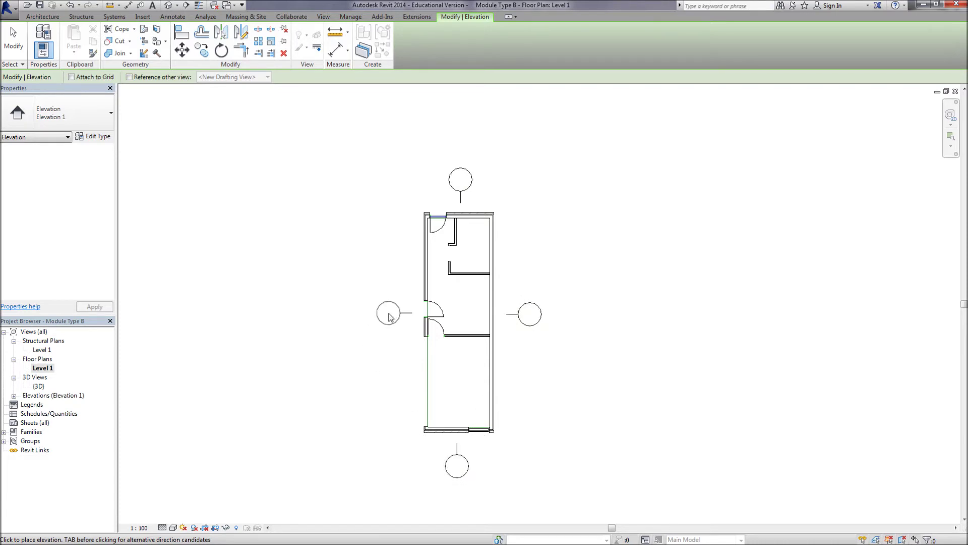
click(390, 317)
key(Escape)
key(Escape)
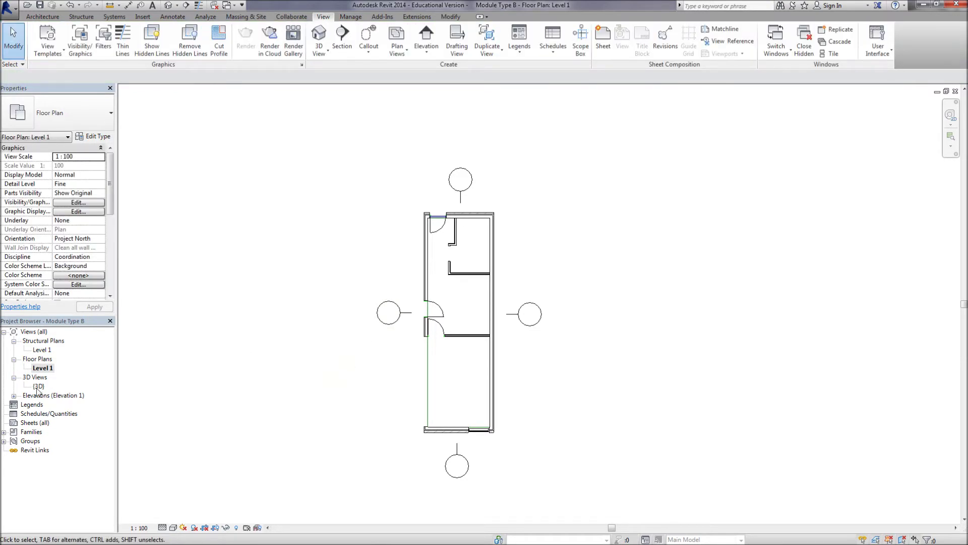
Review the new elevation views one by one, from Elevation 1 - a to Elevation 4 - a.
click(14, 395)
double_click(51, 405)
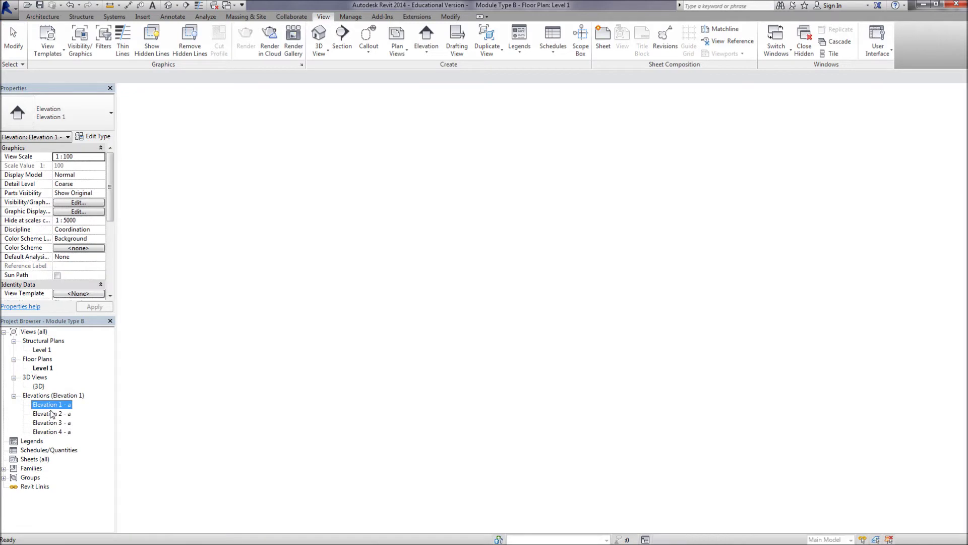
double_click(52, 413)
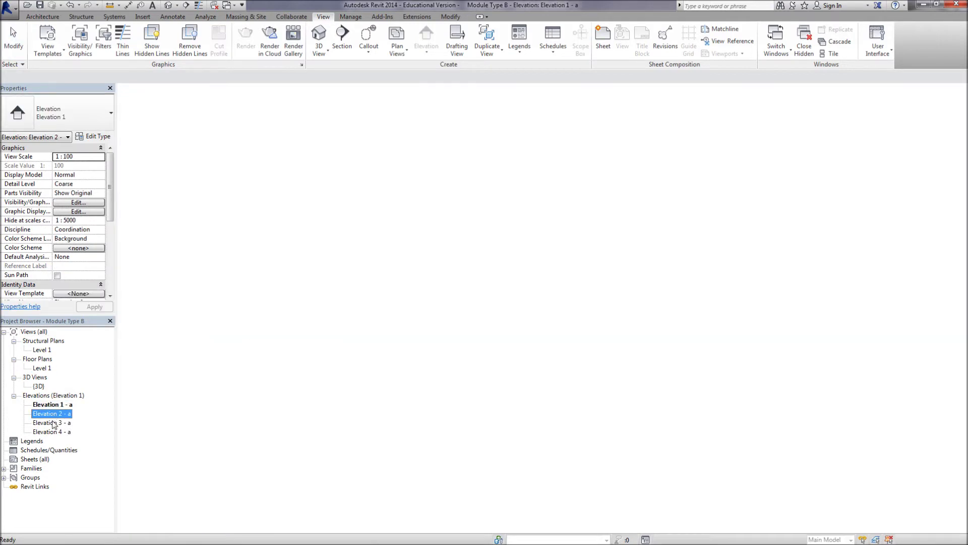
click(53, 422)
double_click(52, 422)
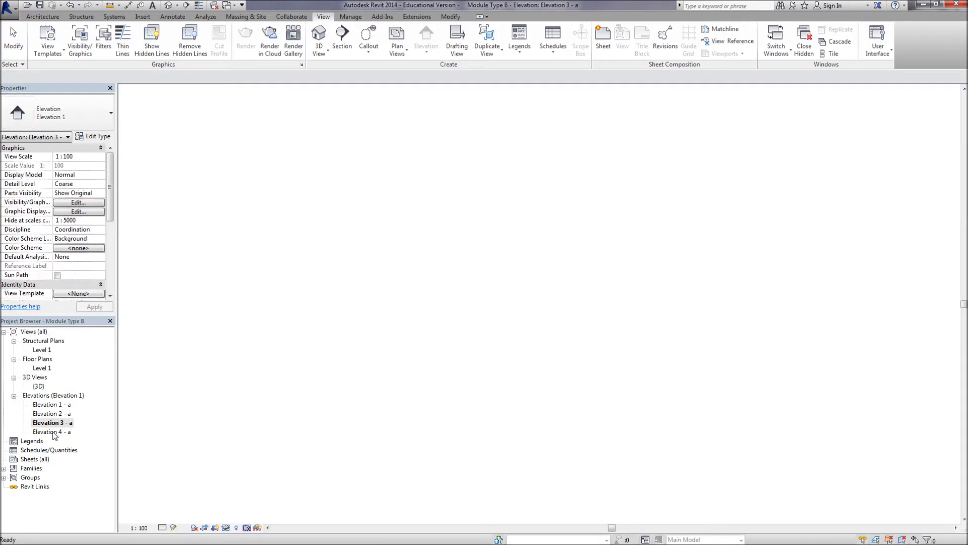
double_click(52, 432)
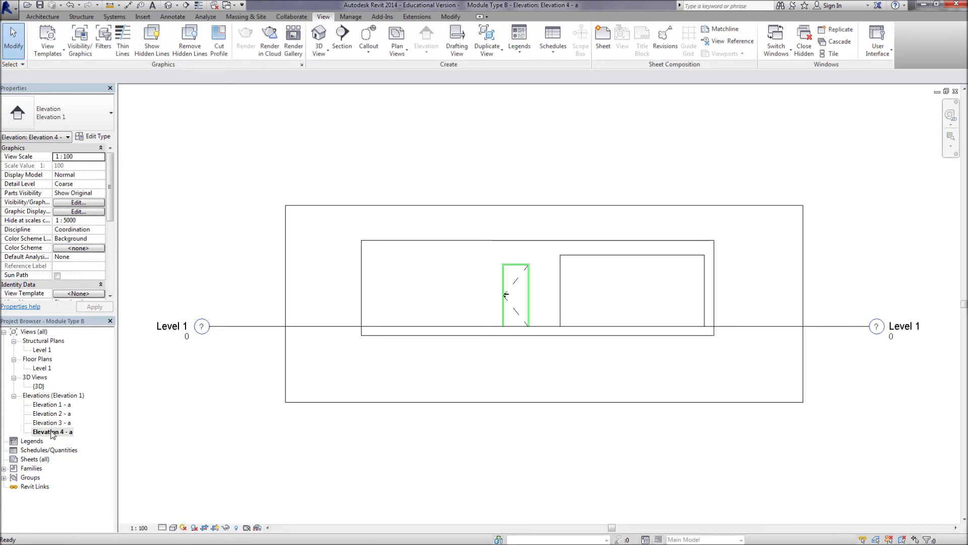
Open Elevation 1 - a and set its detail level to Fine and its visual style to Wireframe.
double_click(47, 405)
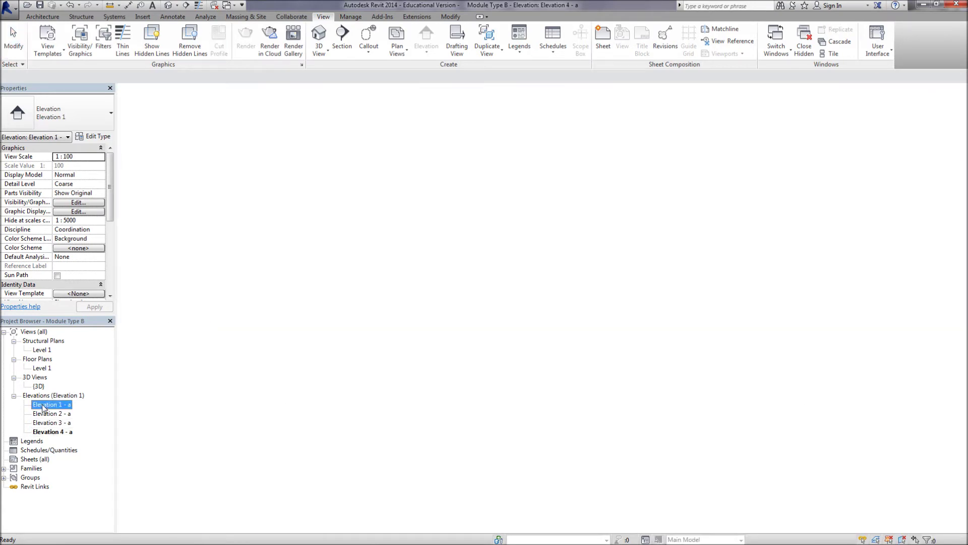
middle_drag(211, 407, 228, 422)
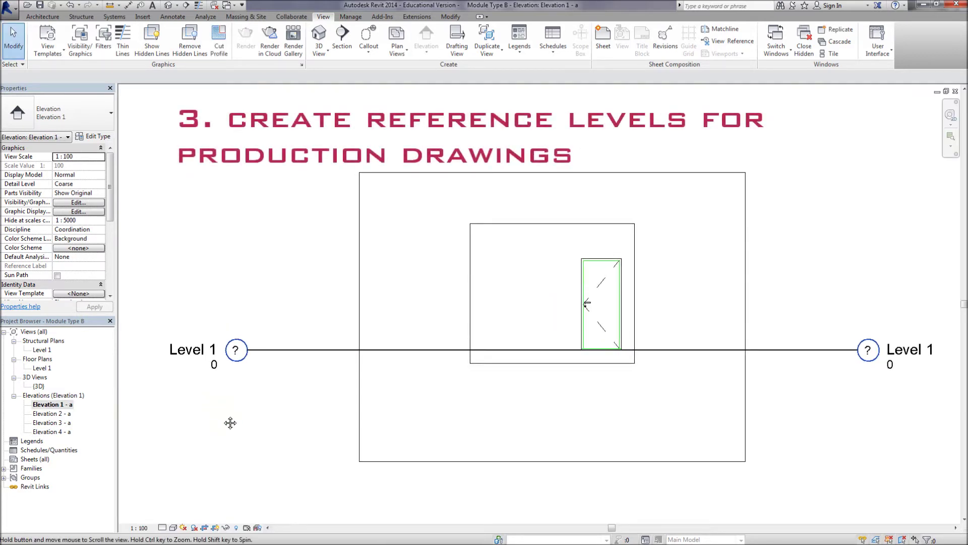
click(163, 527)
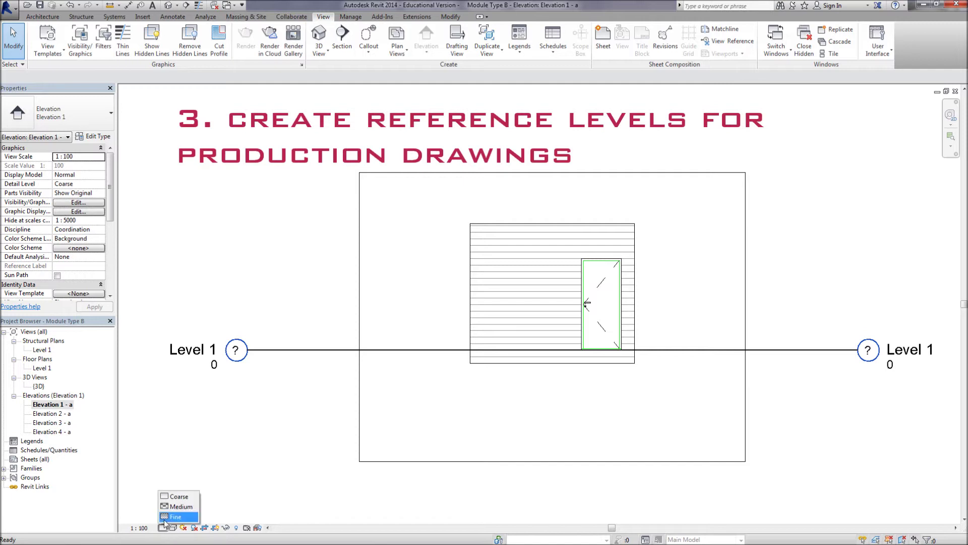
click(172, 517)
click(173, 528)
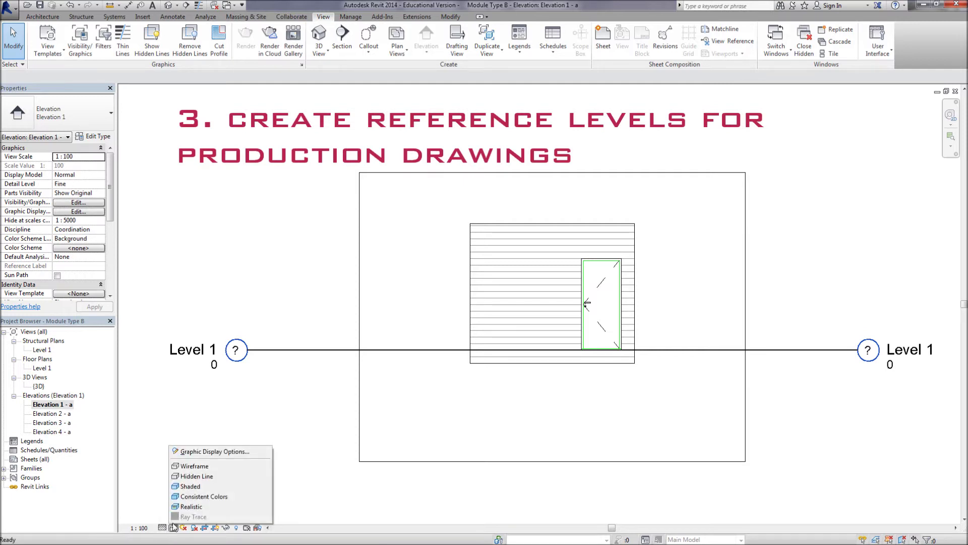
click(179, 467)
Rename Level 1 as "Top of Floor" and rename the corresponding views to match.
middle_drag(246, 463, 226, 480)
scroll(275, 460, up, 2)
middle_drag(352, 478, 442, 509)
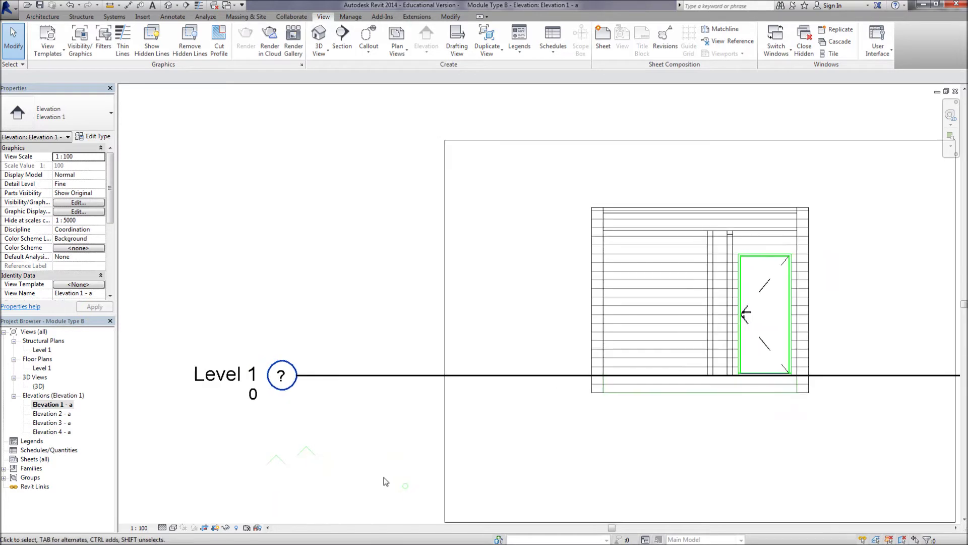
click(246, 382)
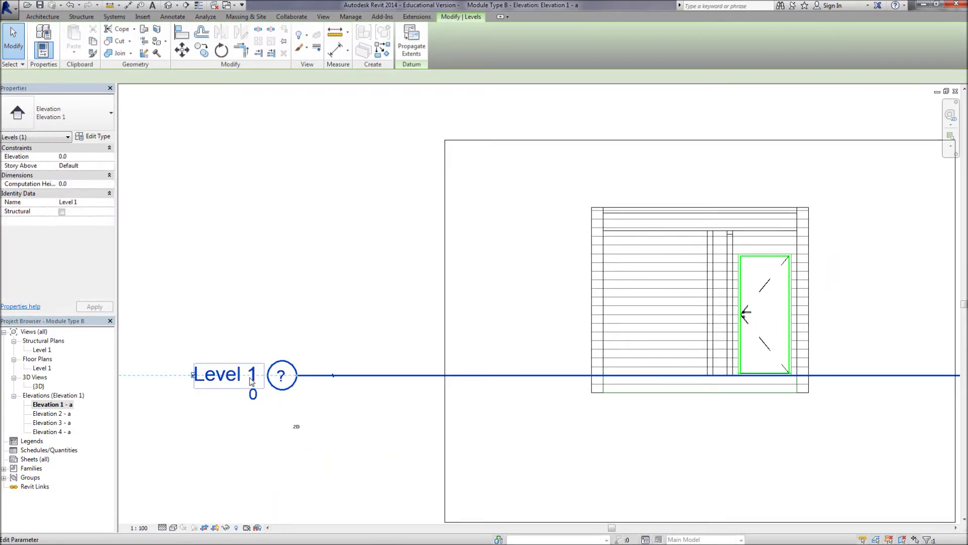
click(247, 381)
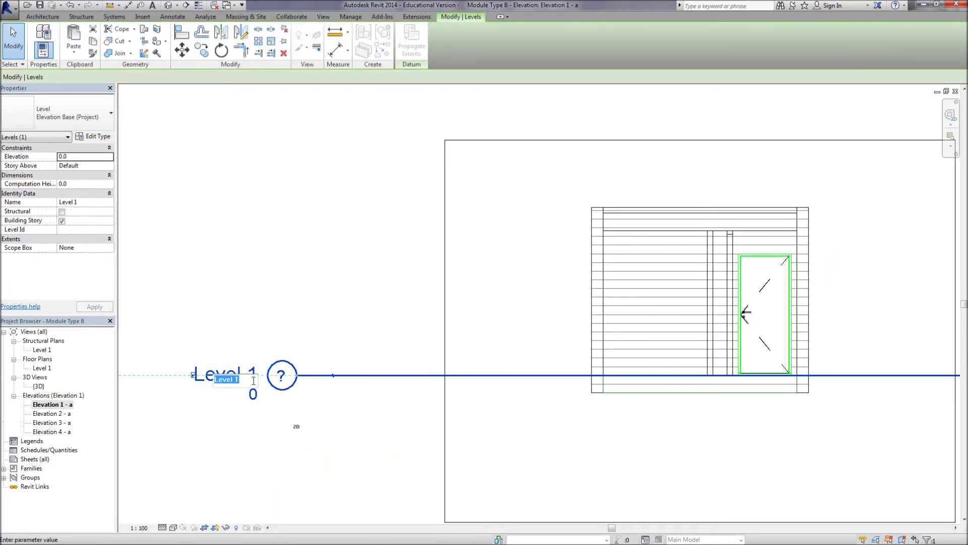
text(Floor)
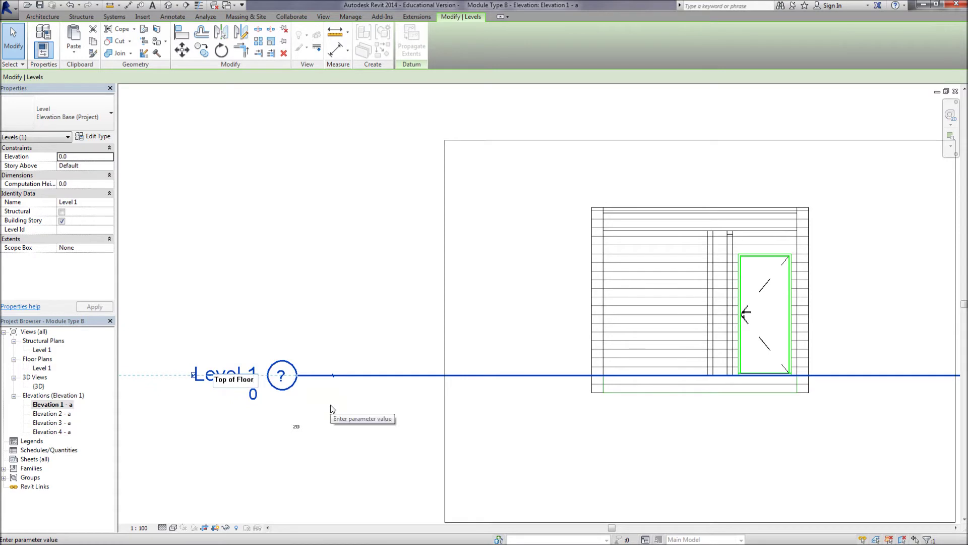
key(Return)
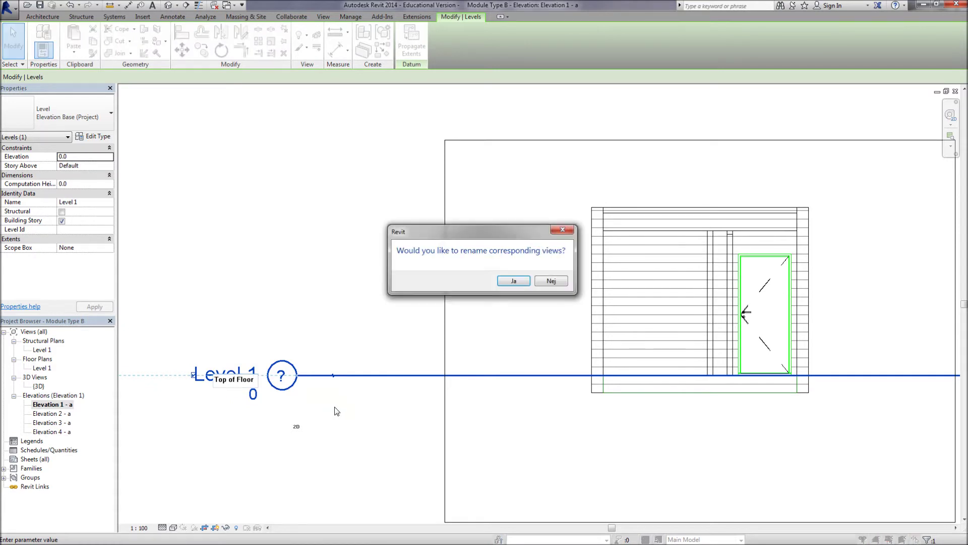
click(512, 281)
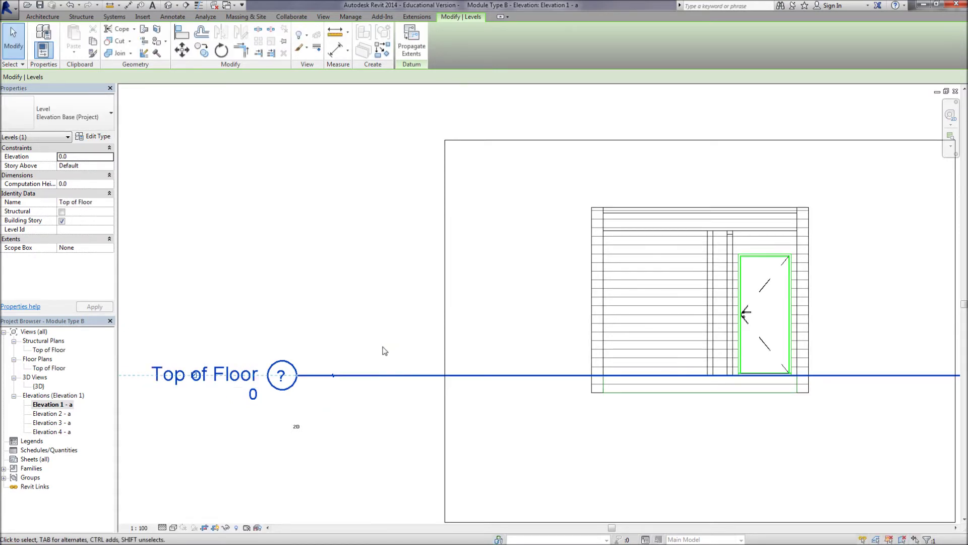
Copy the Top of Floor level straight up to an elevation of 2500.
click(202, 50)
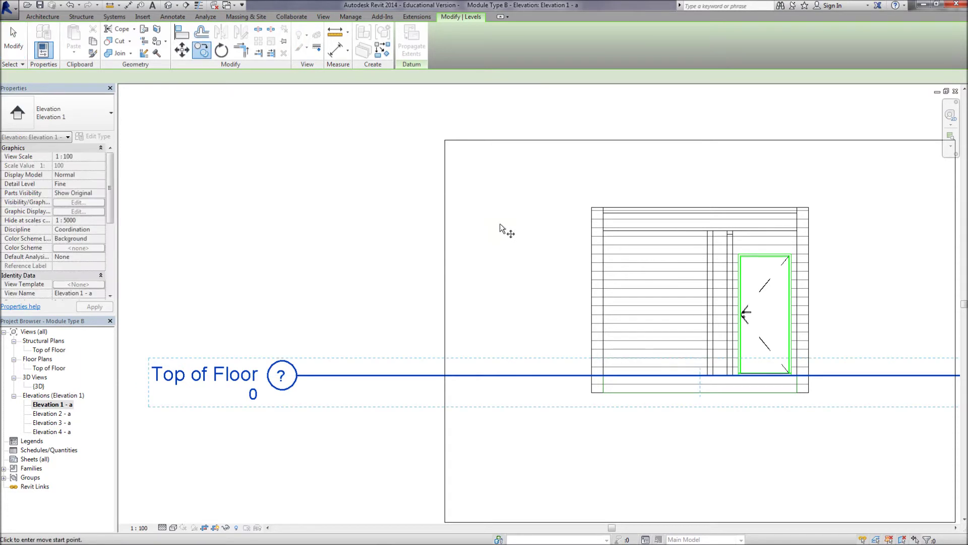
click(491, 374)
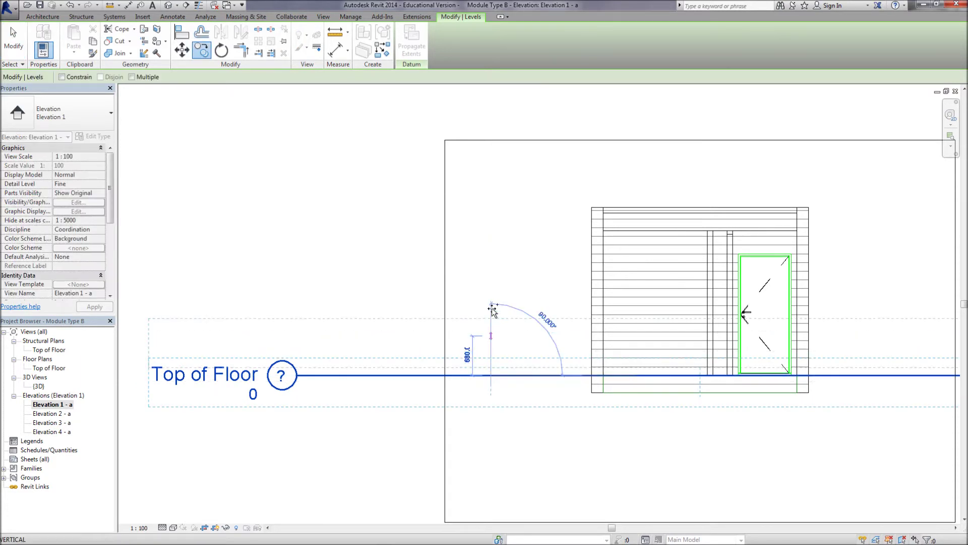
click(489, 232)
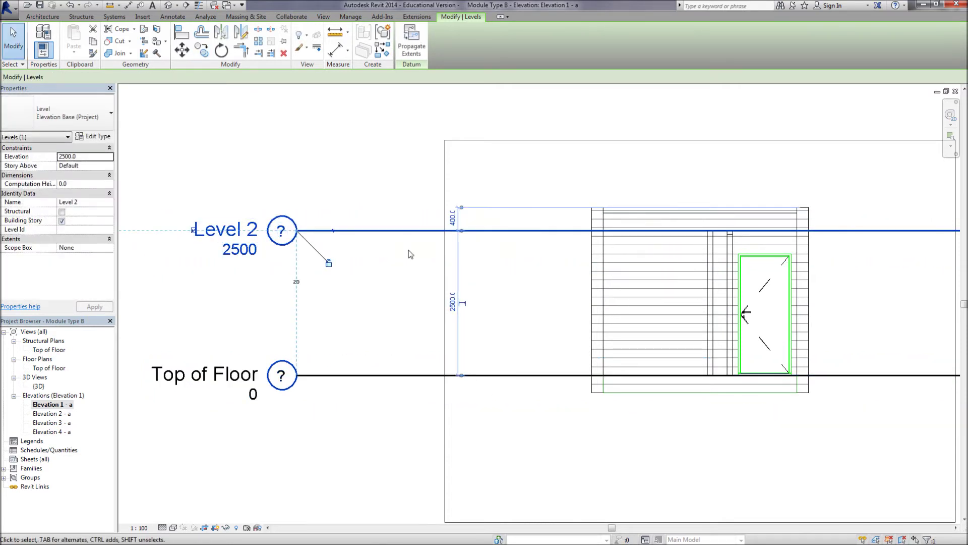
Rename the copied level at elevation 2500 as "Ceiling Level".
click(251, 234)
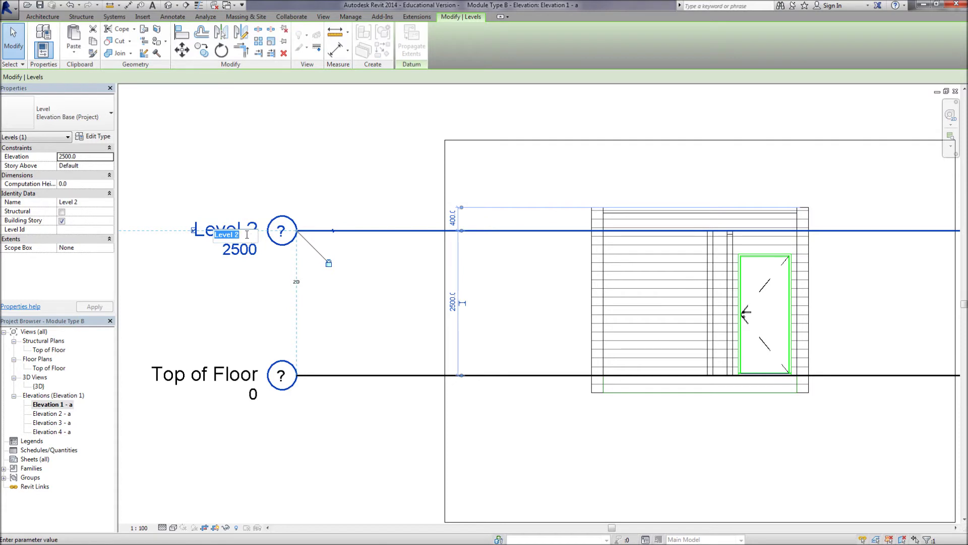
text(ceiling Level)
key(Return)
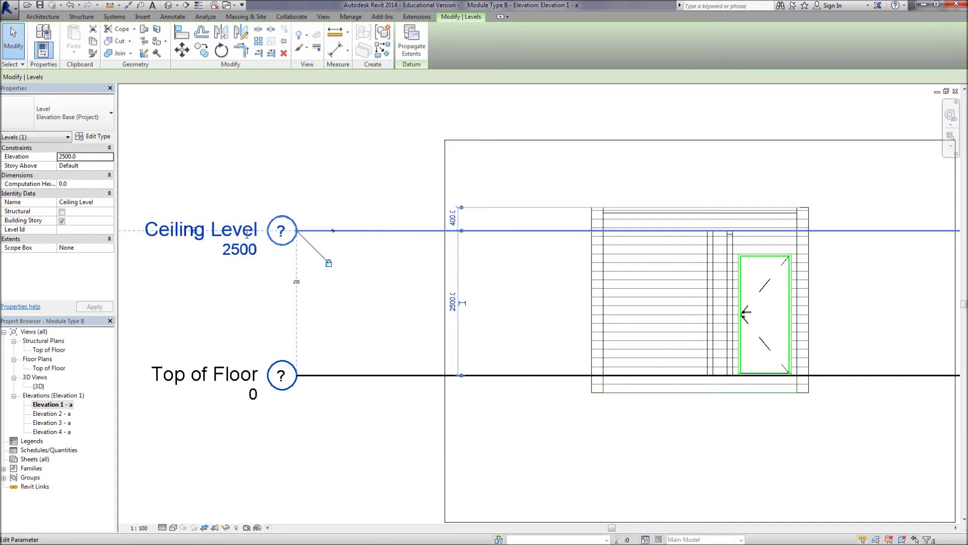
Copy Ceiling Level up to the top of the module wall at elevation 2900 and name the copy "Top of Module".
click(202, 51)
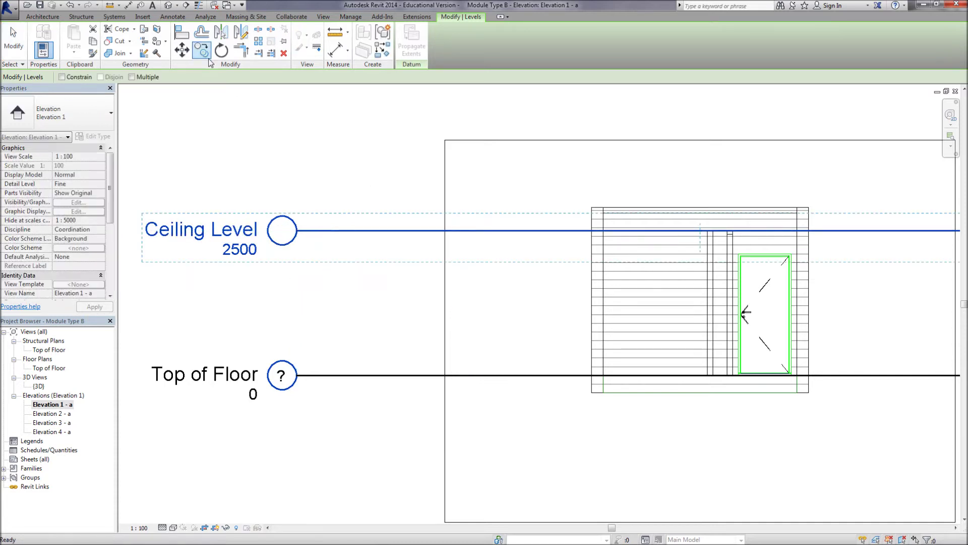
click(592, 231)
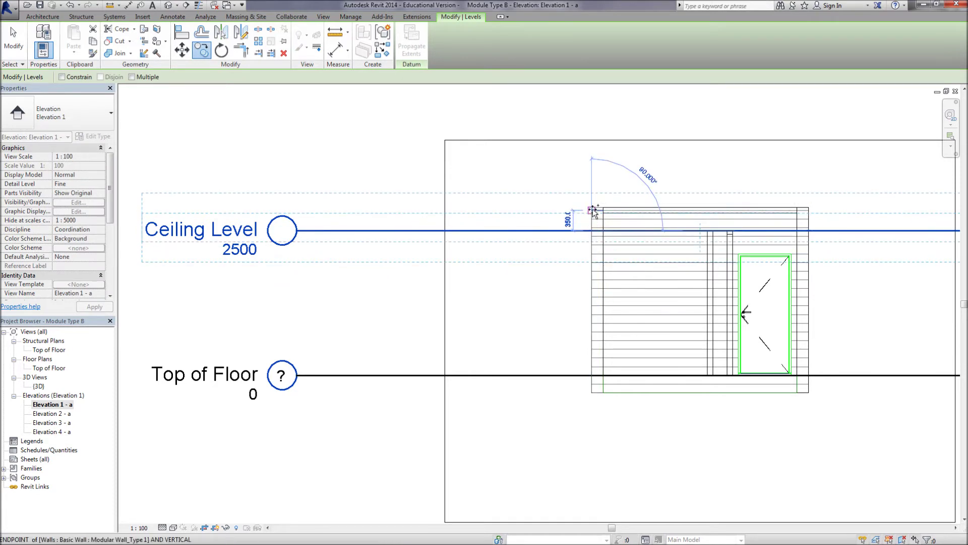
click(592, 207)
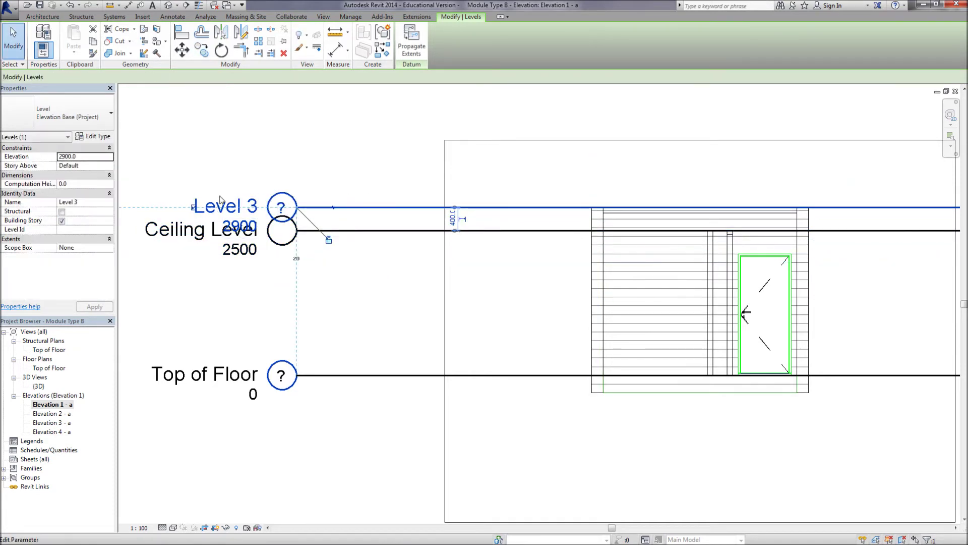
scroll(247, 204, up, 2)
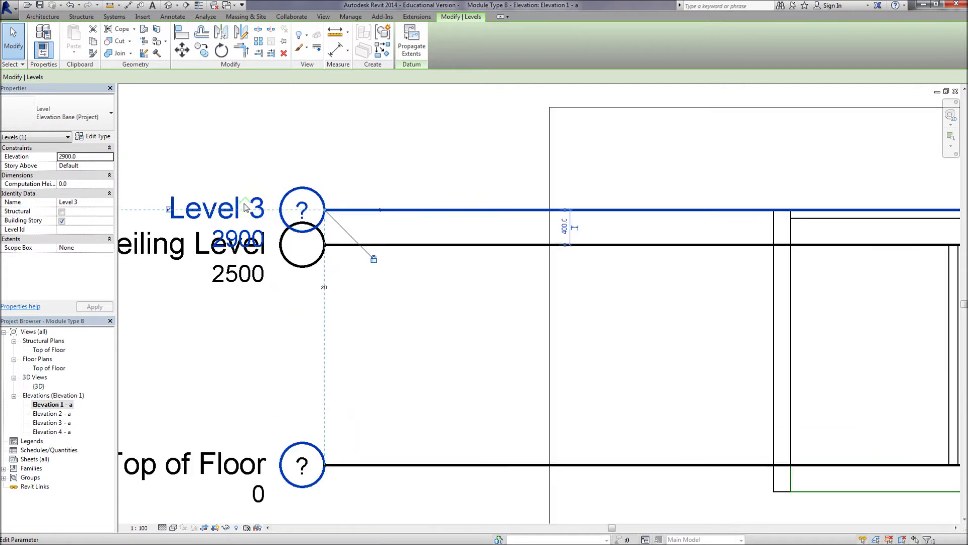
click(260, 207)
text(Top of Modu)
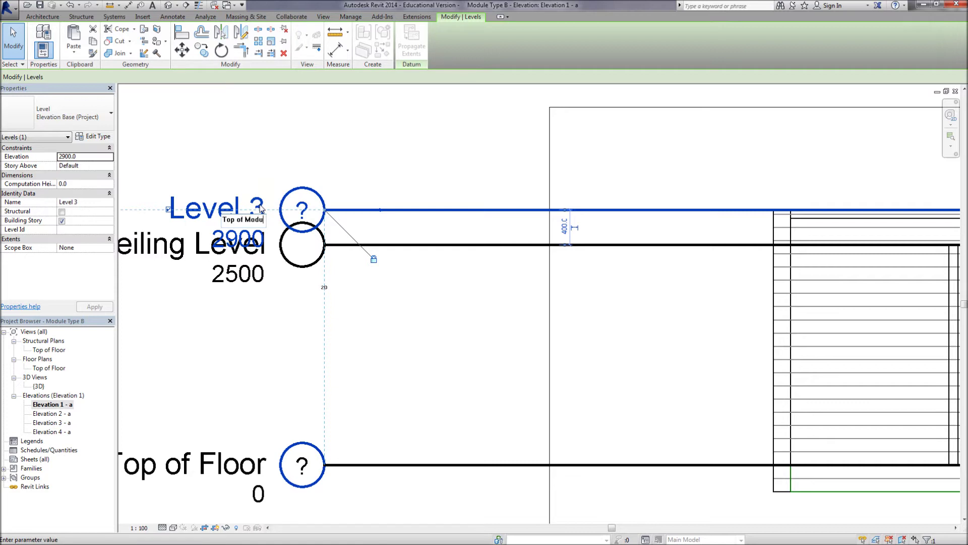
text(le)
key(Return)
scroll(306, 225, down, 4)
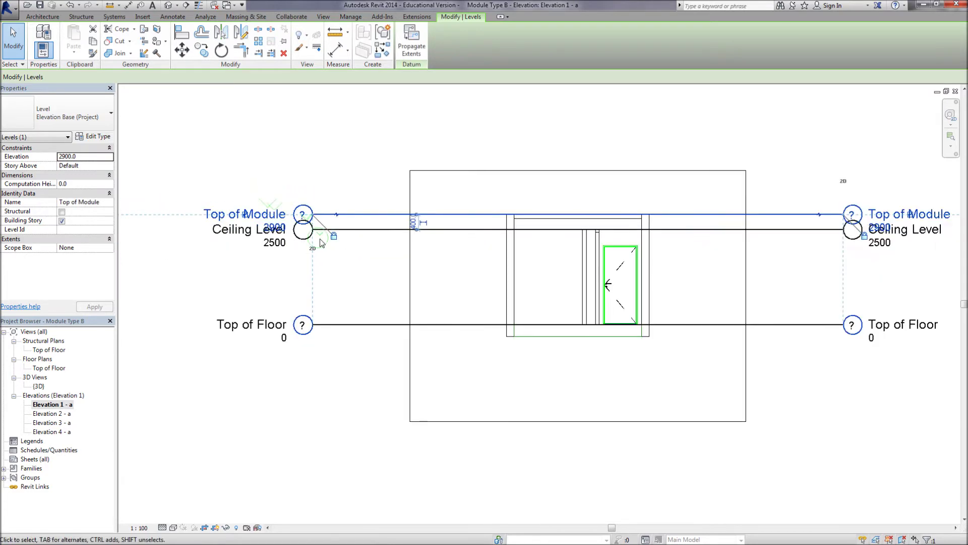
scroll(371, 227, up, 3)
click(420, 377)
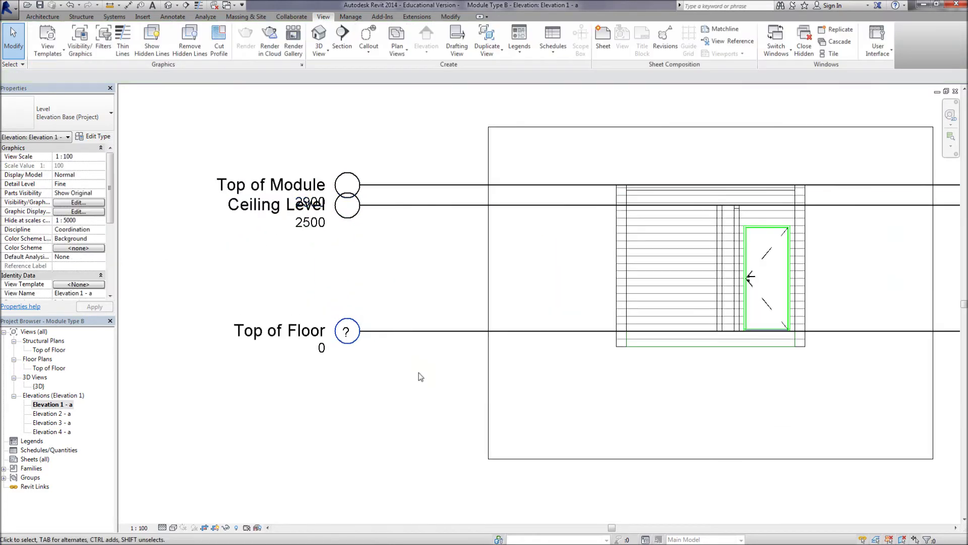
Copy the Top of Floor level down to the bottom edge of the wall at elevation -300 and name it "Bottom of Module".
click(414, 330)
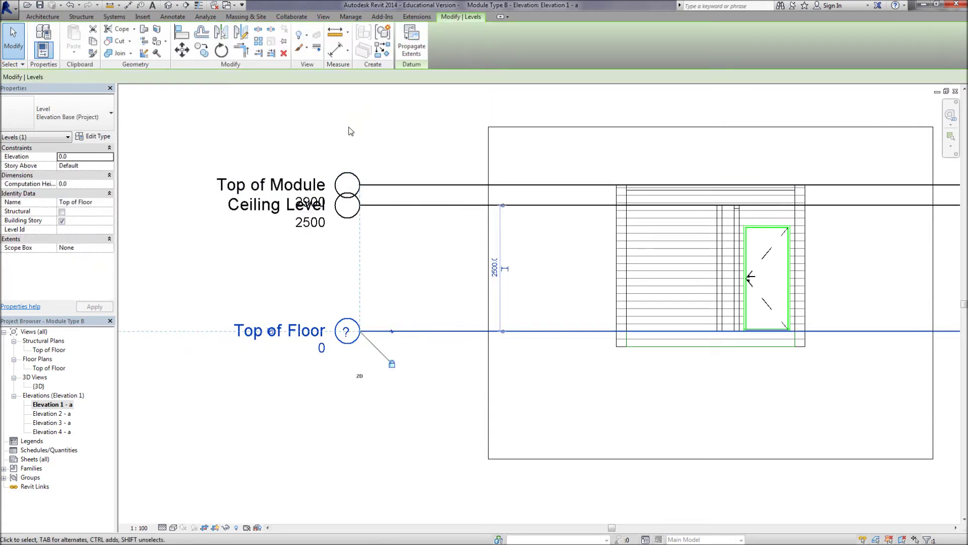
click(201, 50)
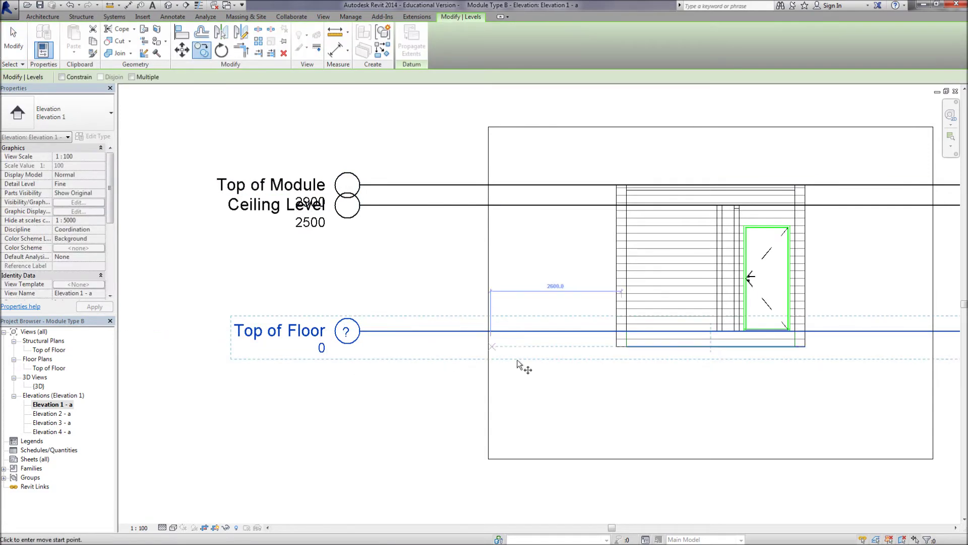
click(617, 332)
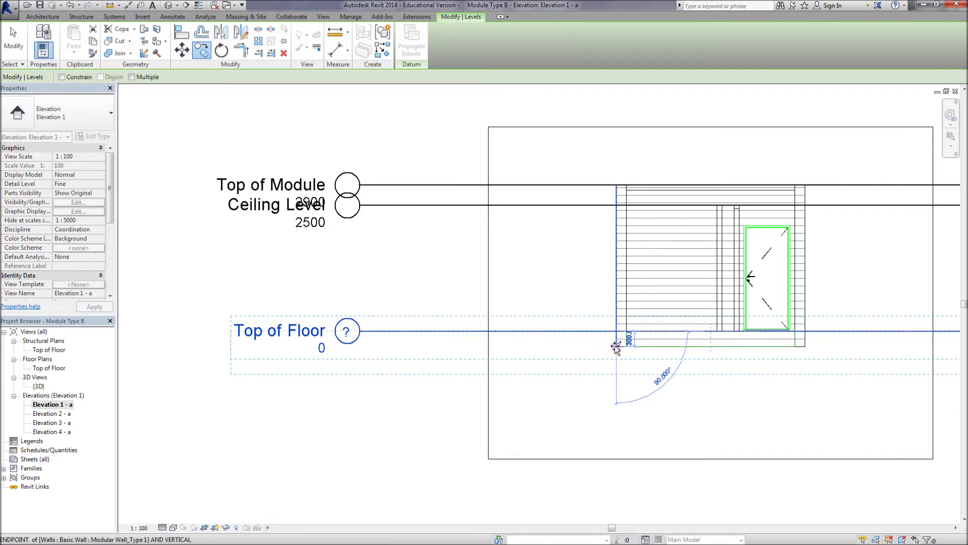
click(625, 348)
click(303, 348)
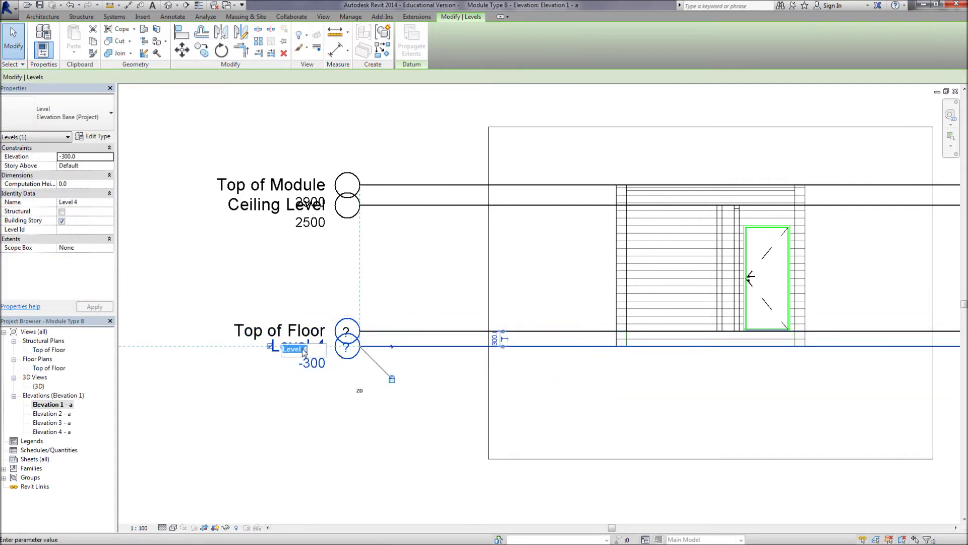
text(Bottom of)
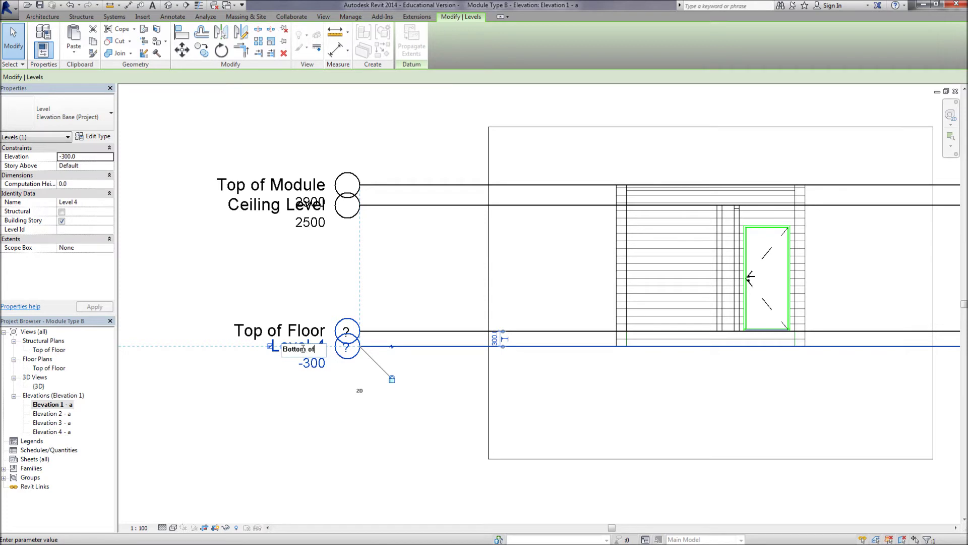
text( Module)
key(Return)
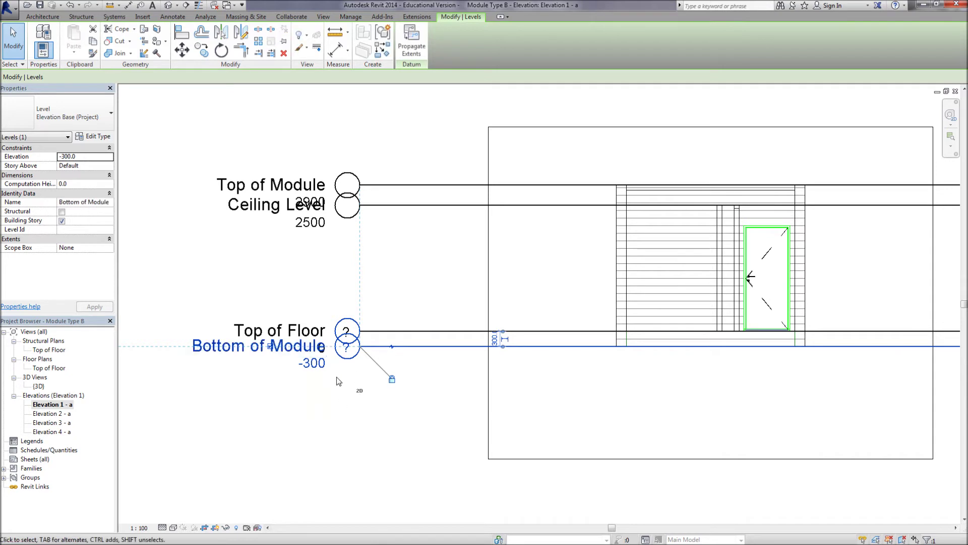
click(340, 403)
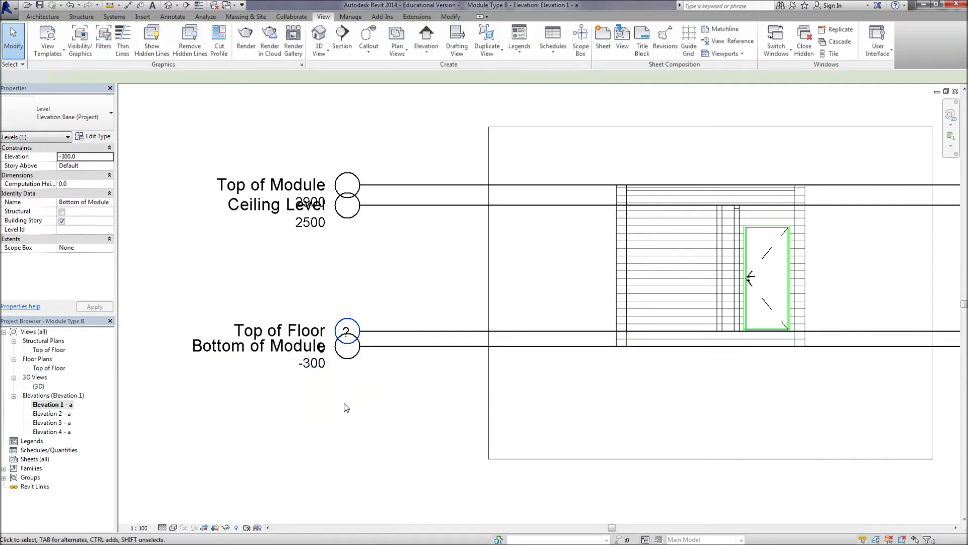
Set the scale of the Elevation 1 - a view to 1:20.
click(142, 527)
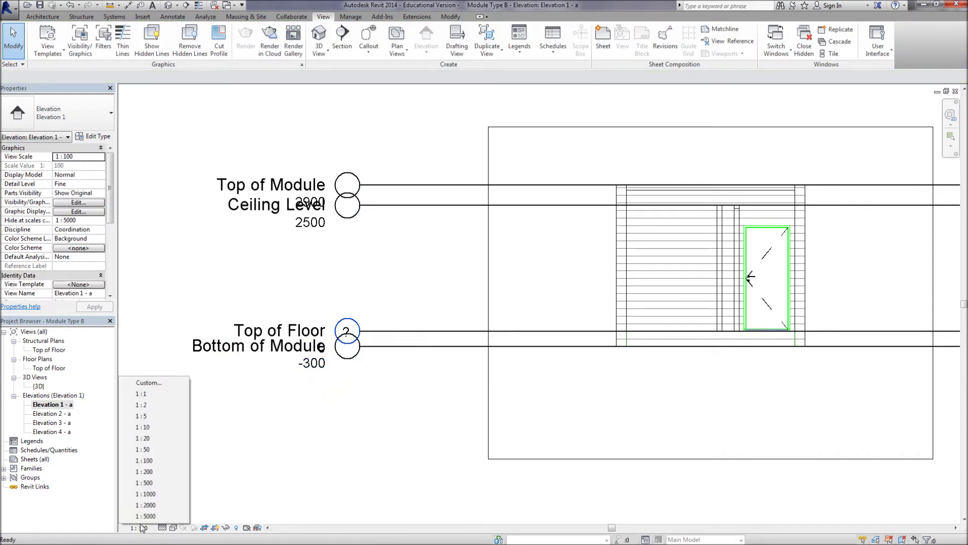
click(141, 438)
middle_drag(350, 420, 439, 453)
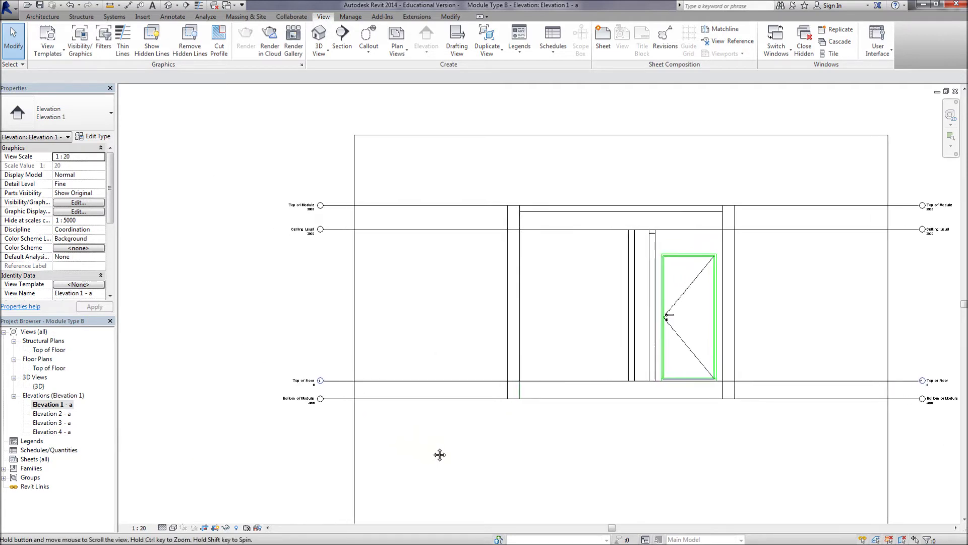
Set the Level Id of Bottom of Module to 1 and that of Top of Floor to 2.
scroll(289, 412, up, 2)
scroll(289, 411, up, 3)
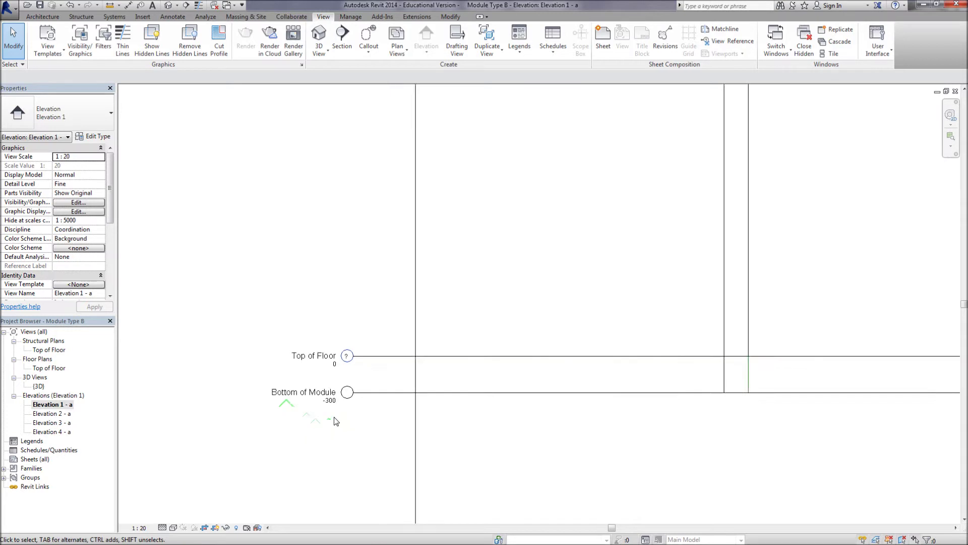
click(341, 401)
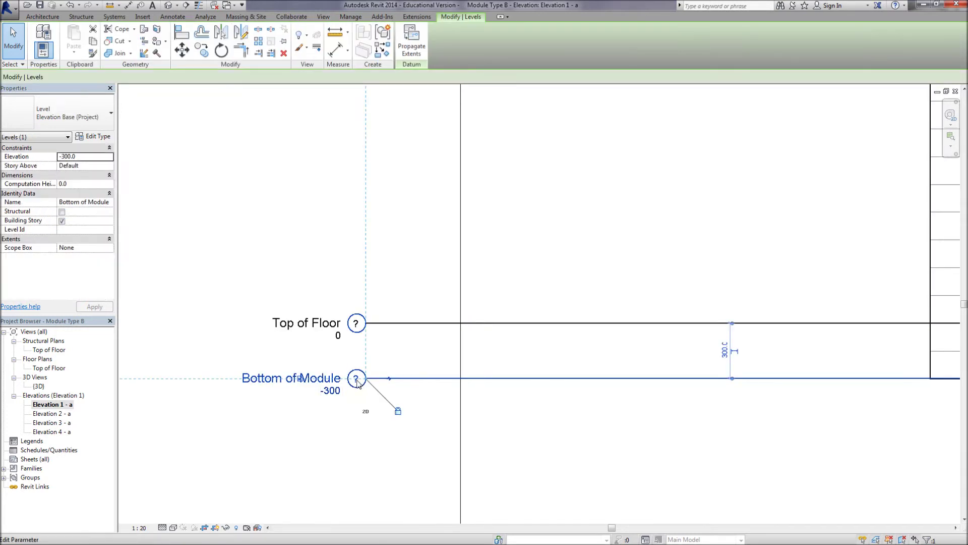
click(356, 381)
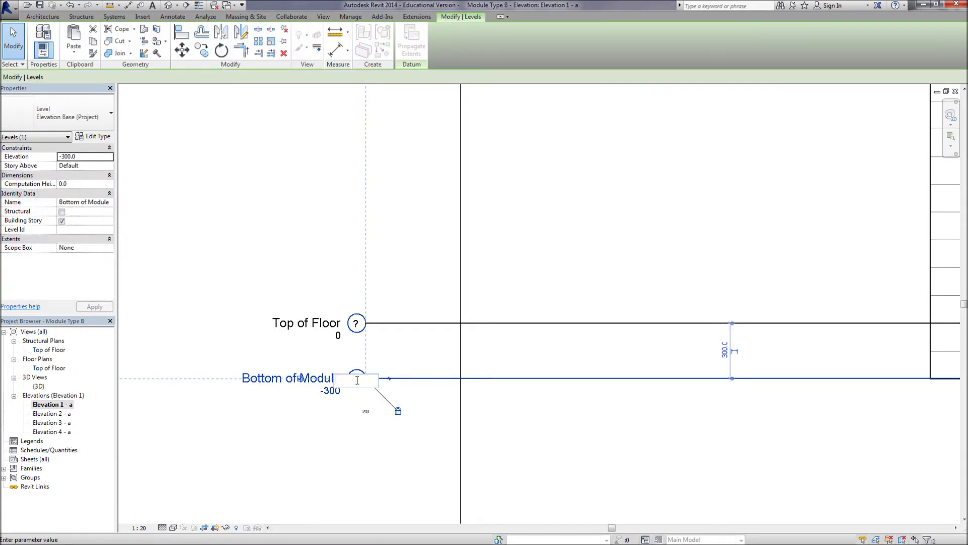
text(1)
key(Return)
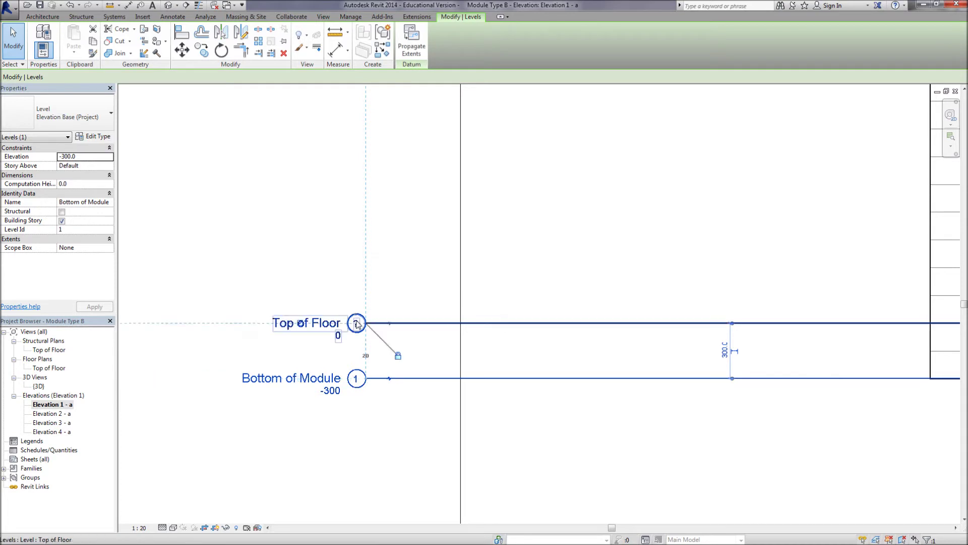
click(356, 325)
click(357, 324)
text(2)
key(Return)
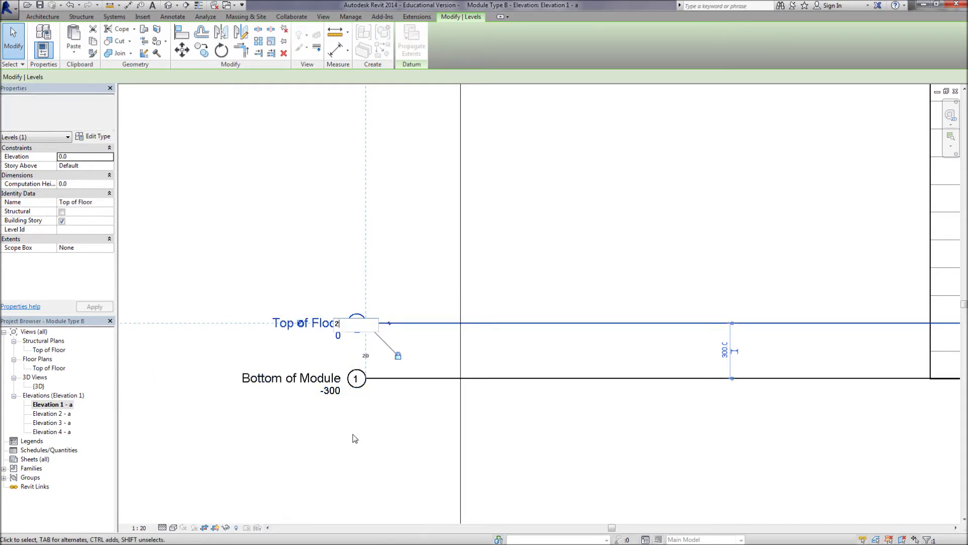
Set the Level Id of Ceiling Level to 3 and that of Top of Module to 4.
middle_drag(352, 437, 359, 466)
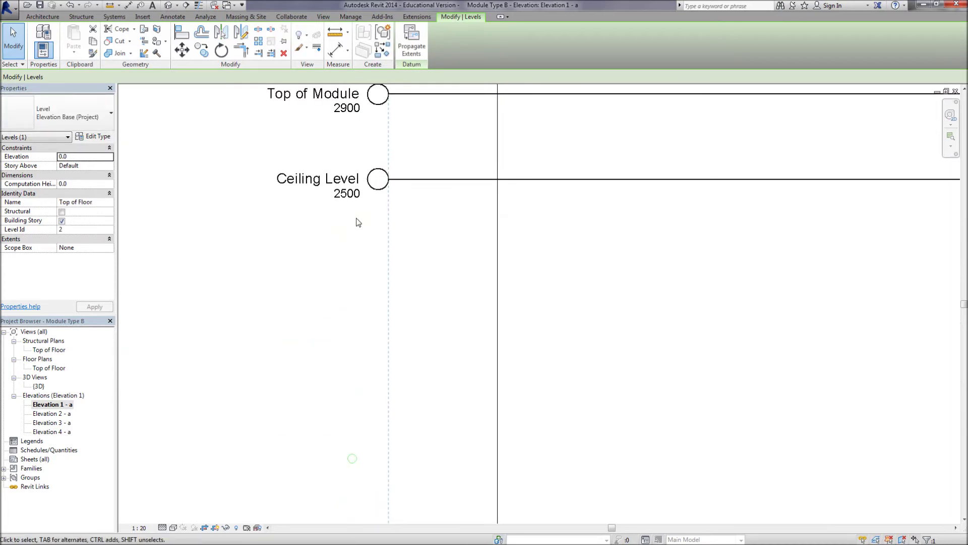
click(381, 182)
click(378, 181)
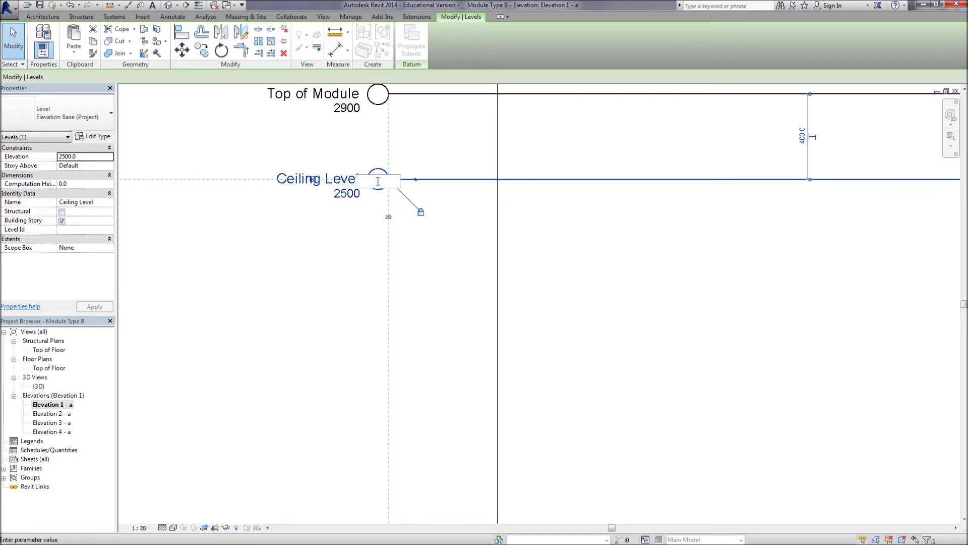
text(3)
key(Return)
middle_drag(348, 222, 425, 357)
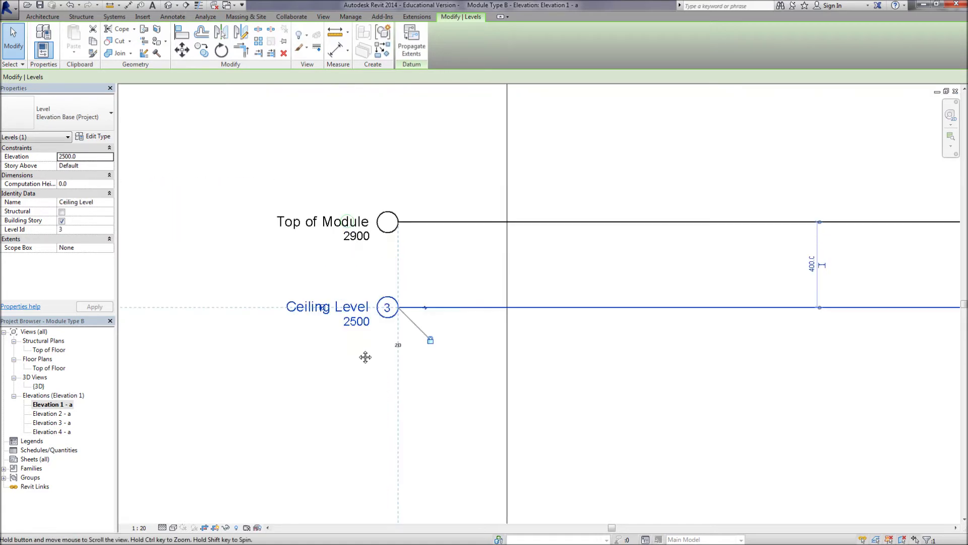
click(389, 224)
click(389, 225)
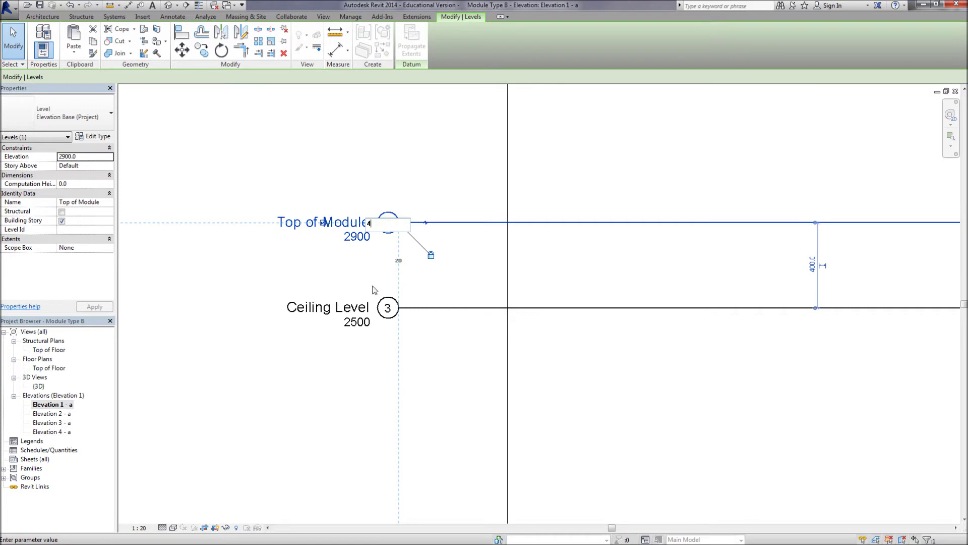
text(4)
key(Return)
scroll(374, 282, down, 3)
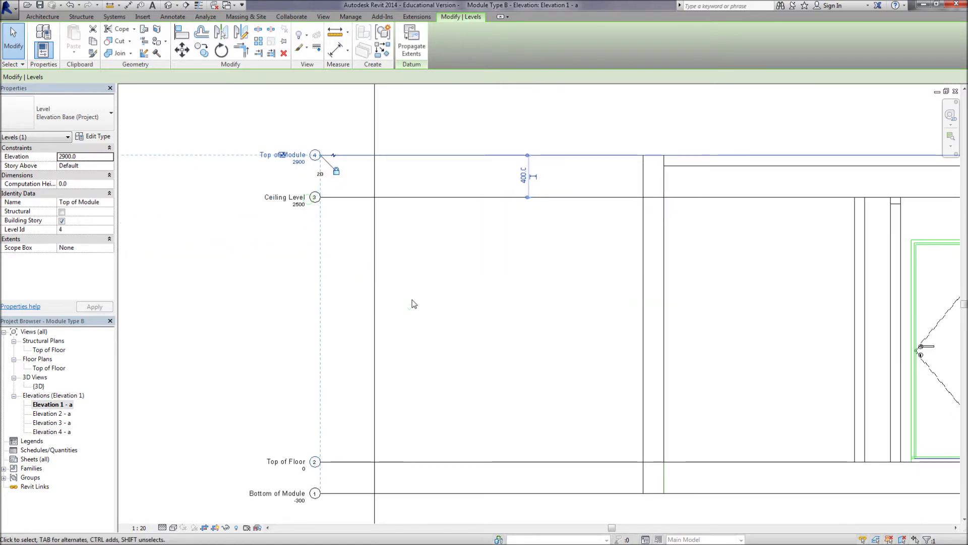
scroll(414, 304, down, 3)
click(244, 325)
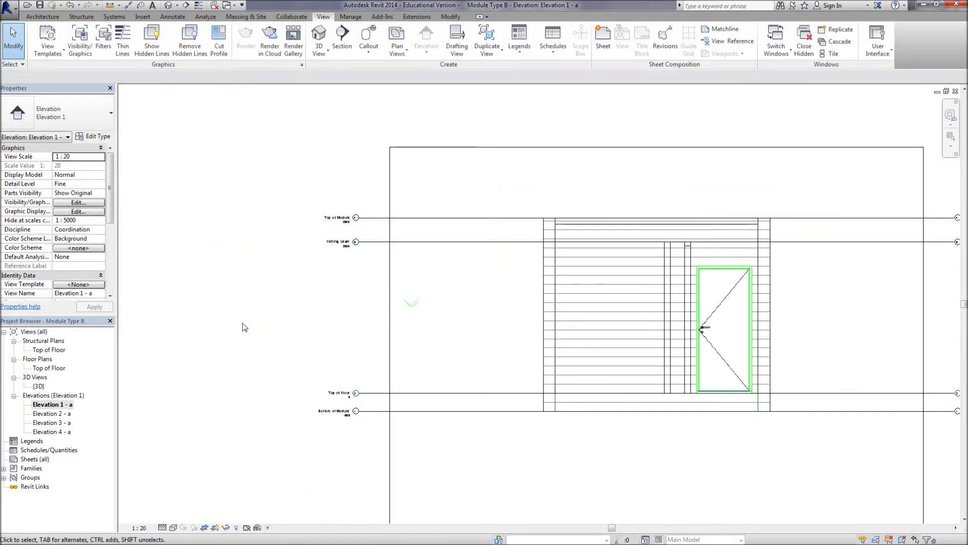
Set Elevation 1 - a to the Hidden Line visual style and turn off its crop region visibility.
click(173, 527)
click(184, 482)
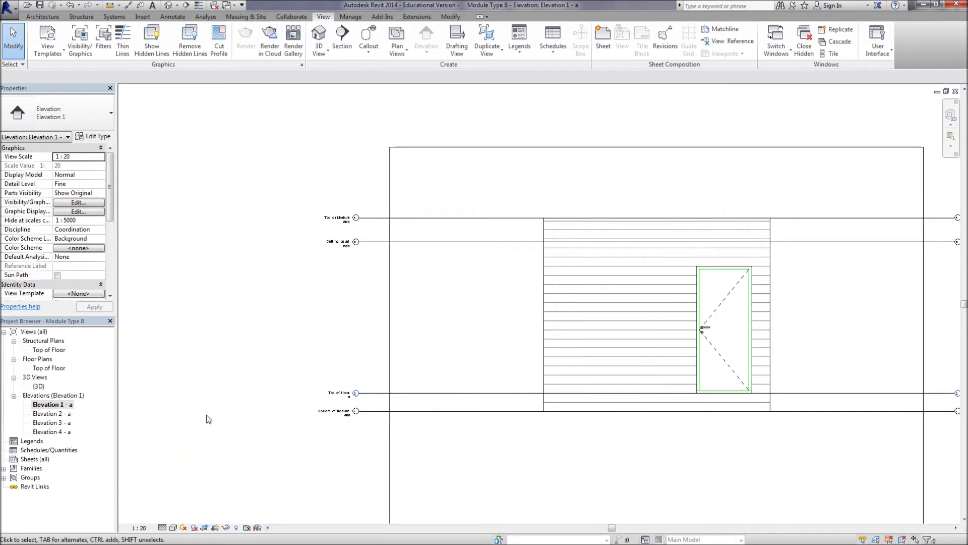
scroll(180, 395, down, 3)
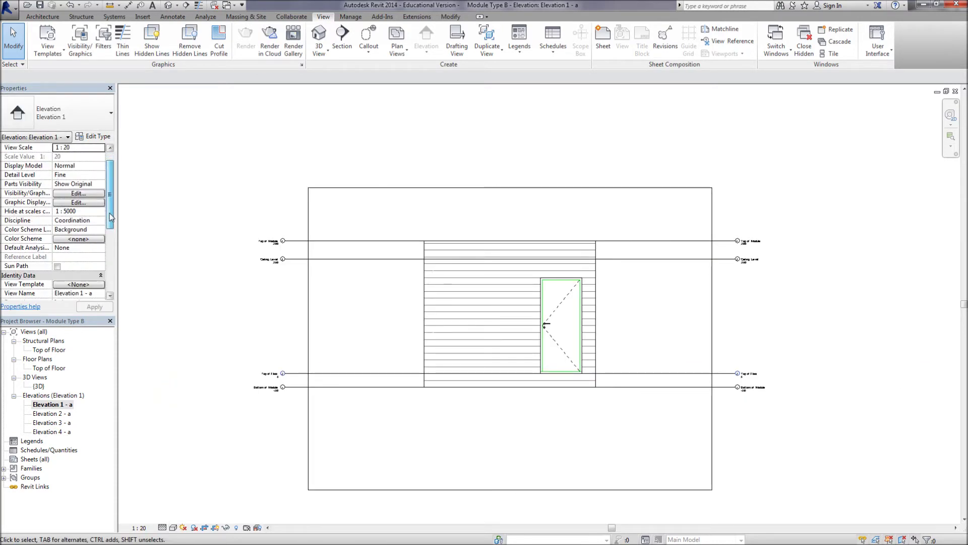
scroll(110, 215, down, 5)
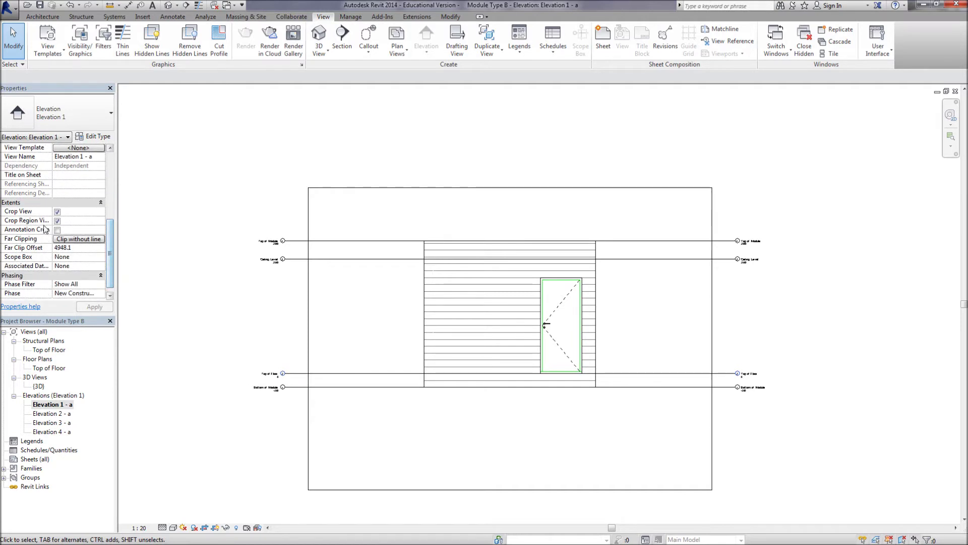
click(57, 220)
middle_drag(194, 317, 305, 354)
Open Elevation 2 - a and set its visual style to Hidden Line and its scale to 1:20.
double_click(51, 414)
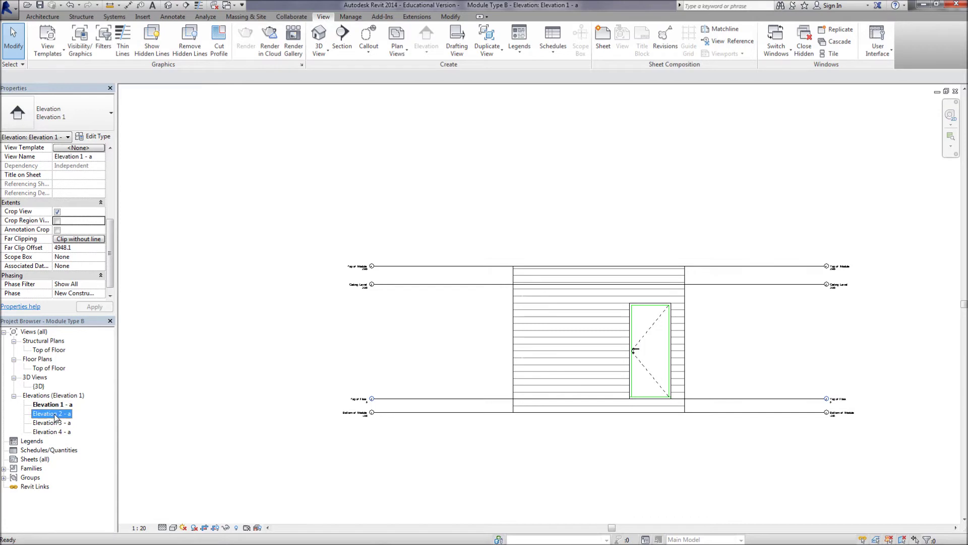
click(172, 527)
click(194, 476)
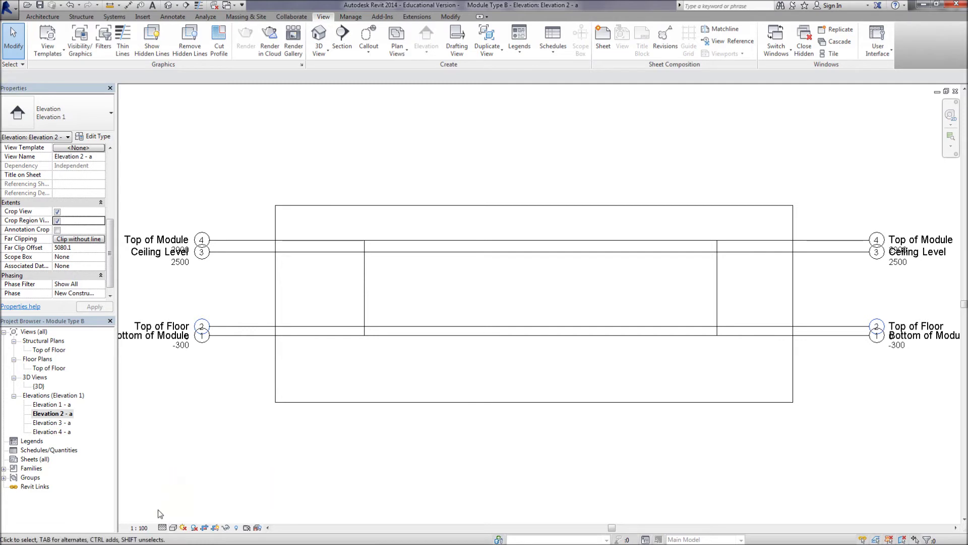
click(144, 527)
click(172, 438)
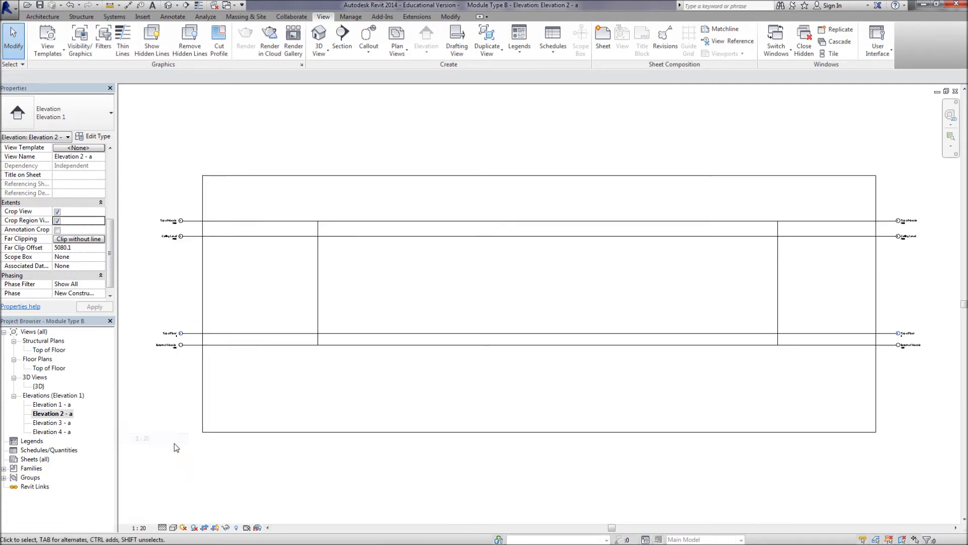
Turn off the crop region visibility of Elevation 2 - a.
middle_drag(202, 454, 253, 456)
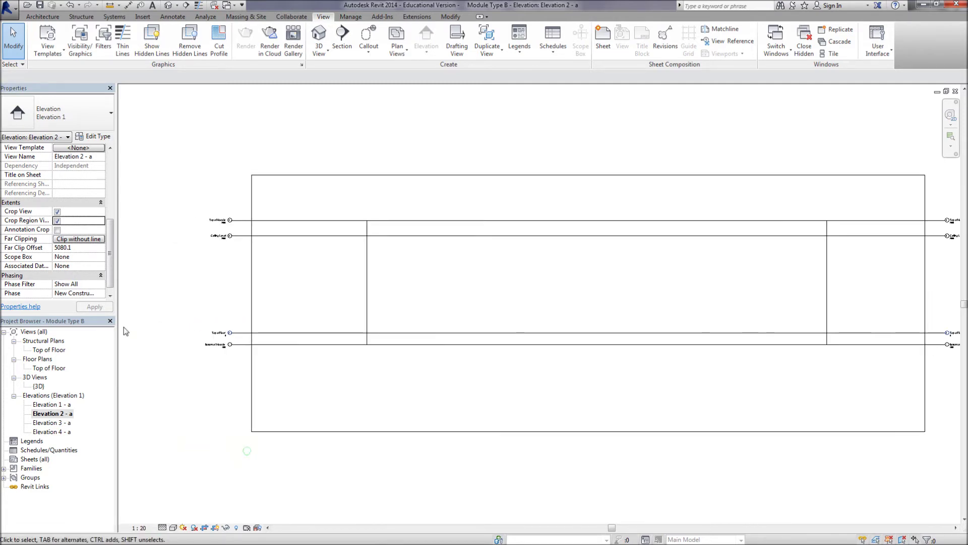
drag(113, 253, 112, 266)
scroll(111, 258, up, 1)
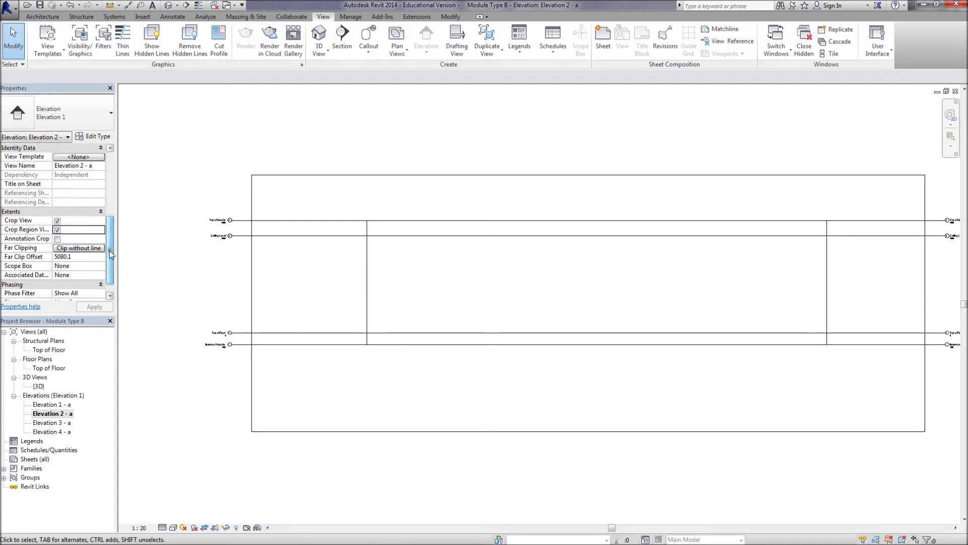
click(58, 231)
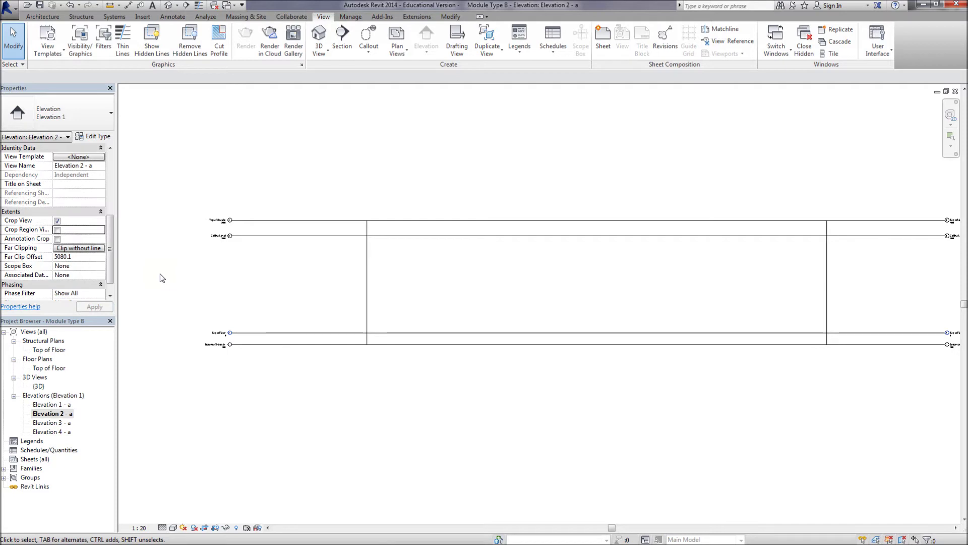
Create a view template named Elevation from Elevation 2 - a, keeping its default included parameters.
right_click(71, 415)
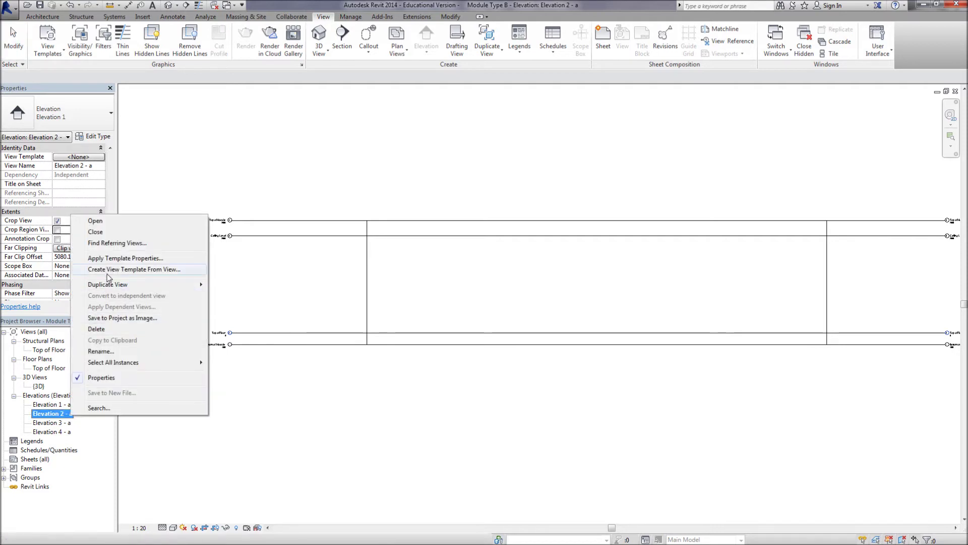
click(108, 271)
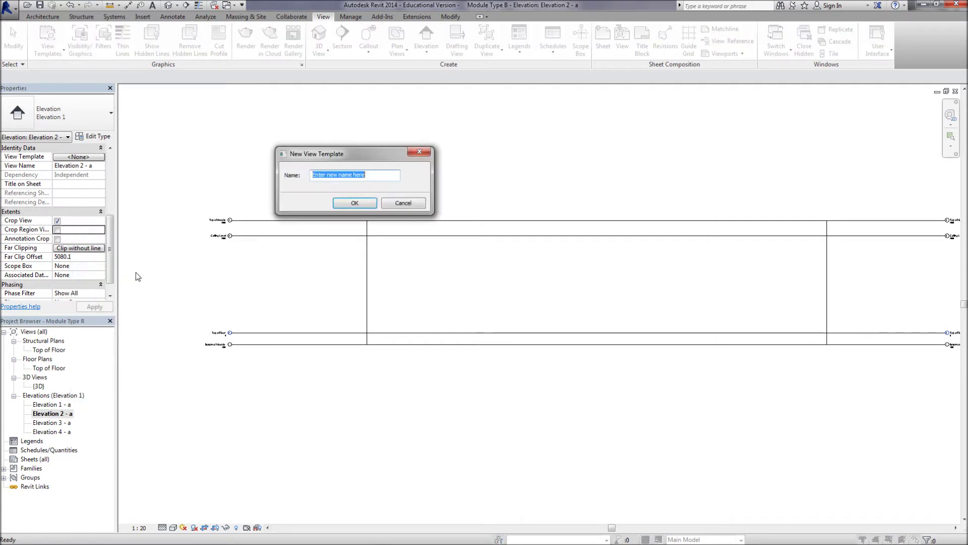
text(Elevat)
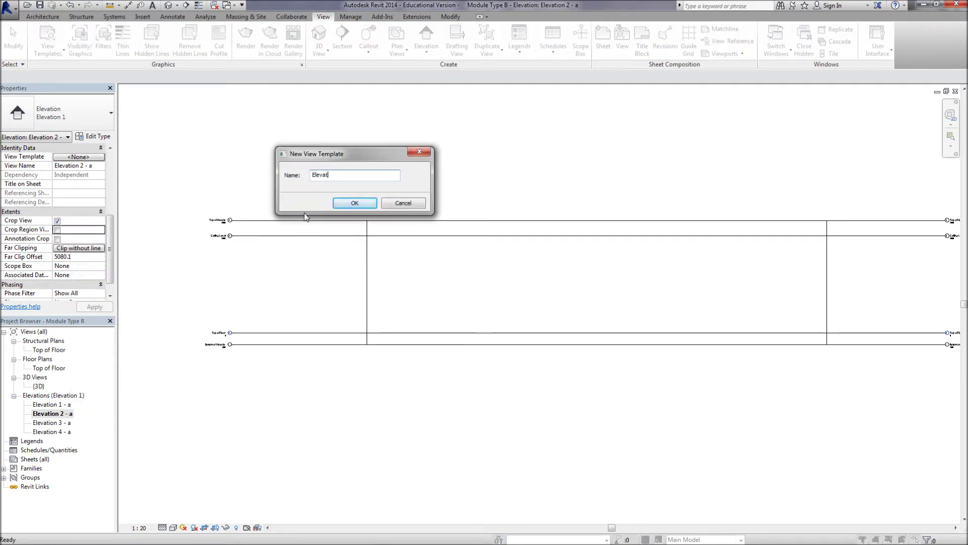
text(ion)
click(344, 204)
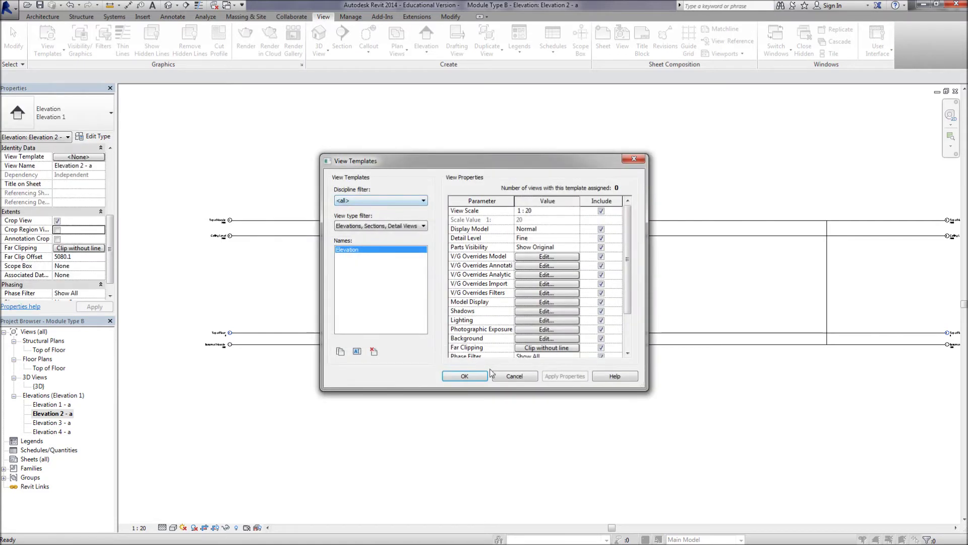
click(483, 376)
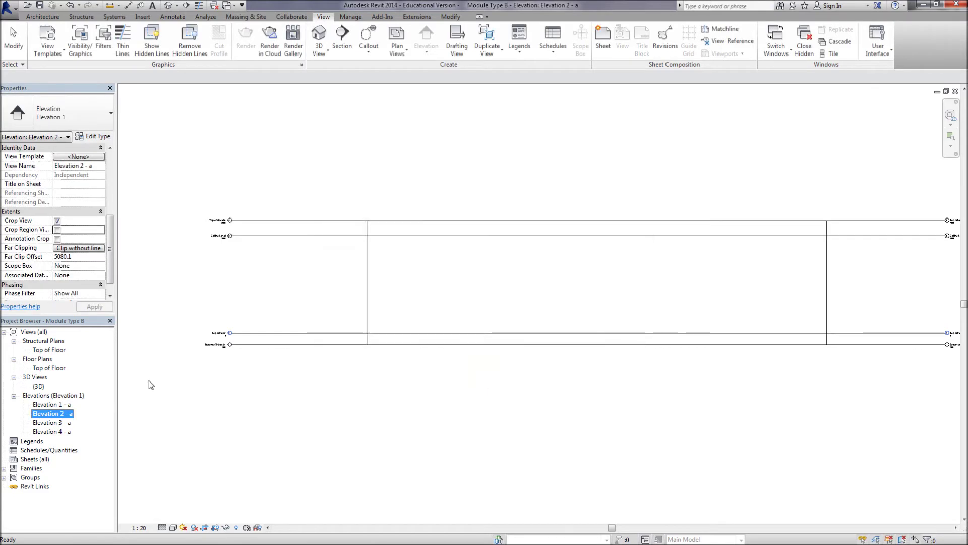
Apply the Elevation view template to Elevation 3 - a and Elevation 4 - a together.
click(50, 423)
ctrl+click(51, 432)
right_click(56, 426)
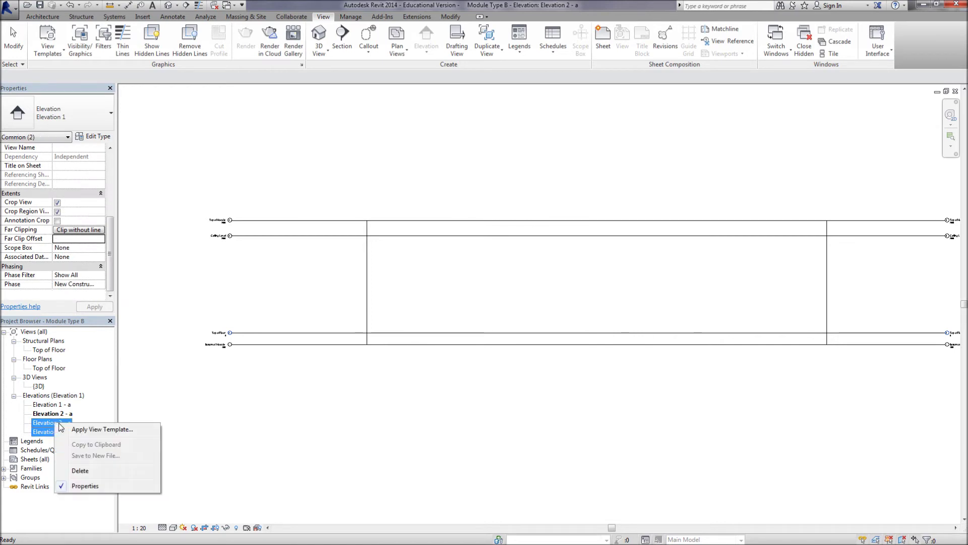
click(81, 429)
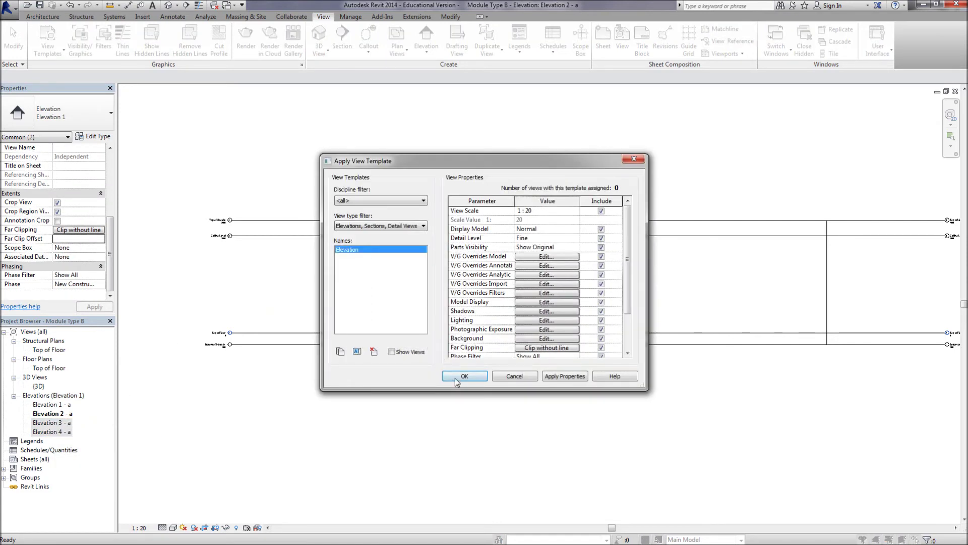
click(455, 376)
click(267, 414)
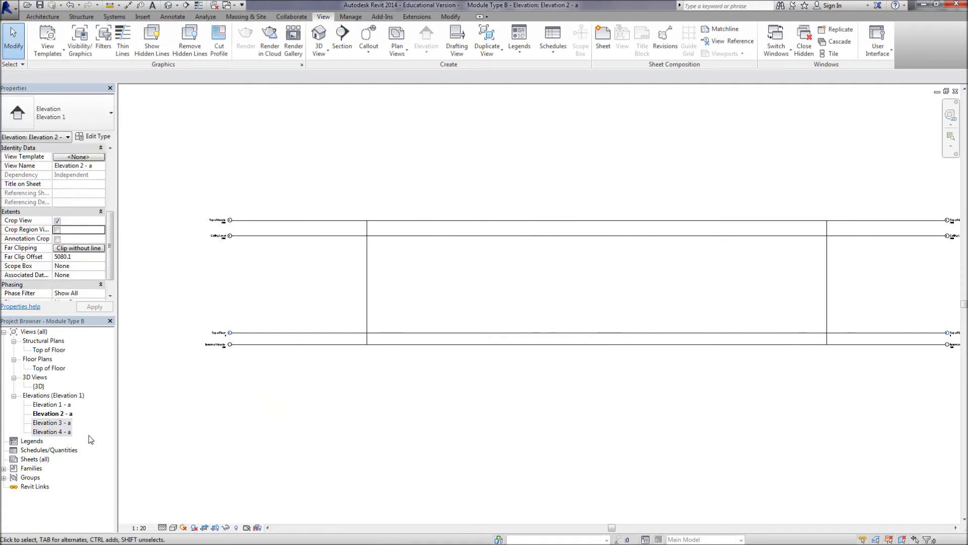
Turn off the crop region visibility in Elevation 4 - a and Elevation 3 - a.
double_click(59, 425)
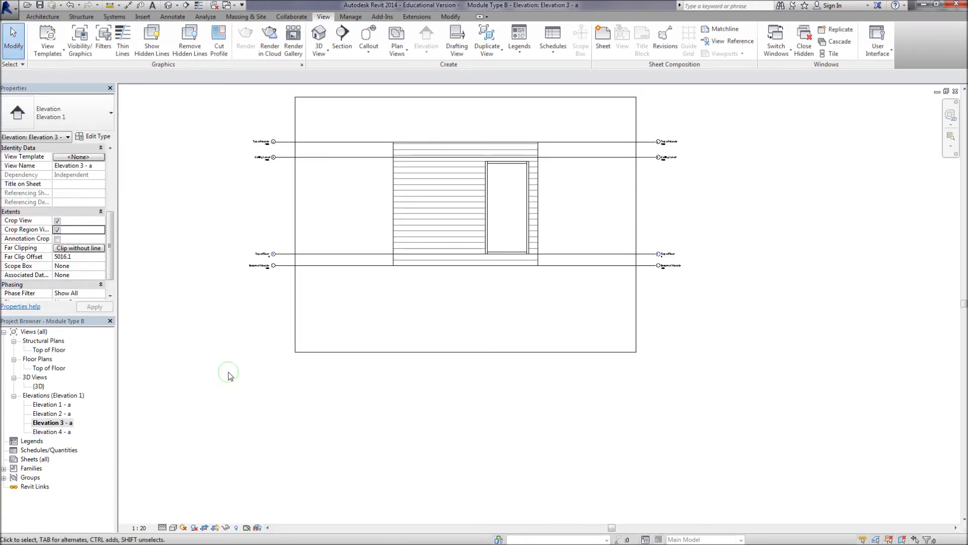
middle_drag(228, 373, 253, 433)
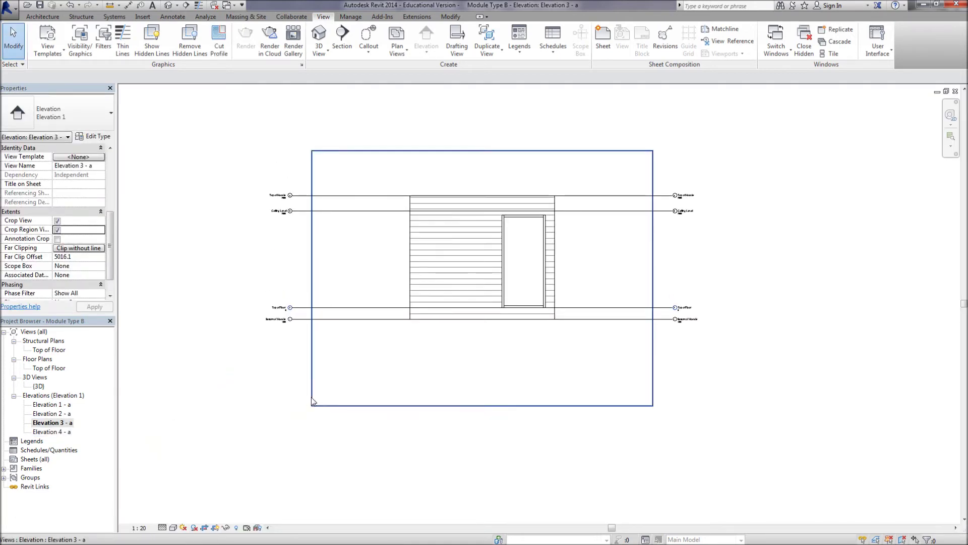
double_click(70, 433)
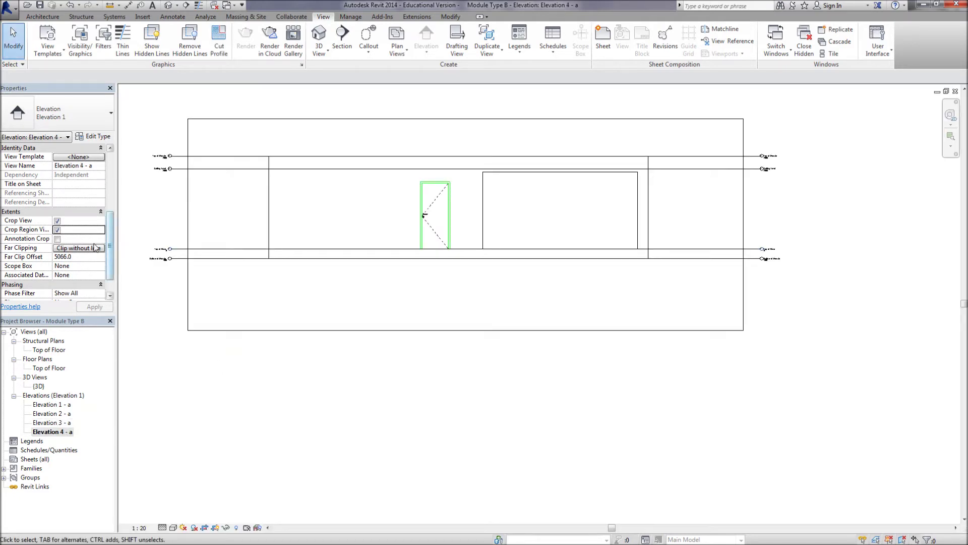
click(57, 230)
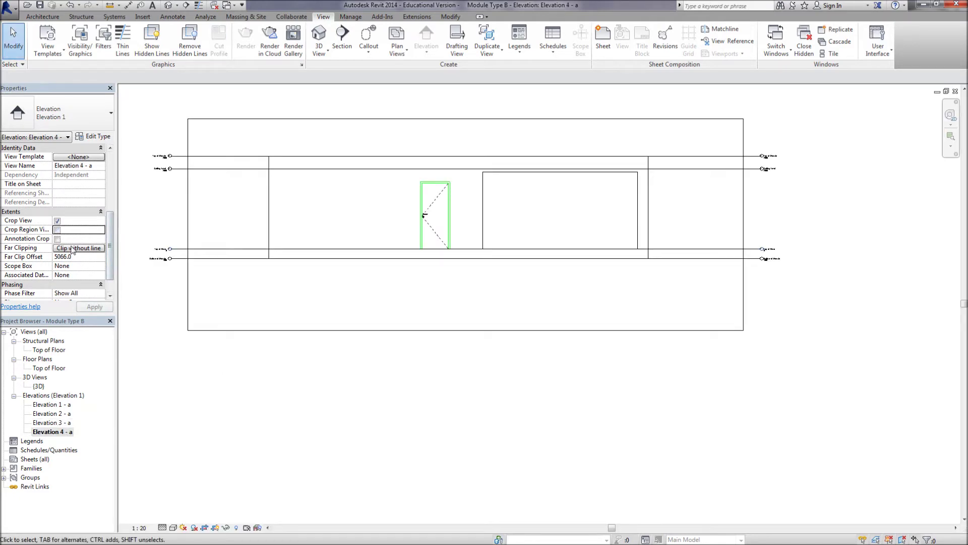
double_click(61, 421)
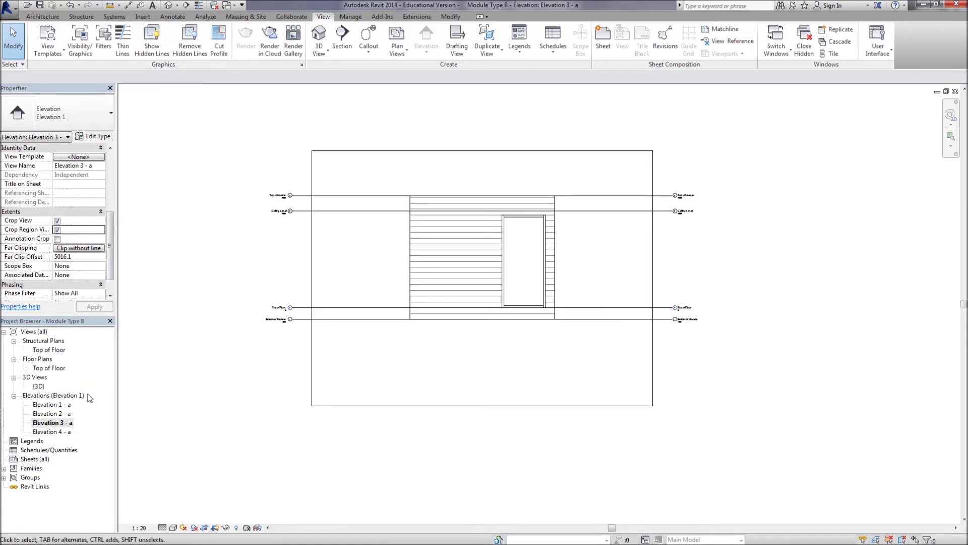
click(57, 230)
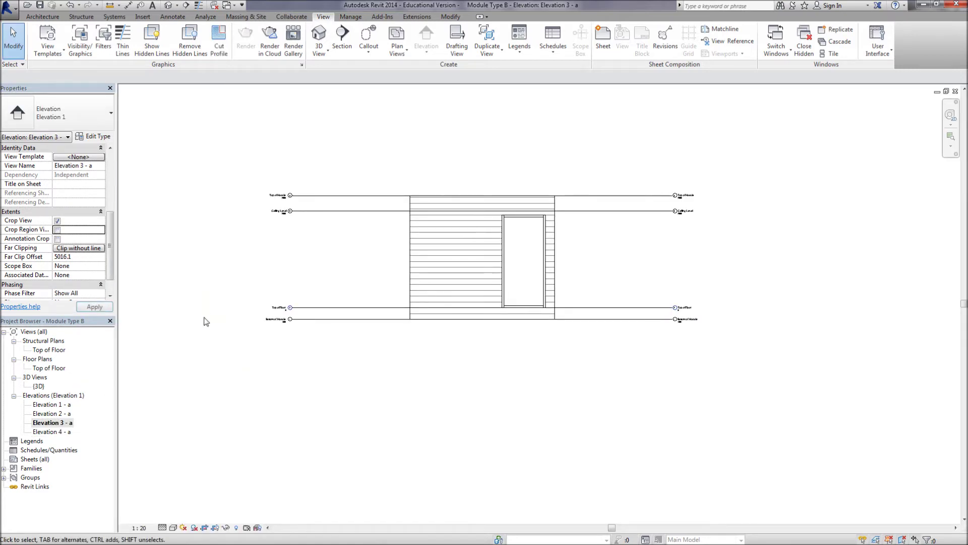
Create floor plan views for the Bottom of Module, Ceiling Level and Top of Module levels.
mouse_move(207, 338)
middle_down()
mouse_move(286, 380)
mouse_move(277, 417)
mouse_move(265, 425)
middle_up()
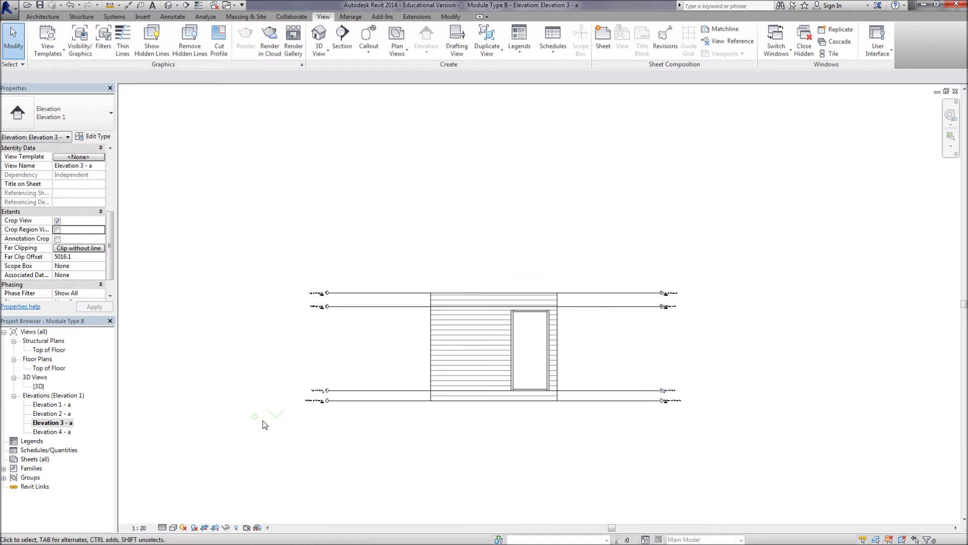
scroll(306, 374, up, 5)
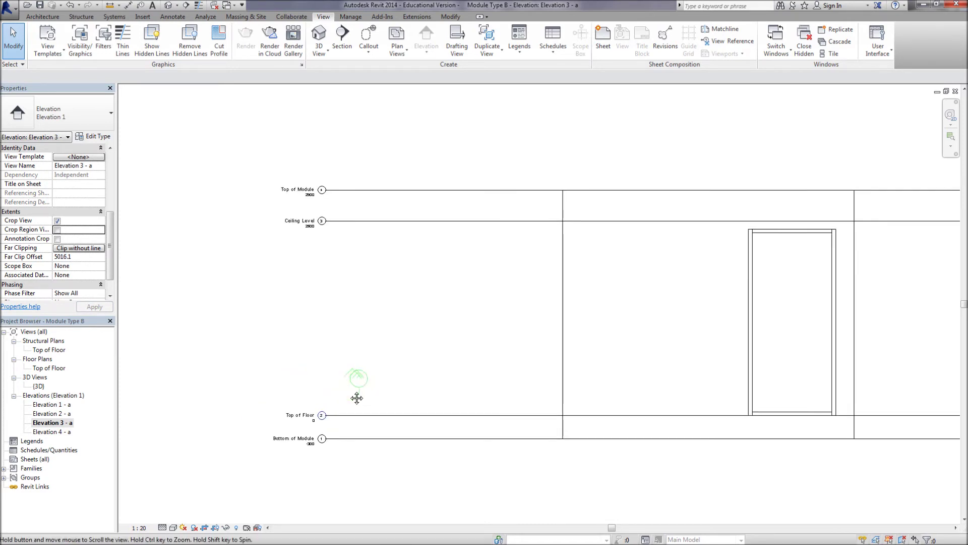
middle_drag(356, 396, 304, 416)
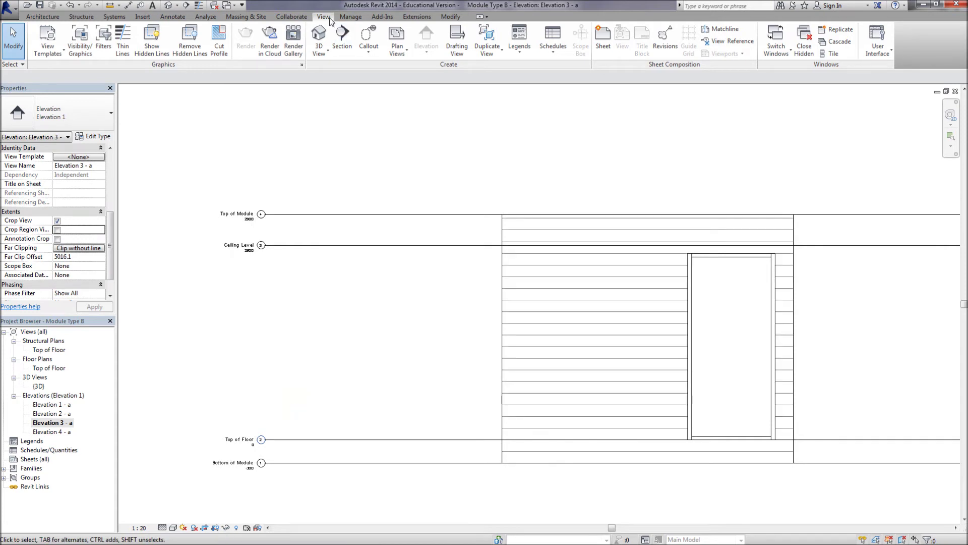
click(397, 45)
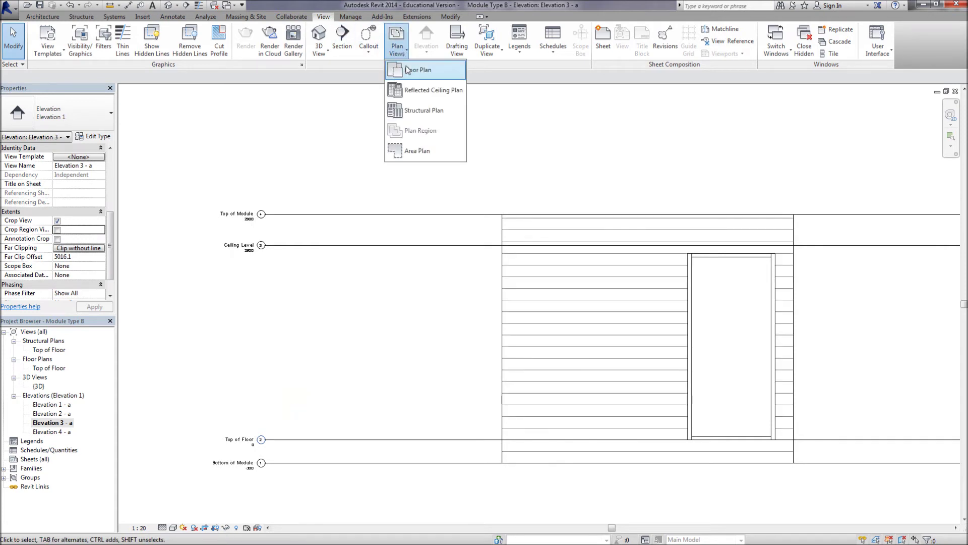
click(408, 70)
shift+click(441, 247)
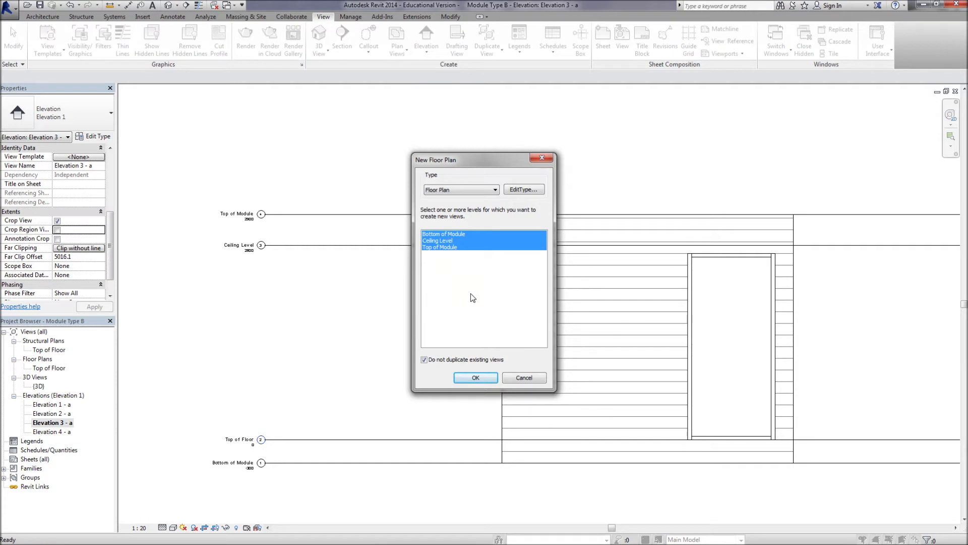
click(474, 378)
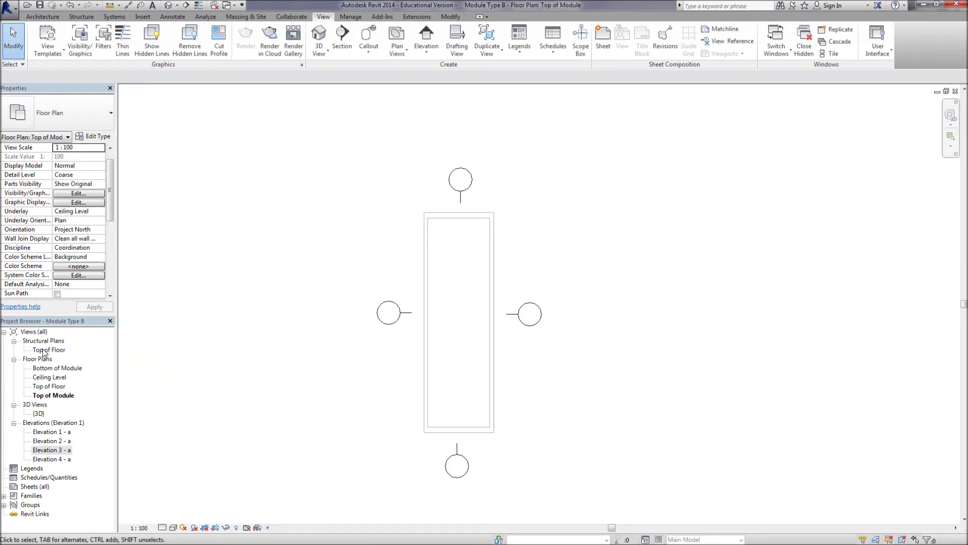
Open the Bottom of Module, Ceiling Level, Top of Floor and Top of Module floor plans in turn to review them.
double_click(58, 369)
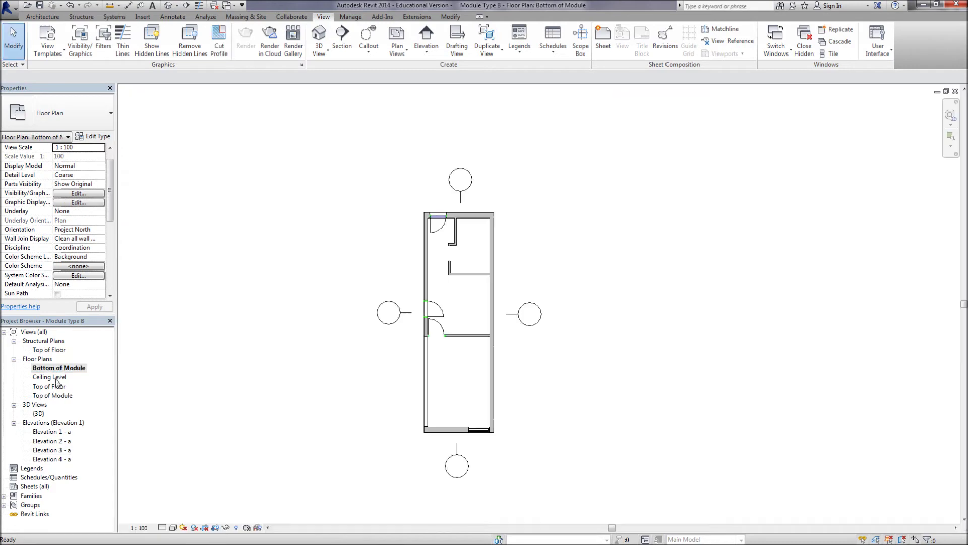
double_click(56, 378)
double_click(50, 386)
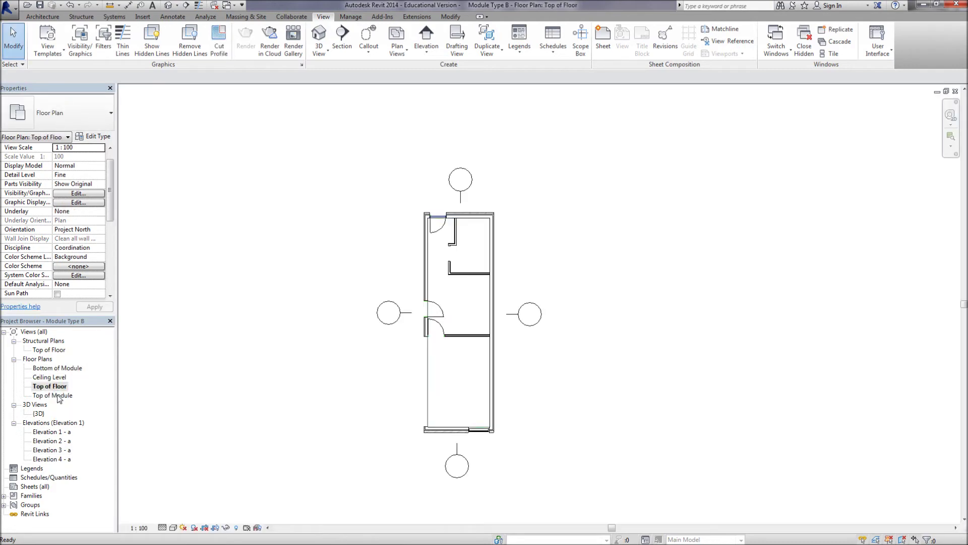
double_click(54, 395)
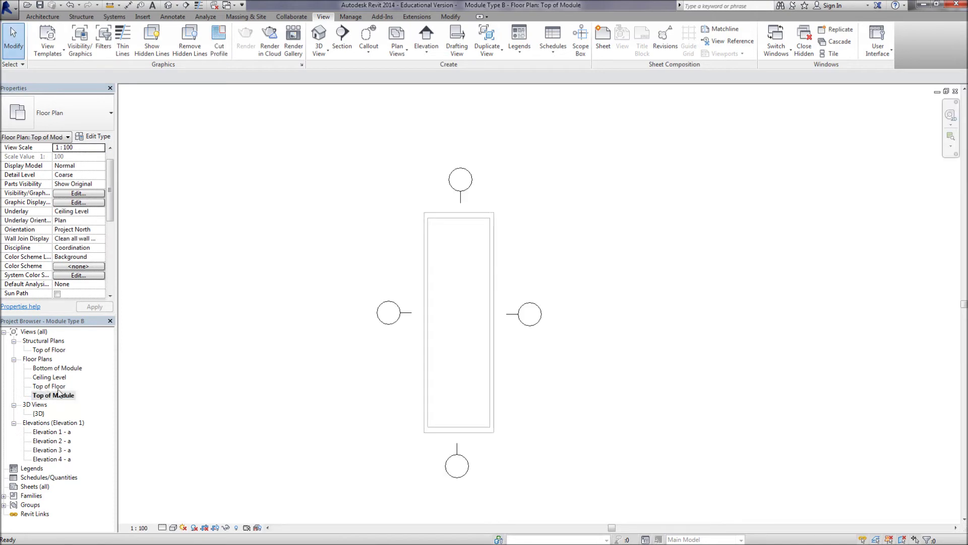
Rename the Bottom of Module floor plan as 1 Bottom of Module, including its corresponding level and views.
double_click(50, 369)
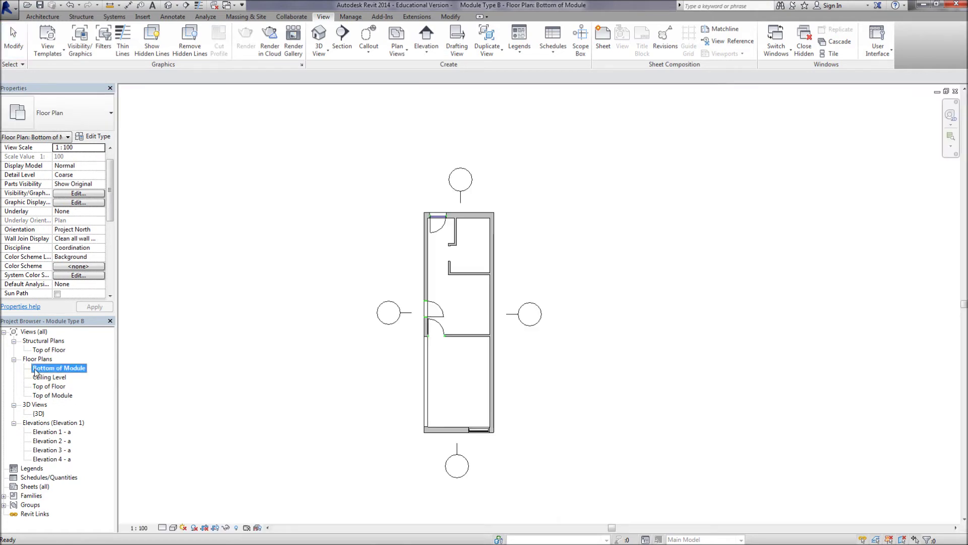
right_click(36, 372)
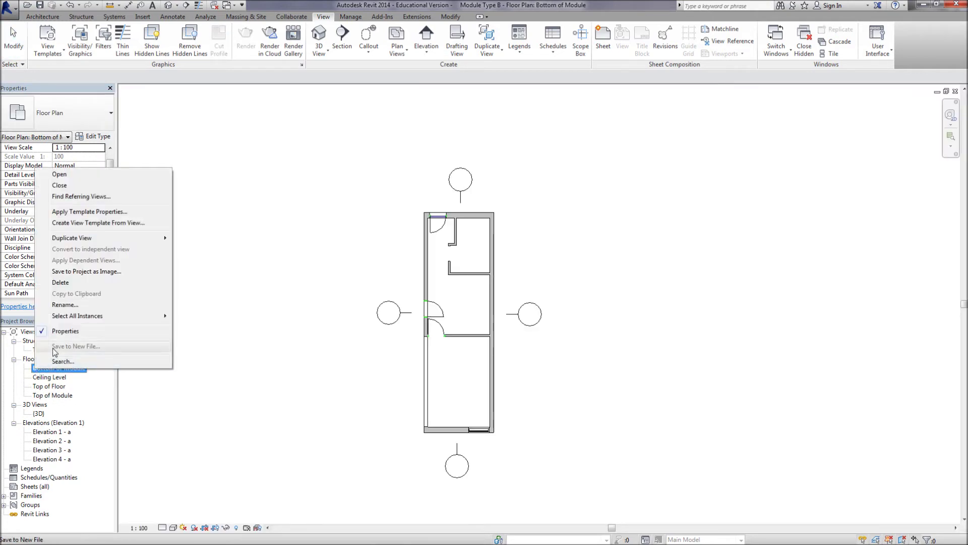
click(60, 305)
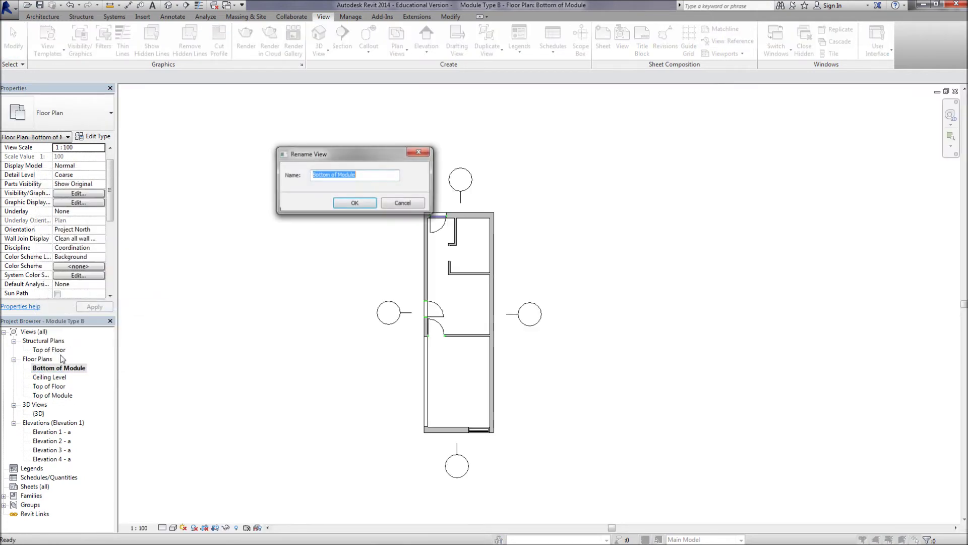
click(313, 175)
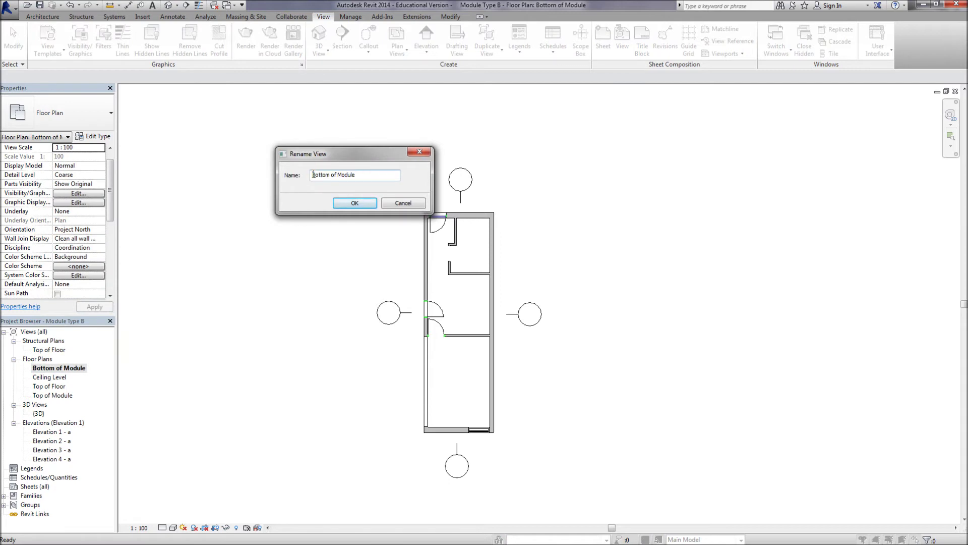
click(352, 203)
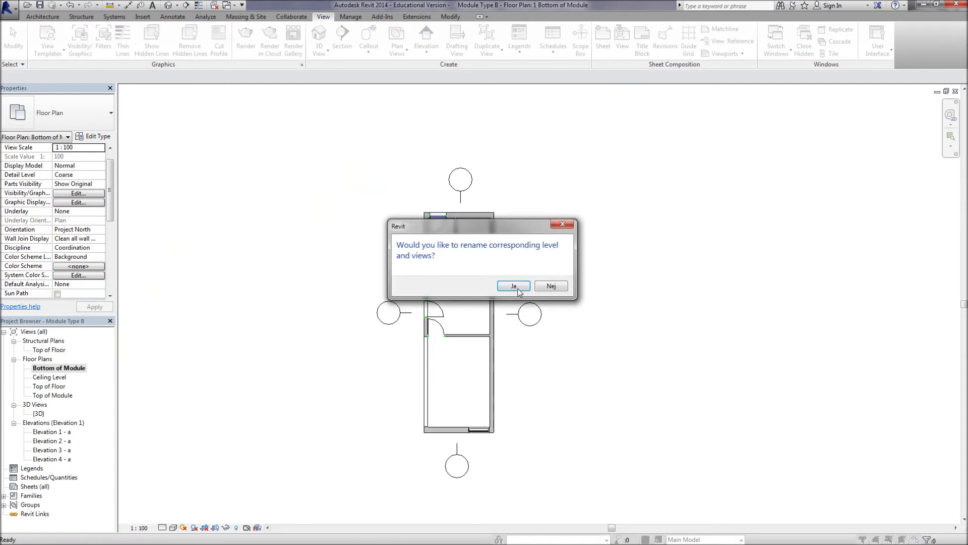
click(513, 286)
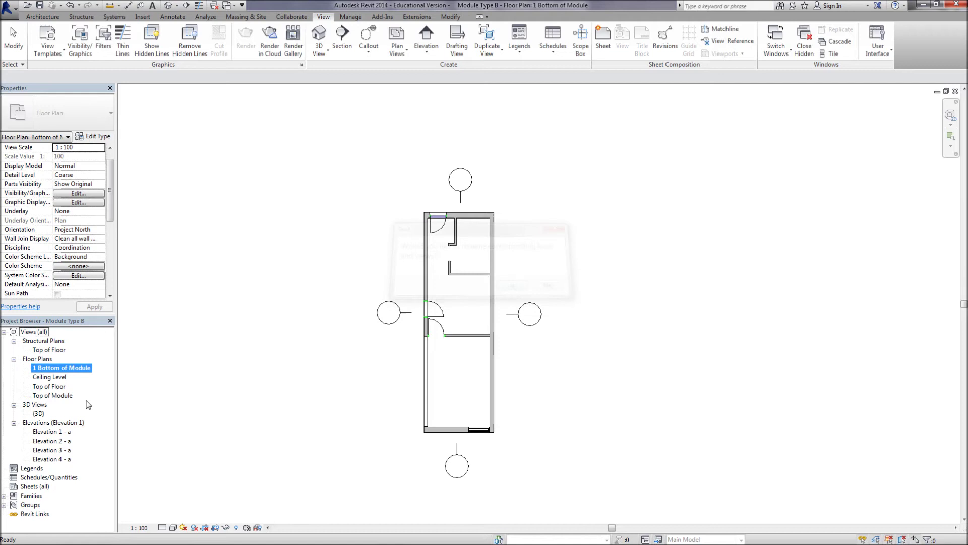
Rename the Top of Floor floor plan as 2 Top of Floor, including its corresponding level and views.
right_click(54, 387)
click(83, 322)
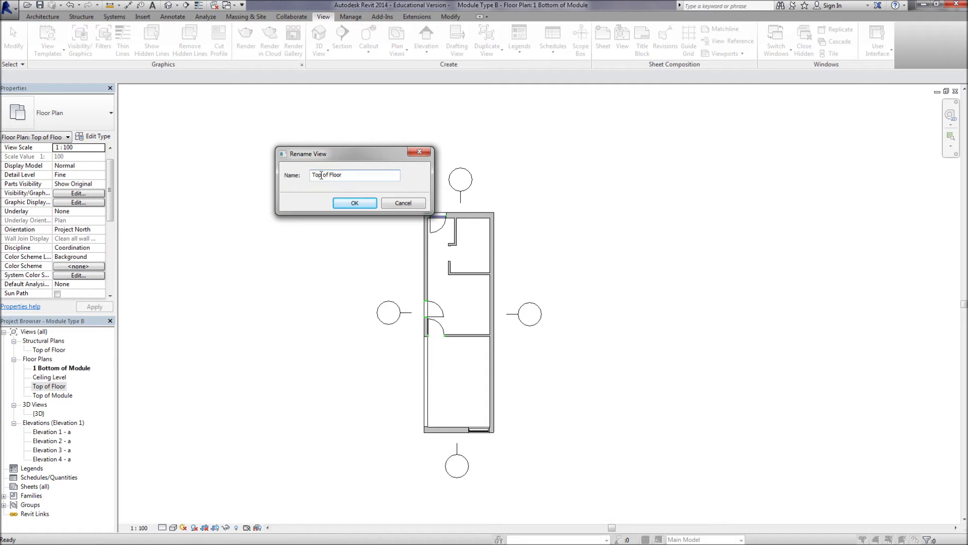
click(345, 202)
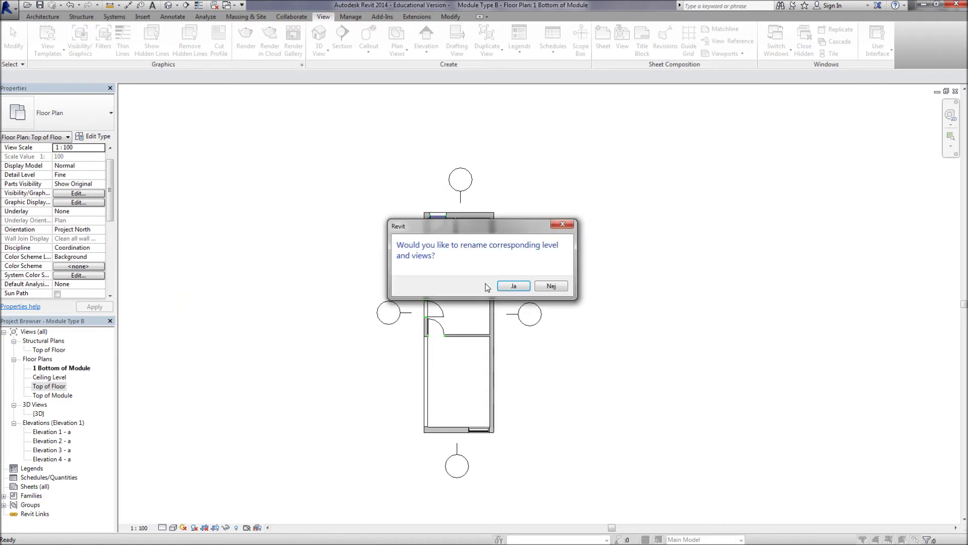
click(513, 286)
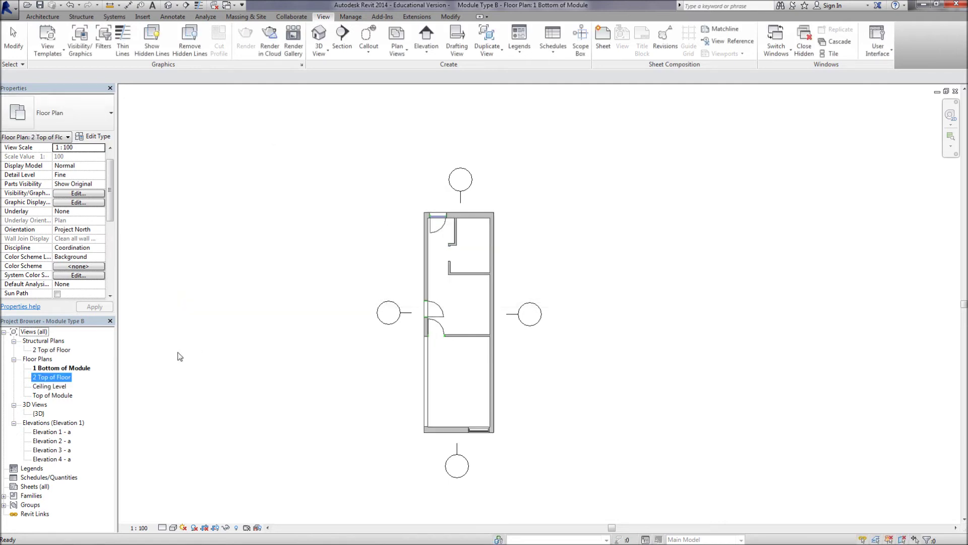
Rename the Ceiling Level floor plan as 3 Ceiling Level, including its corresponding level and views.
right_click(44, 387)
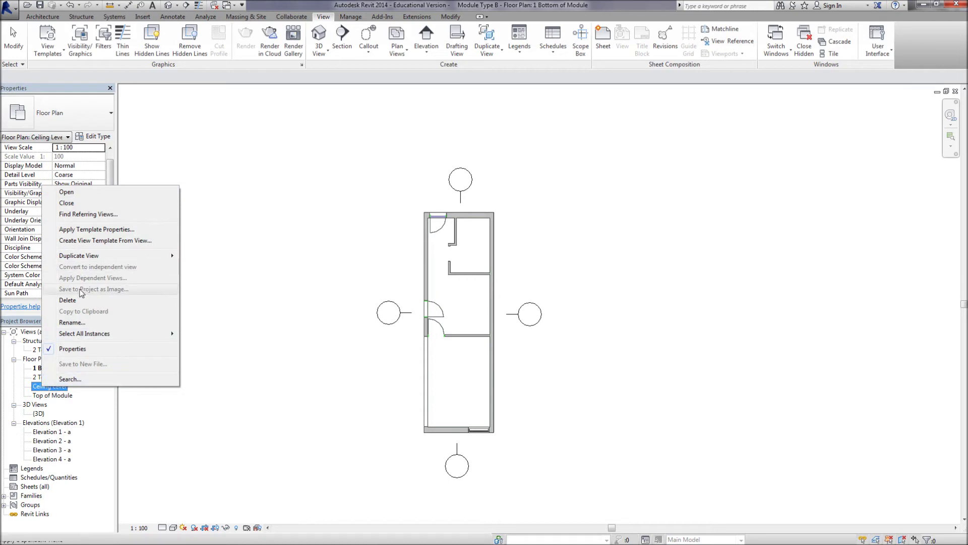
click(72, 323)
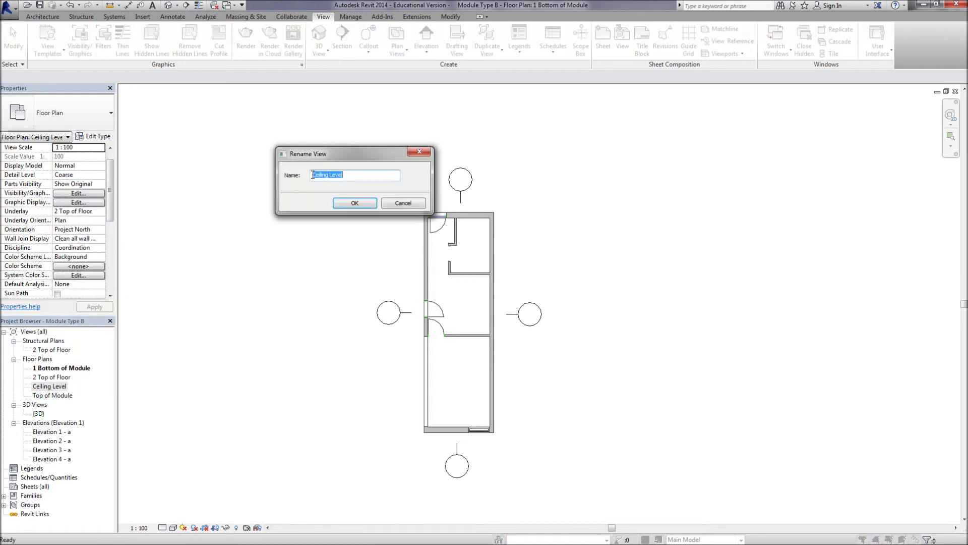
click(355, 203)
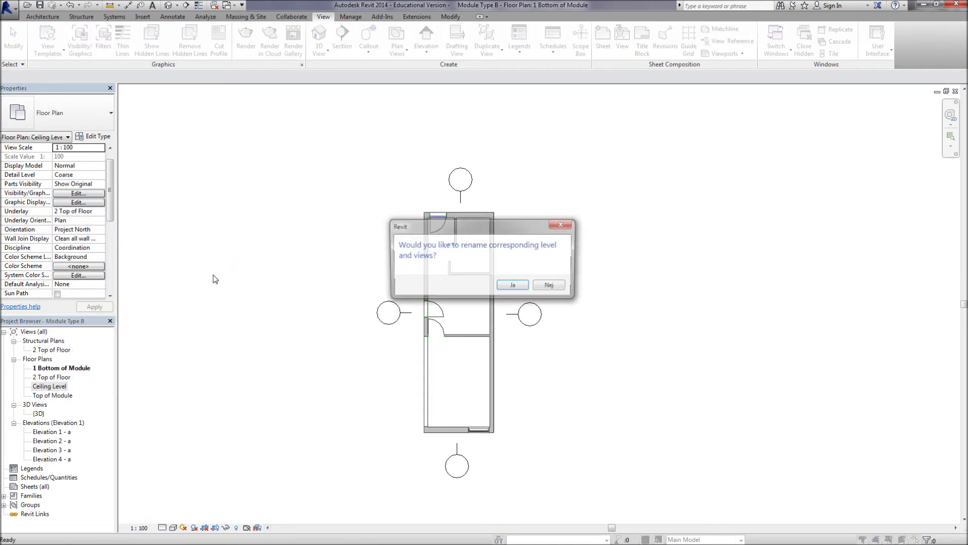
click(513, 286)
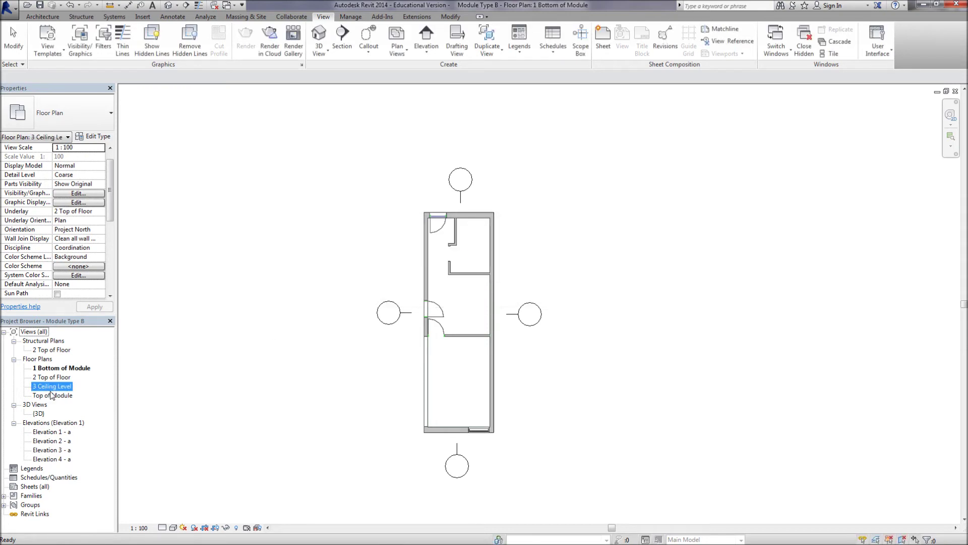
Rename the Top of Module floor plan as 4 Top of Module, including its corresponding level and views.
right_click(51, 396)
click(85, 330)
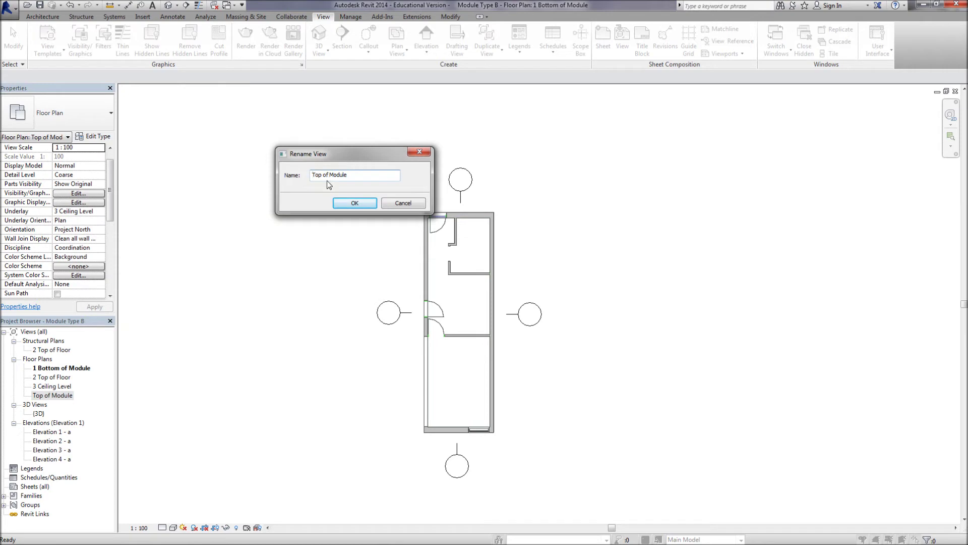
click(343, 203)
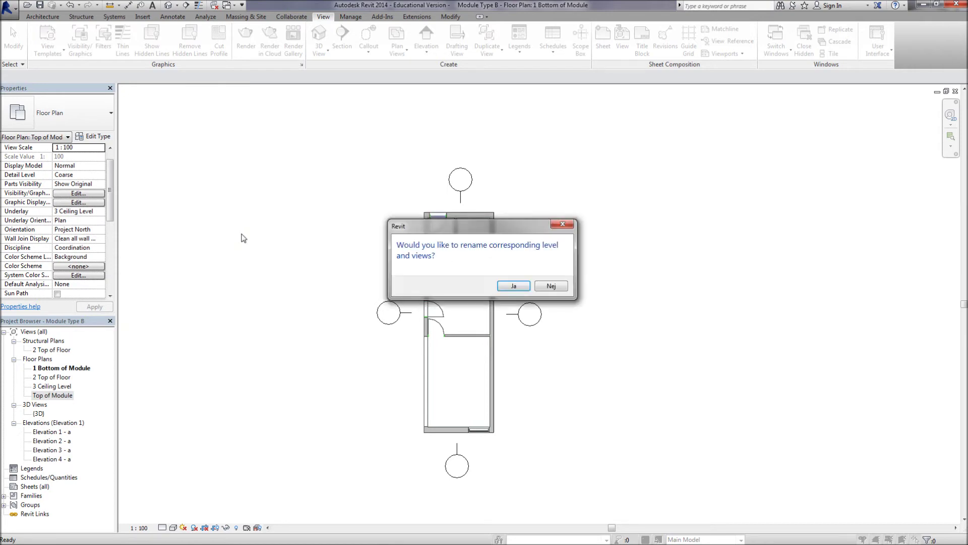
click(504, 288)
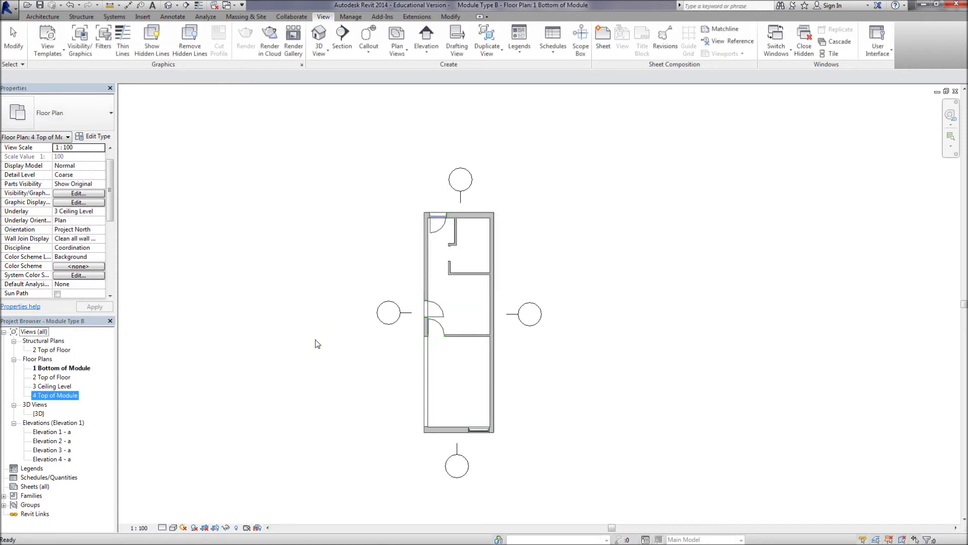
Open the 2 Top of Floor floor plan and set its view scale to 1:20.
click(51, 377)
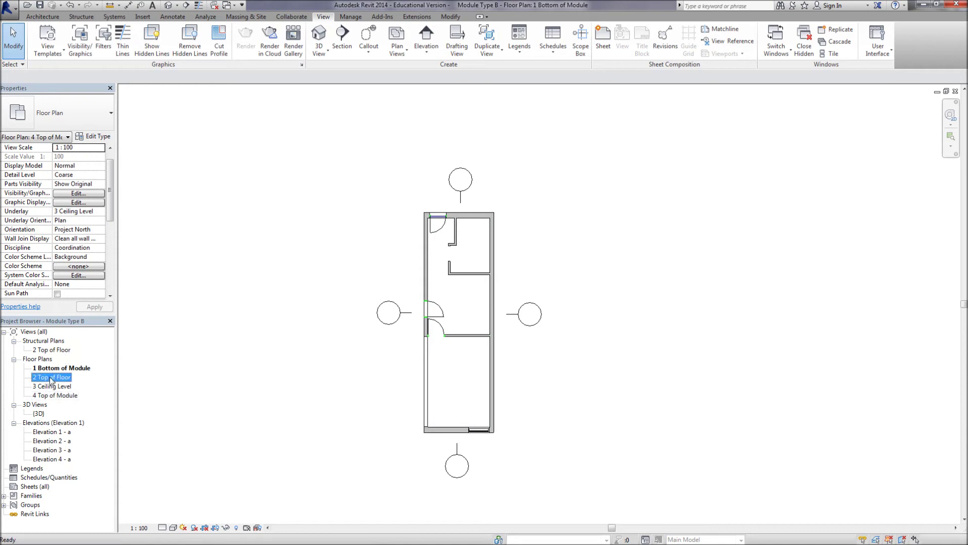
double_click(51, 377)
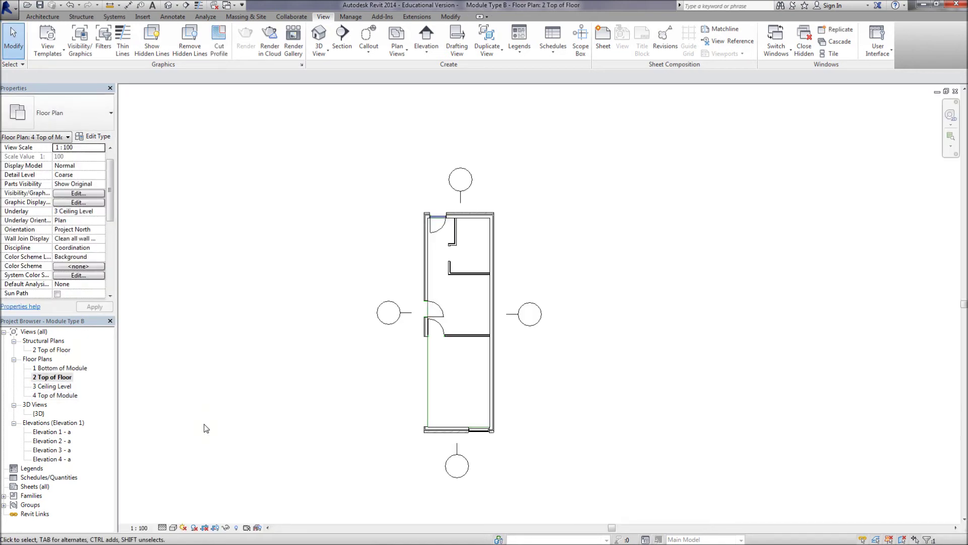
click(142, 528)
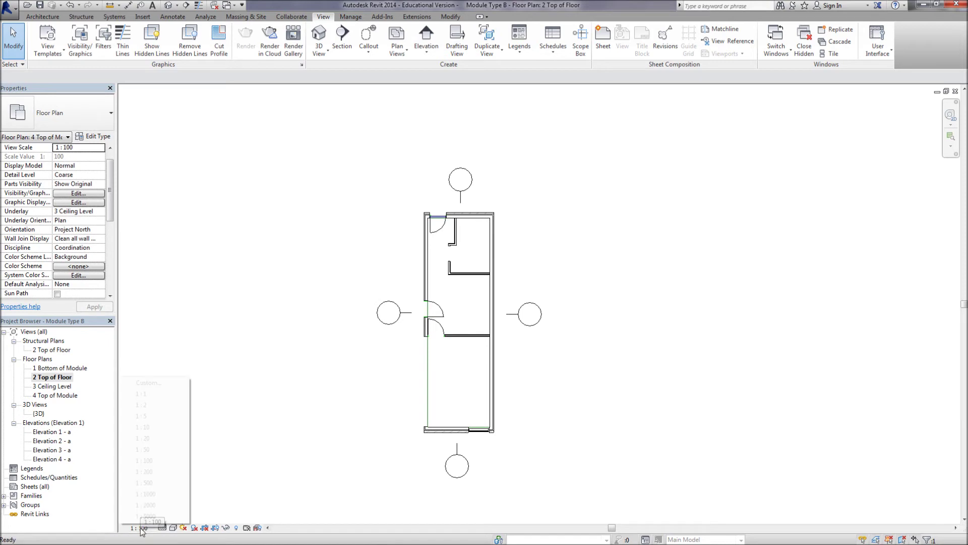
click(146, 440)
scroll(267, 424, up, 2)
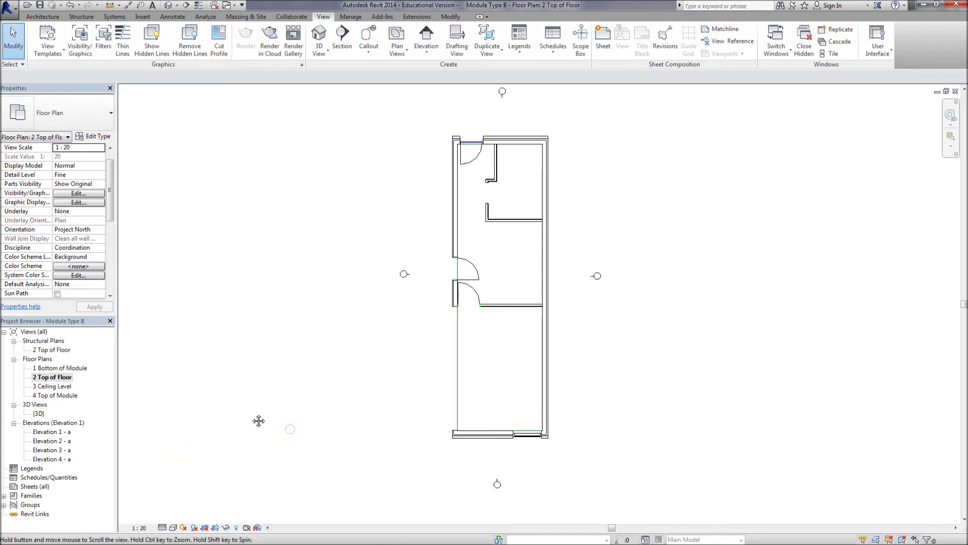
scroll(543, 348, up, 3)
scroll(302, 459, down, 2)
middle_drag(303, 459, 316, 415)
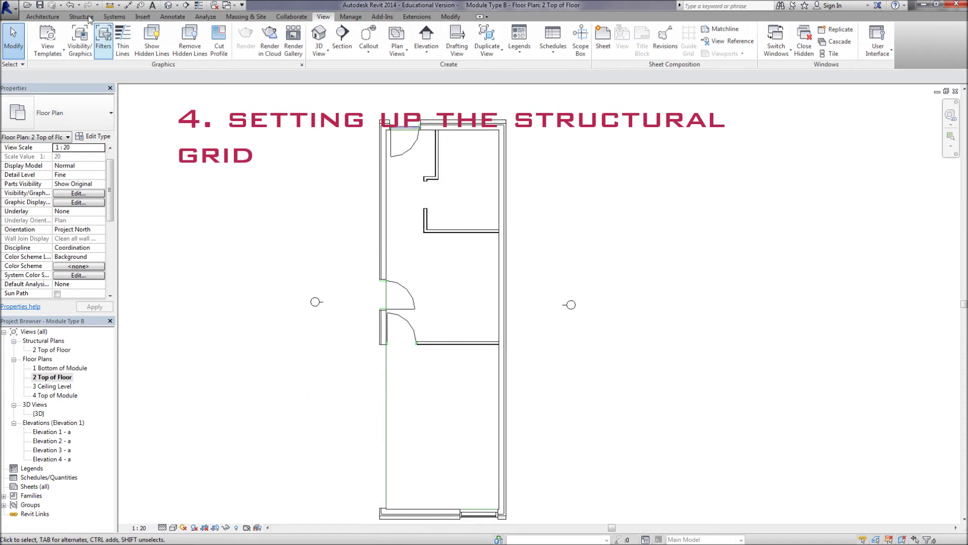
Draw a short vertical grid line along the centre of the east exterior wall, crossing its north corner.
click(51, 16)
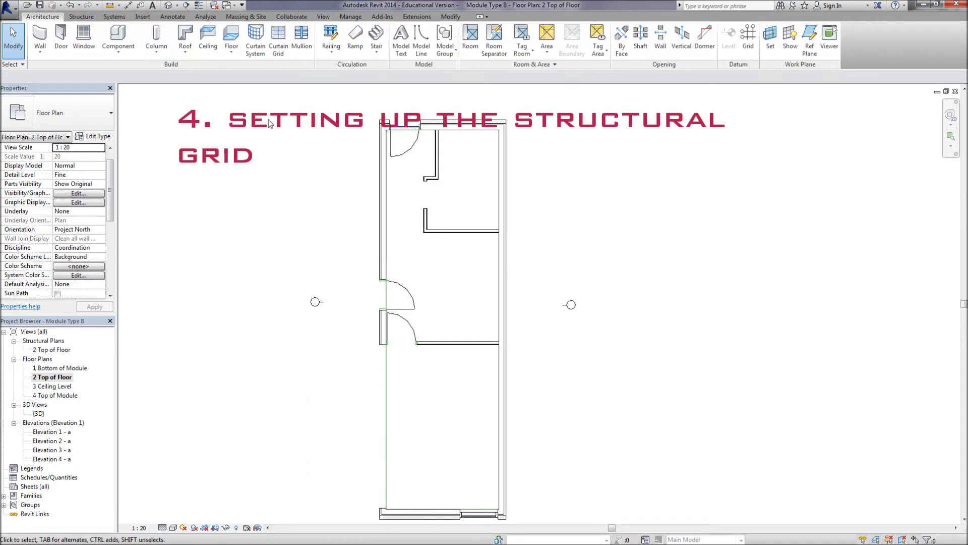
click(746, 49)
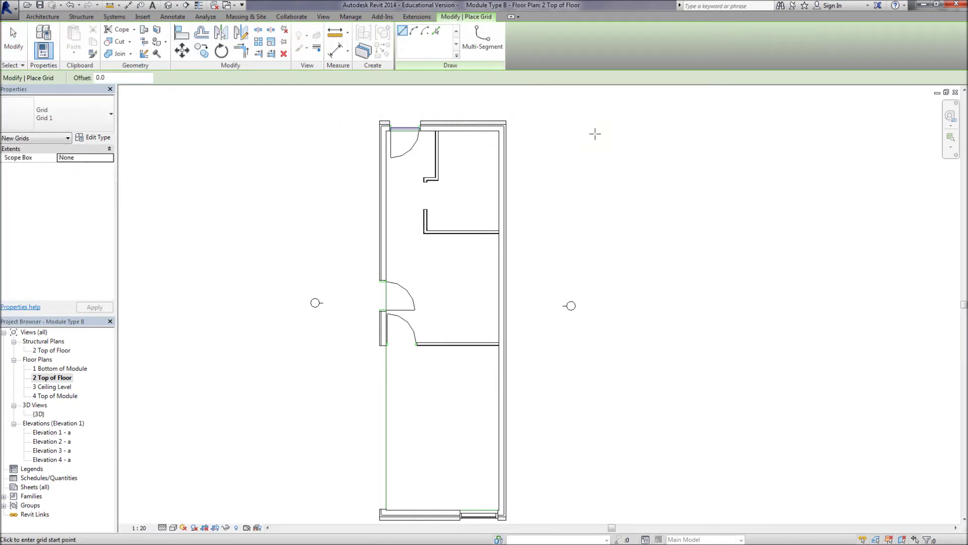
scroll(509, 124, up, 5)
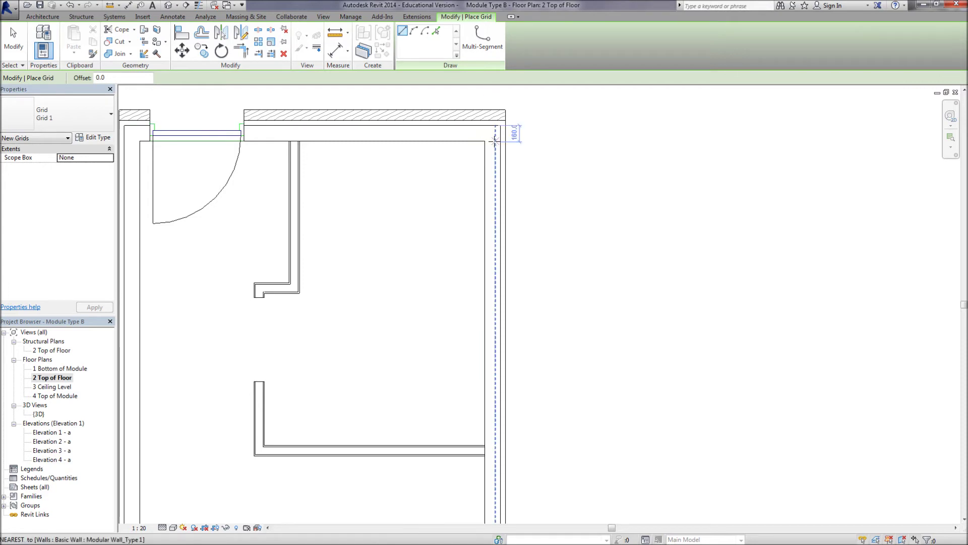
click(495, 142)
scroll(495, 141, down, 4)
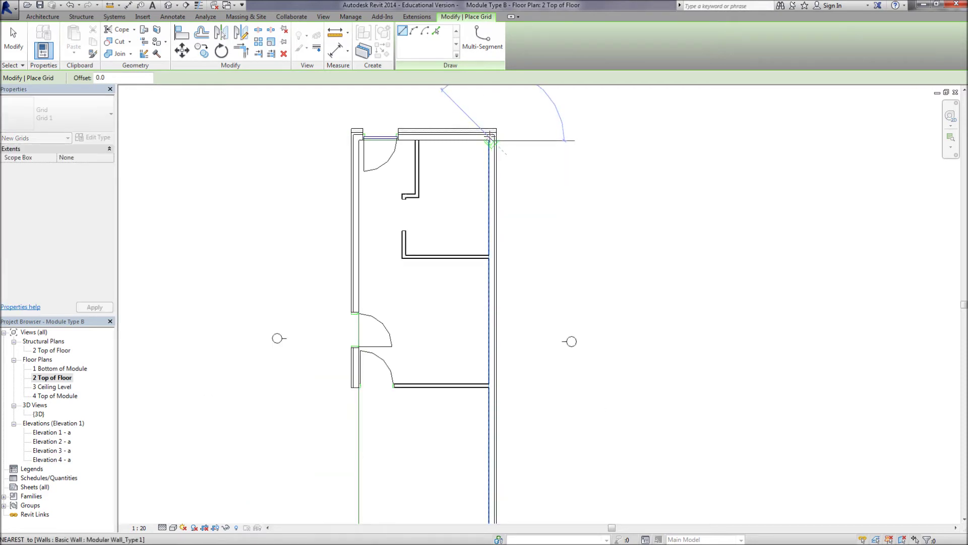
click(495, 111)
key(Escape)
key(Escape)
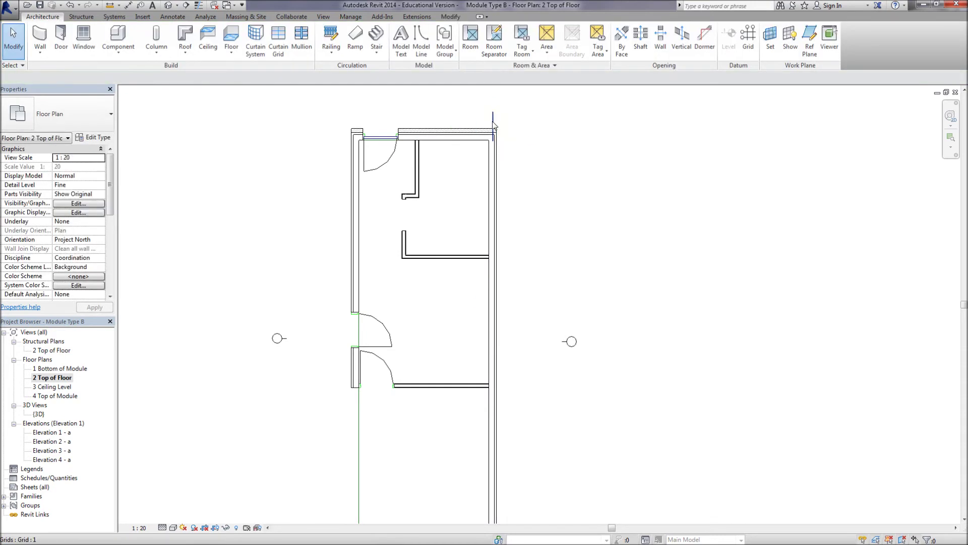
click(493, 126)
middle_drag(507, 151, 502, 118)
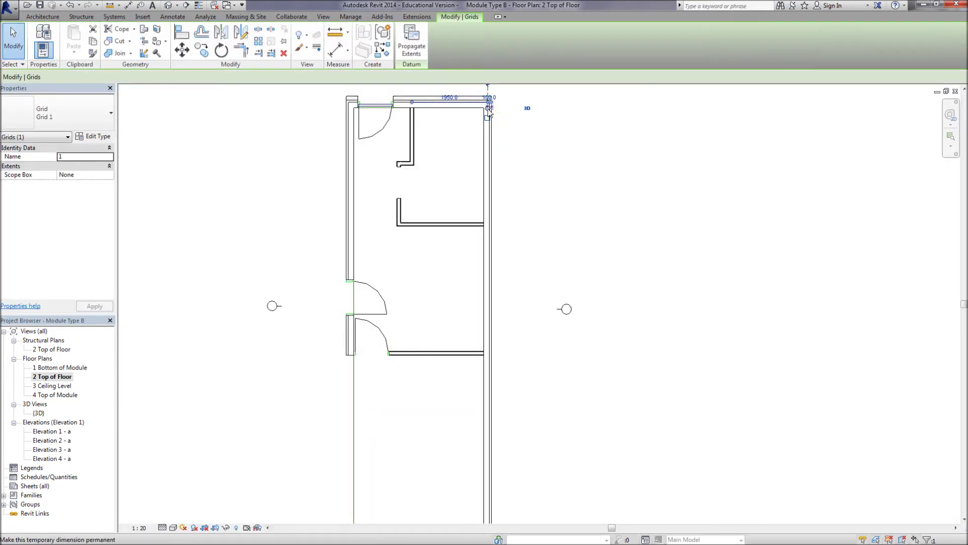
scroll(506, 215, down, 3)
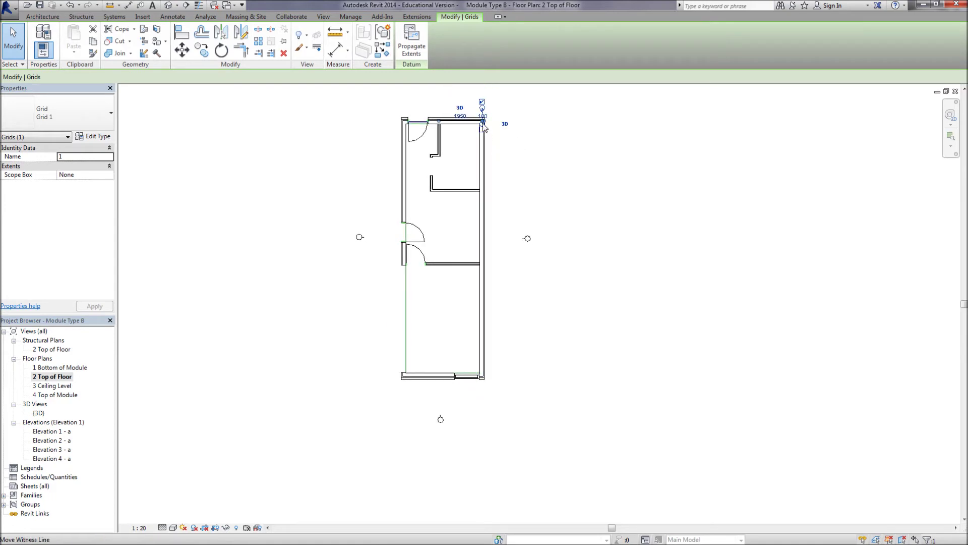
key(Escape)
scroll(481, 124, up, 2)
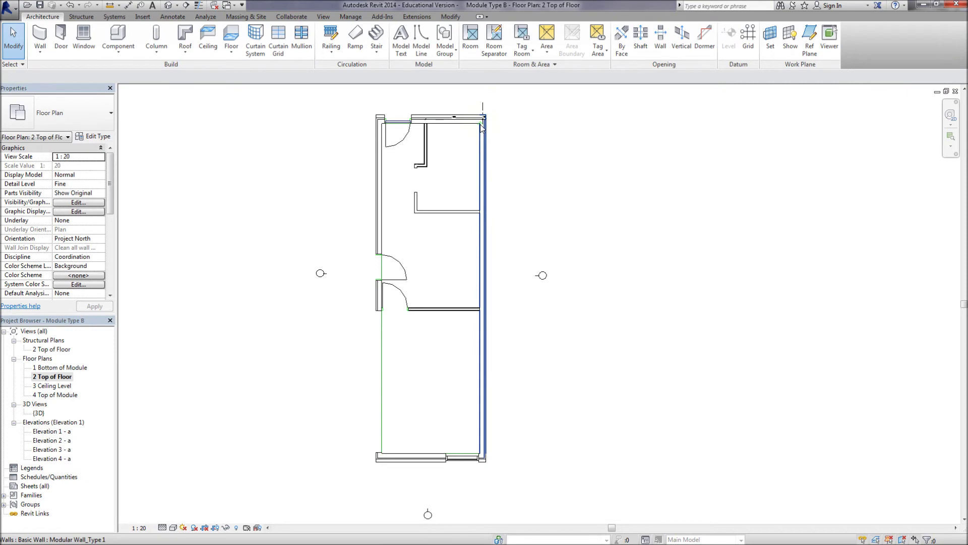
click(73, 7)
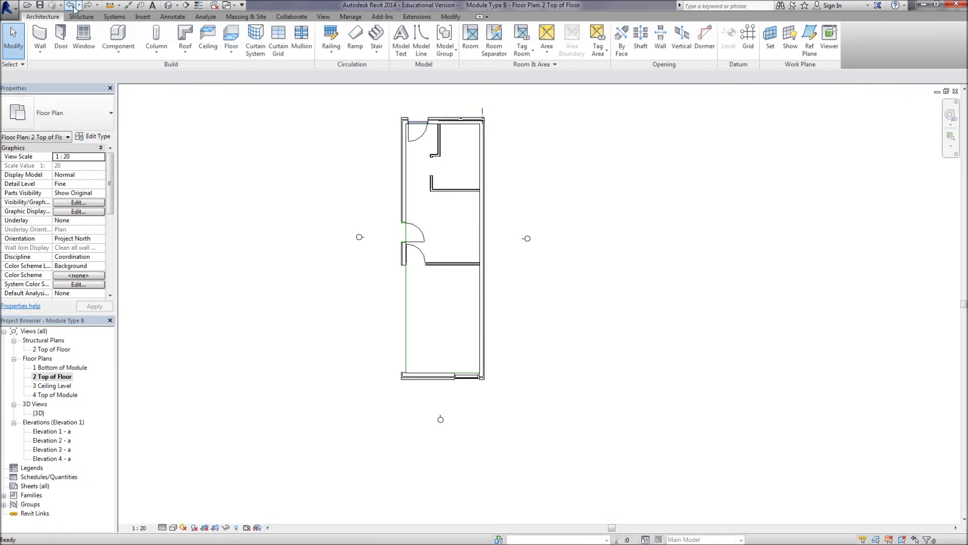
scroll(471, 138, up, 2)
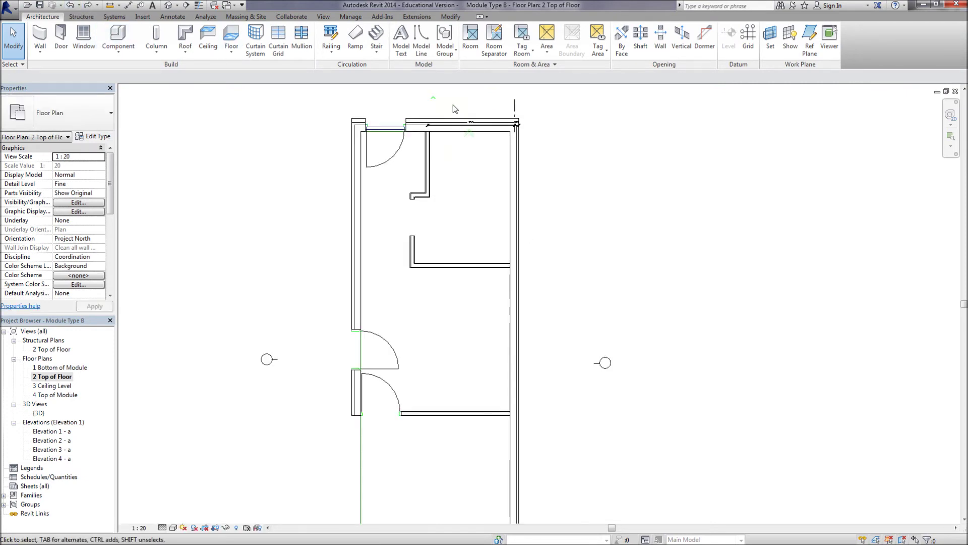
click(70, 7)
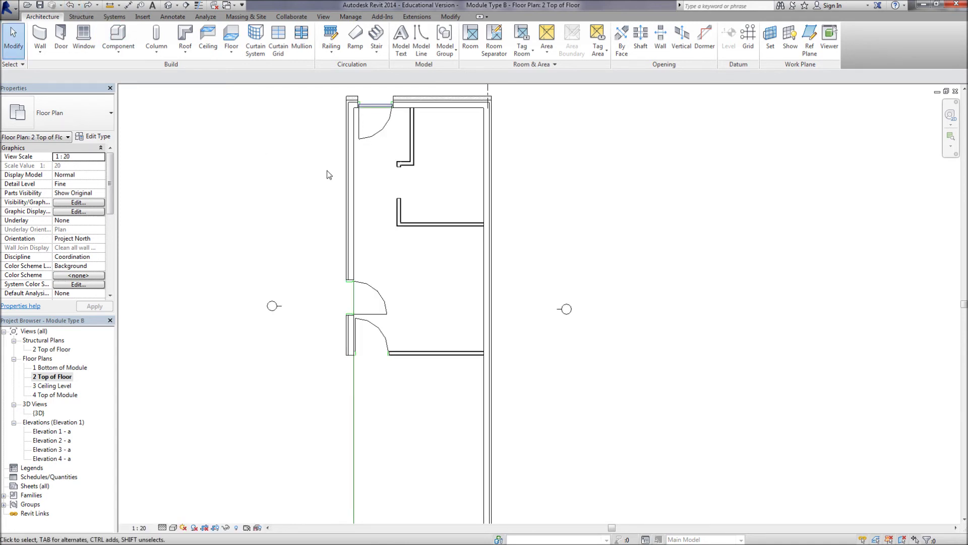
Extend the south end of the grid line along the east wall until it passes beyond the module's south wall.
scroll(464, 181, up, 3)
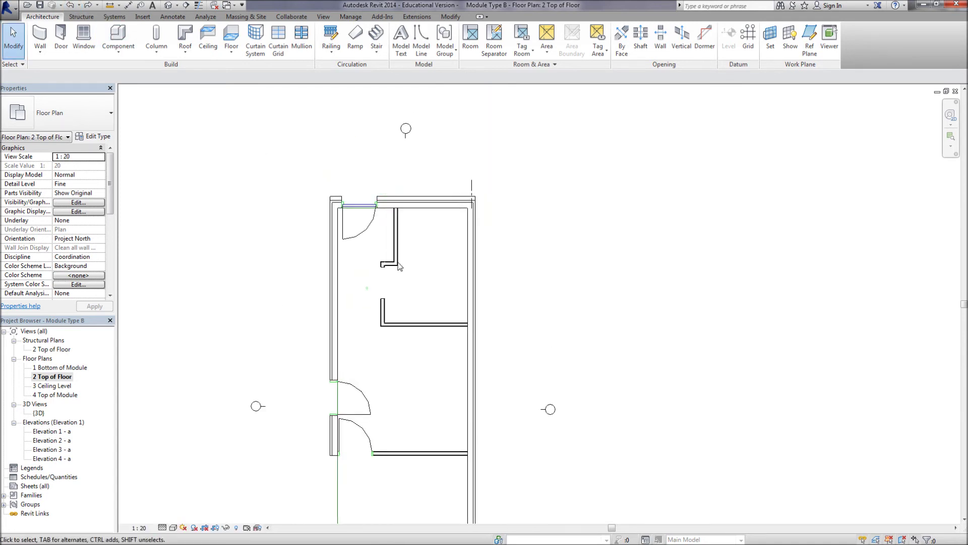
click(462, 179)
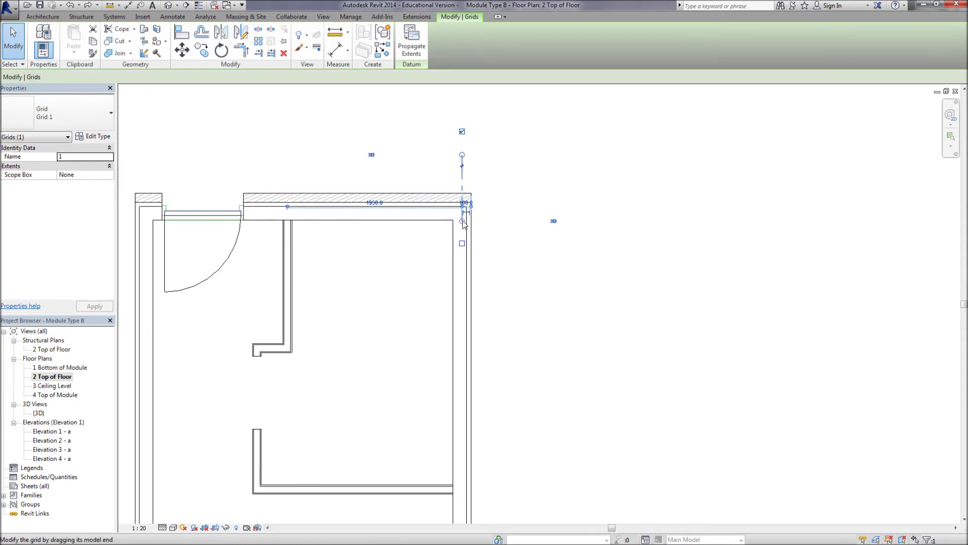
drag(463, 222, 436, 349)
scroll(411, 151, down, 2)
middle_drag(411, 151, 430, 162)
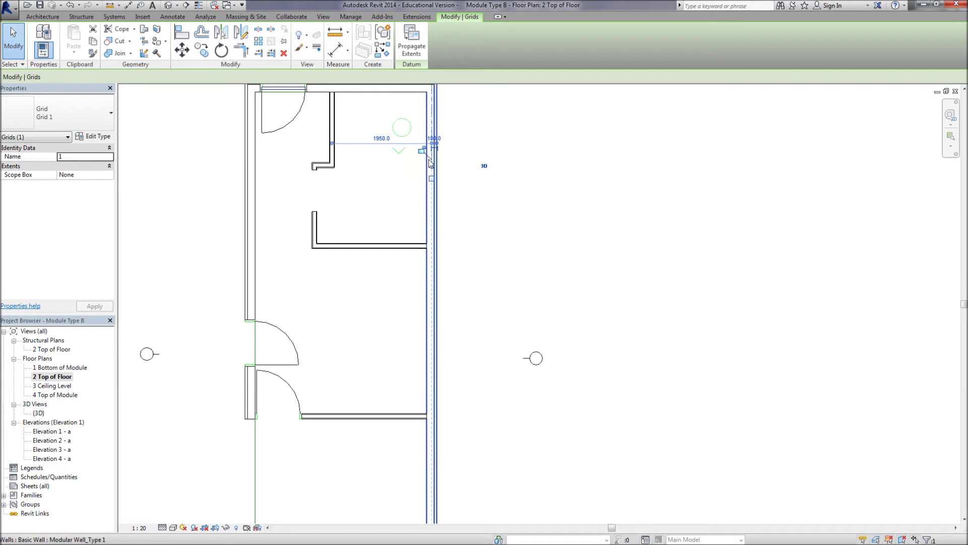
drag(430, 162, 402, 403)
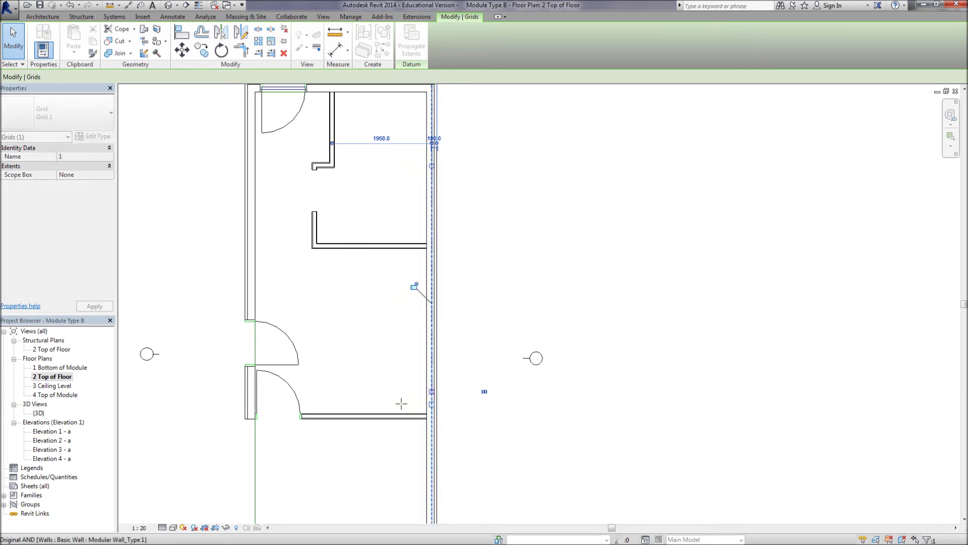
drag(402, 454, 404, 441)
middle_drag(404, 441, 409, 275)
scroll(409, 274, down, 1)
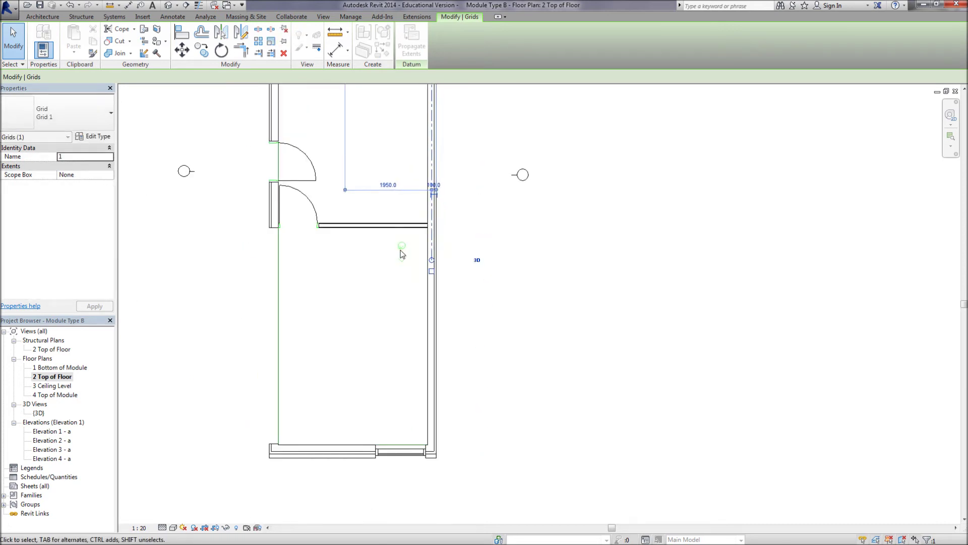
scroll(402, 251, down, 1)
drag(428, 263, 432, 446)
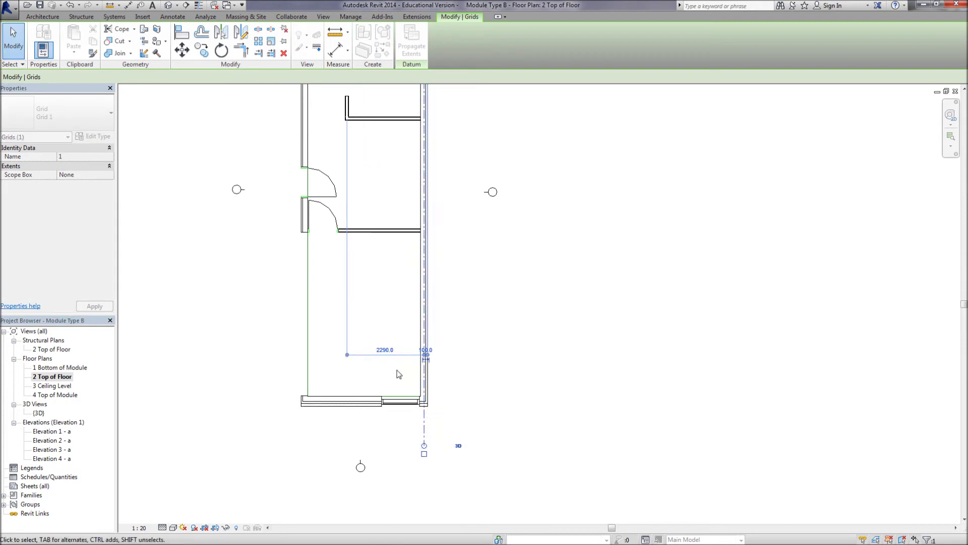
Mirror a copy of the grid line onto the west wall about a vertical axis drawn from the south wall's midpoint.
scroll(412, 388, up, 2)
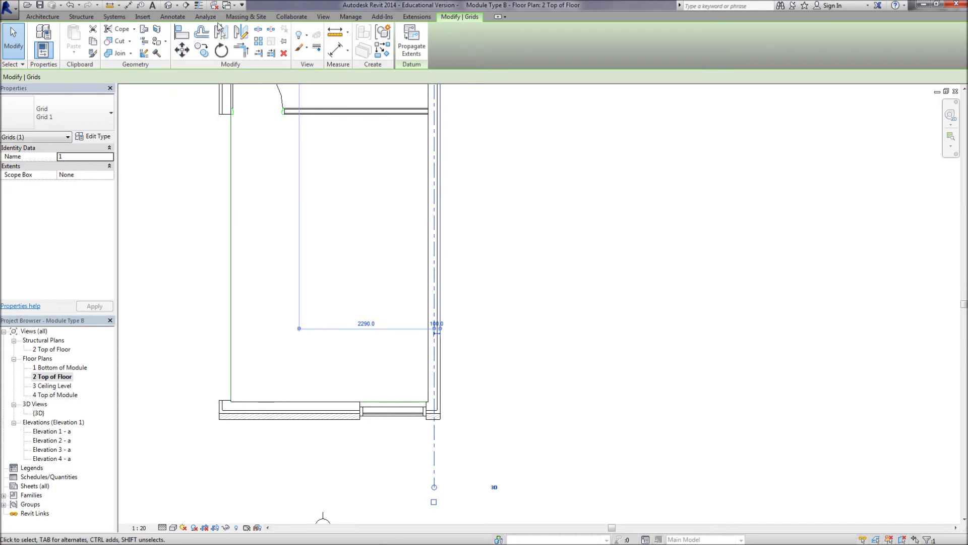
click(241, 32)
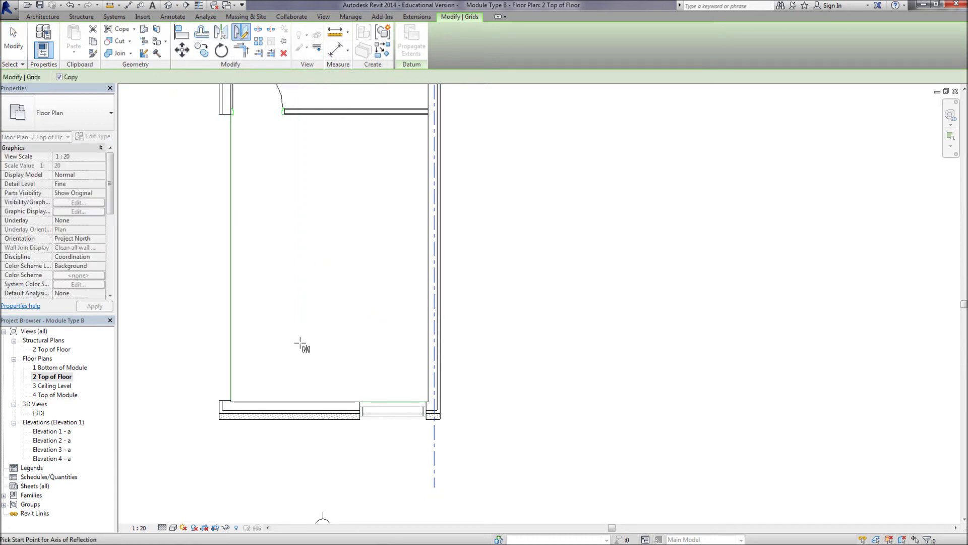
click(331, 402)
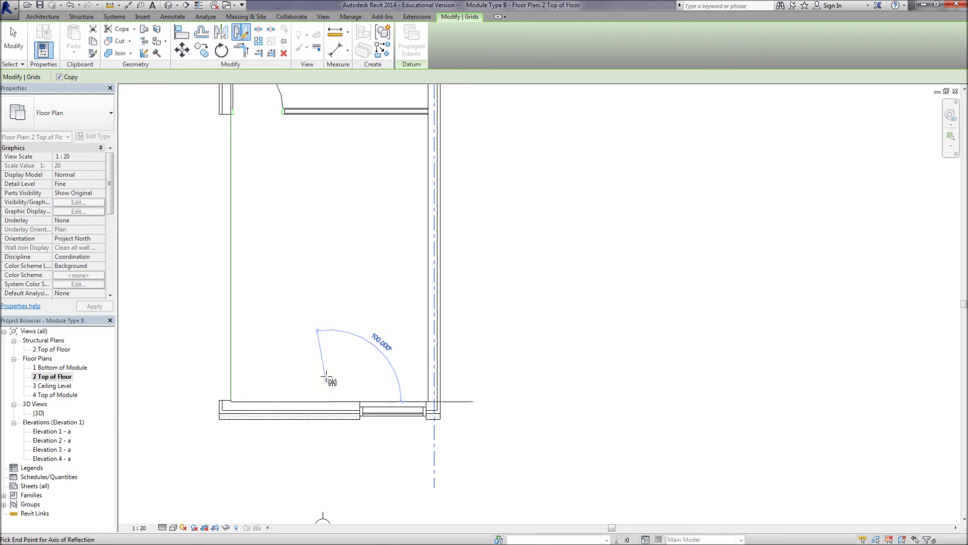
click(334, 363)
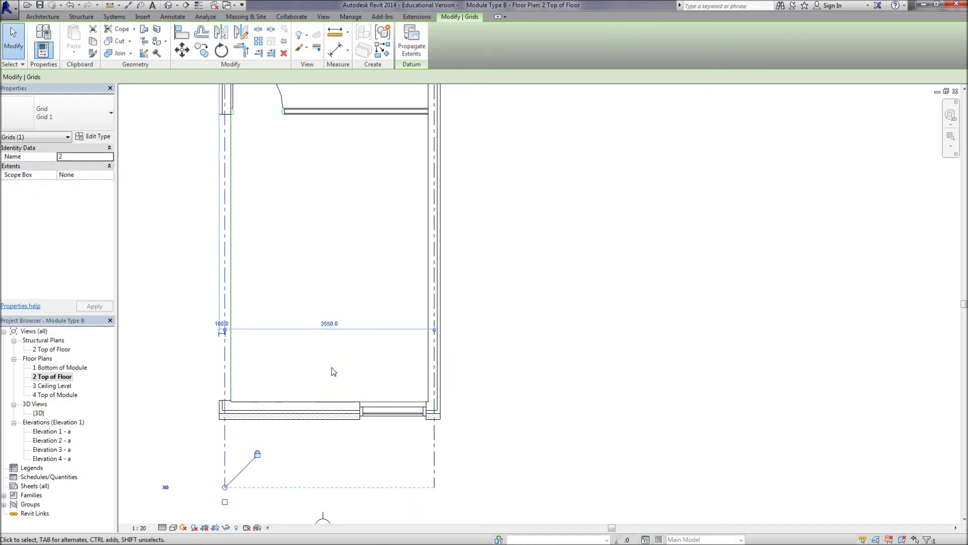
click(331, 372)
scroll(331, 352, down, 2)
middle_drag(331, 352, 346, 469)
scroll(318, 346, up, 2)
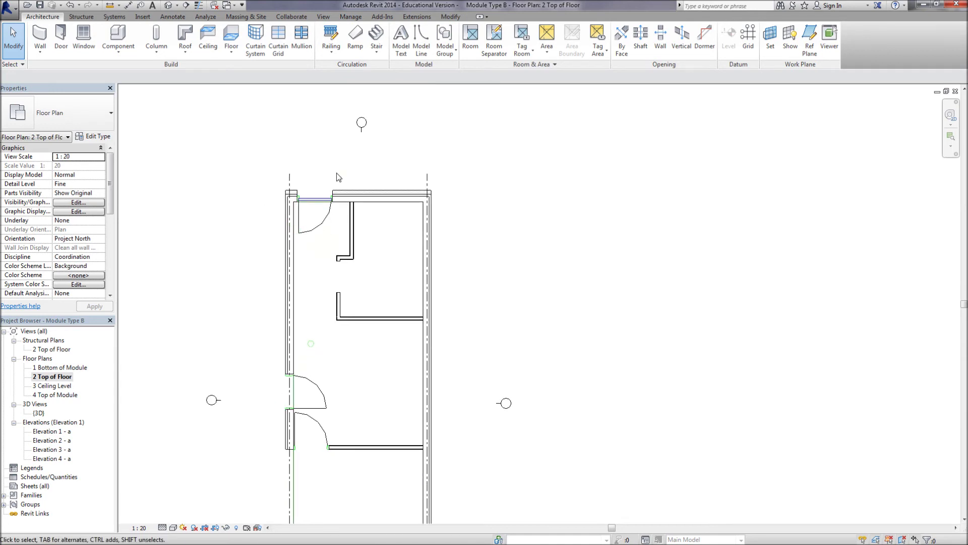
scroll(338, 177, up, 2)
scroll(338, 178, up, 1)
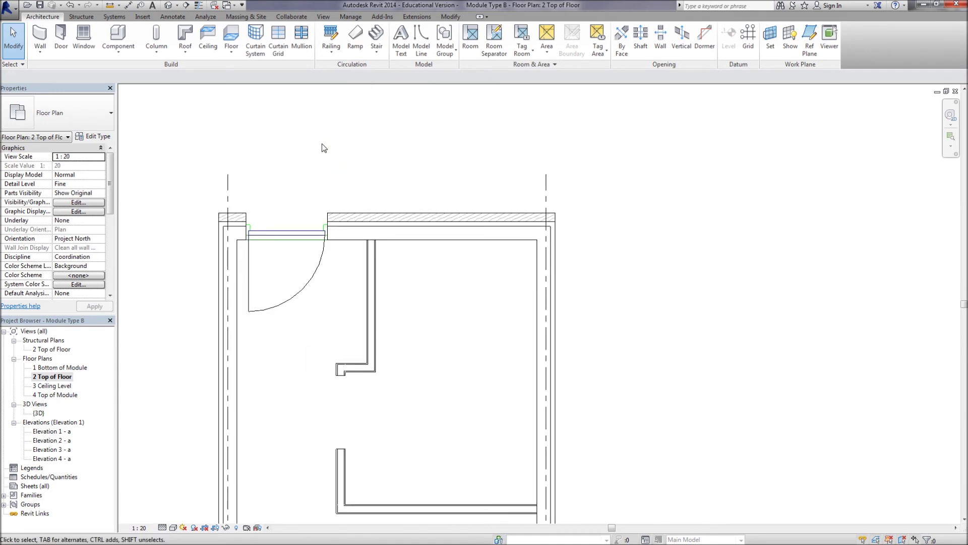
Draw a short horizontal grid line along the north exterior wall, running east from the wall's northeast corner past the module.
click(748, 37)
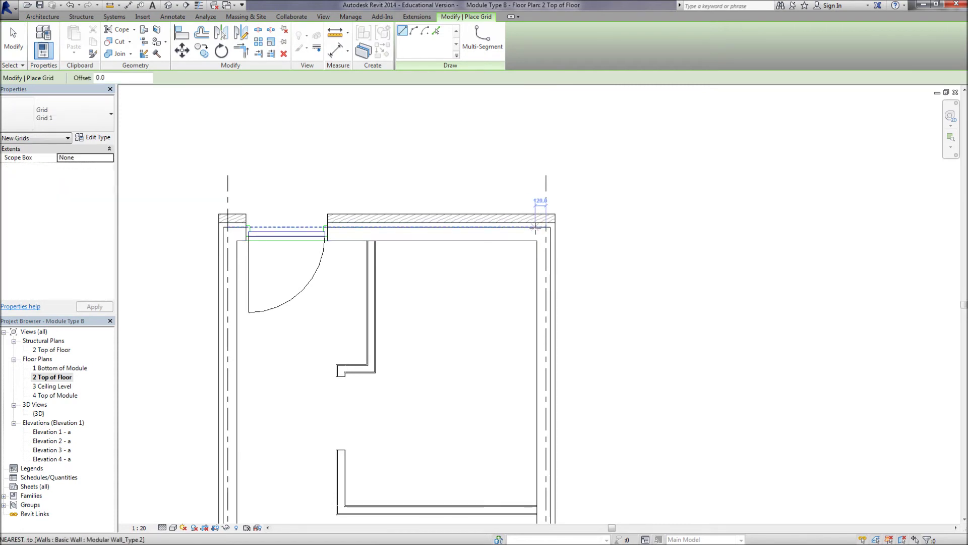
click(537, 228)
click(710, 227)
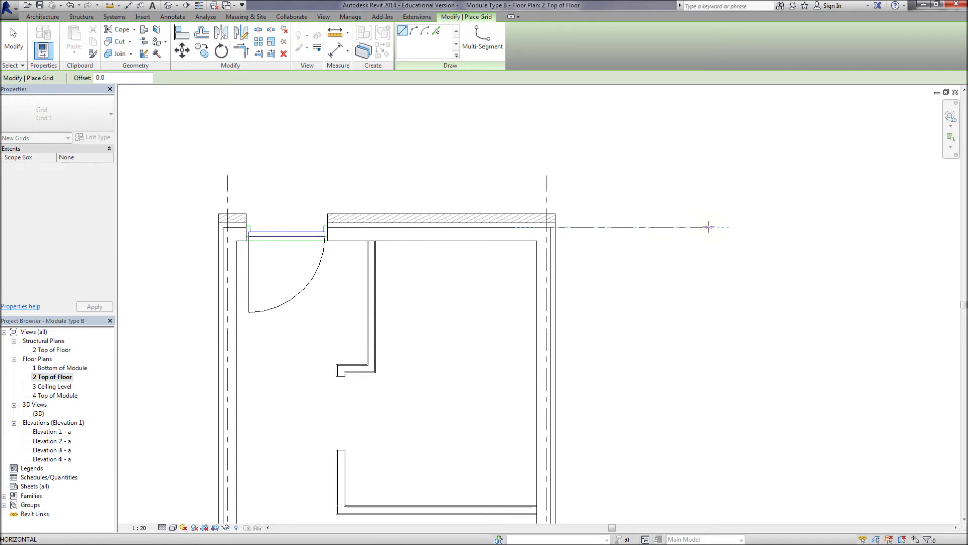
key(Escape)
key(Escape)
Extend the west end of the north wall's grid line until it passes beyond the west wall.
click(549, 226)
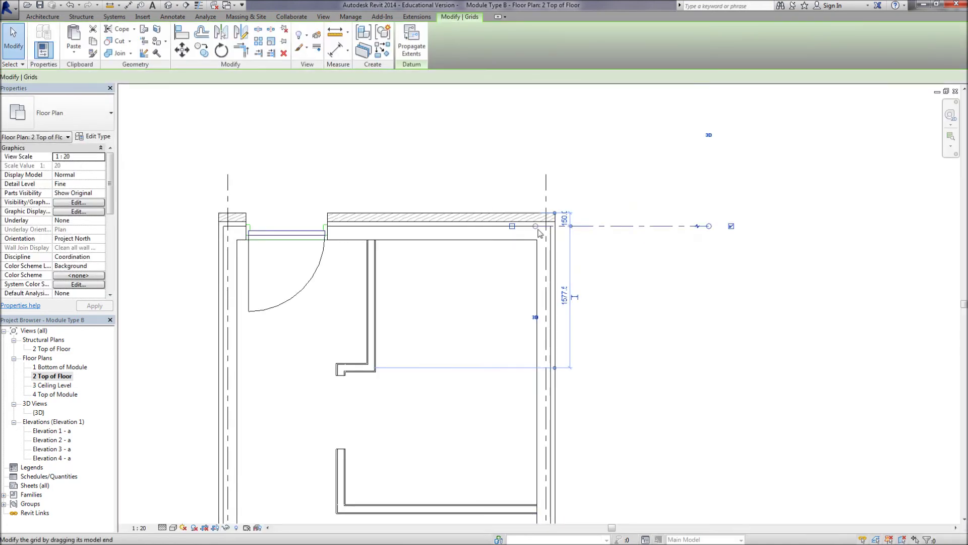
drag(538, 230, 272, 261)
click(642, 288)
scroll(406, 216, up, 2)
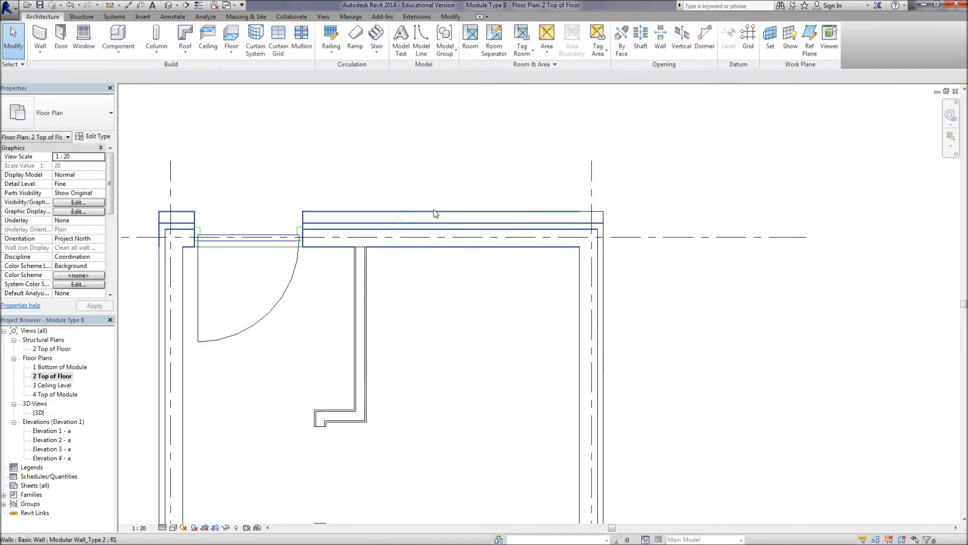
Examine the north wall's grid line and its distances to the adjacent wall faces.
scroll(435, 213, up, 3)
key(d)
key(i)
mouse_move(398, 280)
middle_down()
mouse_move(449, 201)
mouse_move(462, 348)
middle_up()
key(Escape)
scroll(463, 348, up, 5)
click(488, 281)
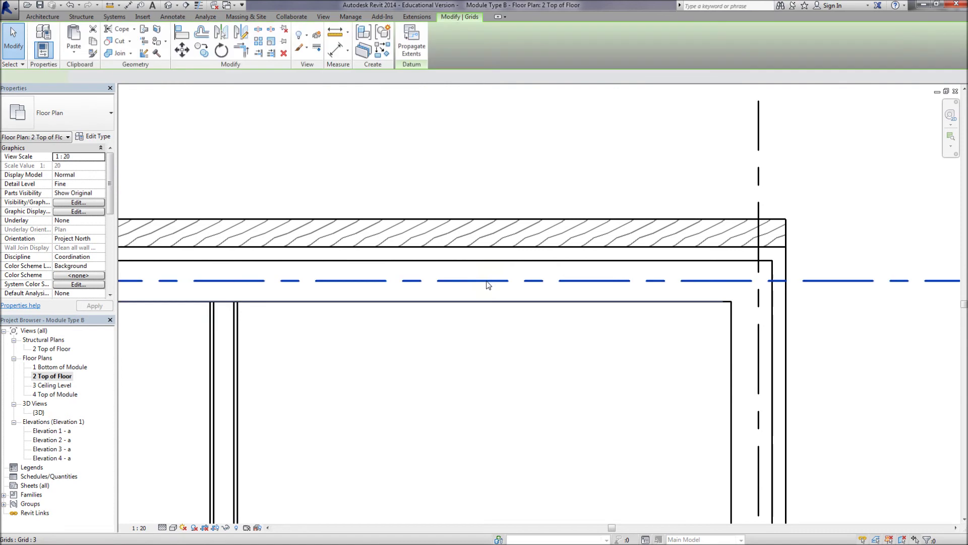
scroll(434, 333, down, 5)
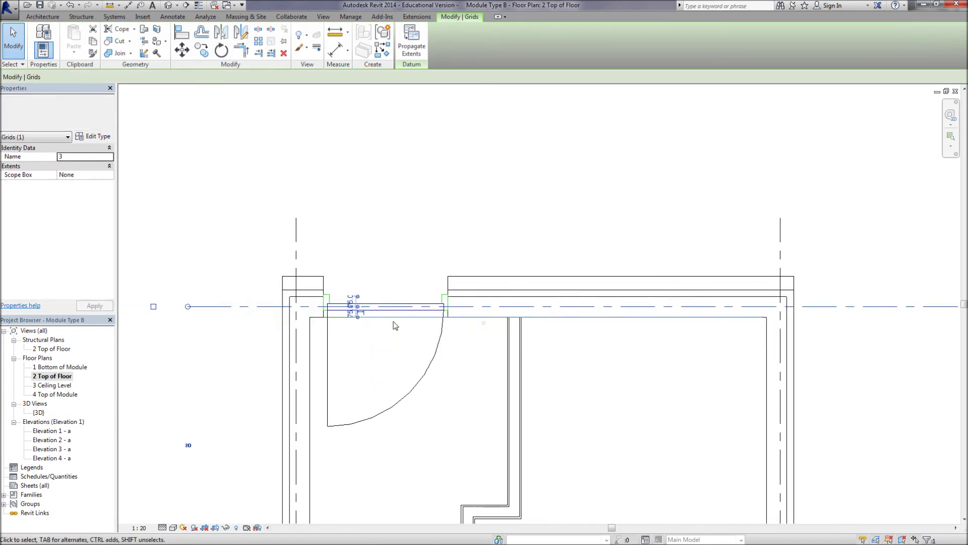
scroll(396, 325, up, 5)
scroll(403, 332, down, 2)
scroll(627, 378, down, 2)
Examine the east wall's grid line and its offset from the wall faces.
mouse_move(627, 379)
middle_down()
mouse_move(229, 122)
mouse_move(486, 368)
mouse_move(444, 179)
middle_up()
scroll(486, 368, down, 2)
click(444, 179)
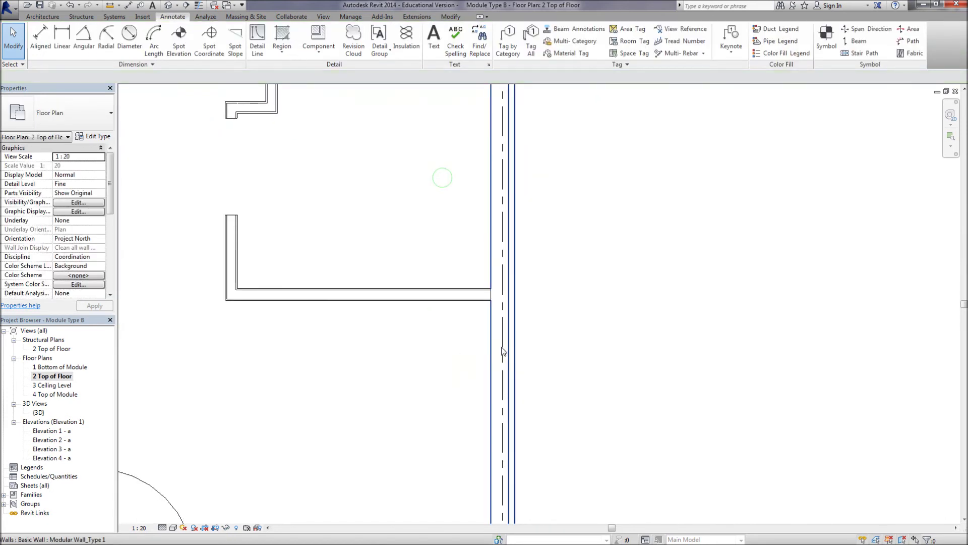
click(514, 389)
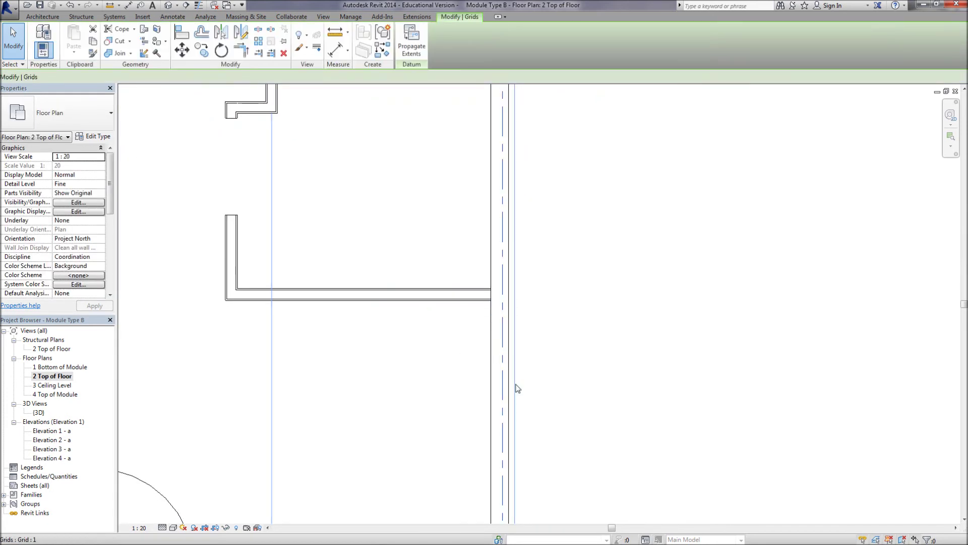
scroll(545, 186, down, 2)
scroll(565, 398, down, 1)
middle_drag(566, 398, 447, 319)
scroll(447, 318, up, 3)
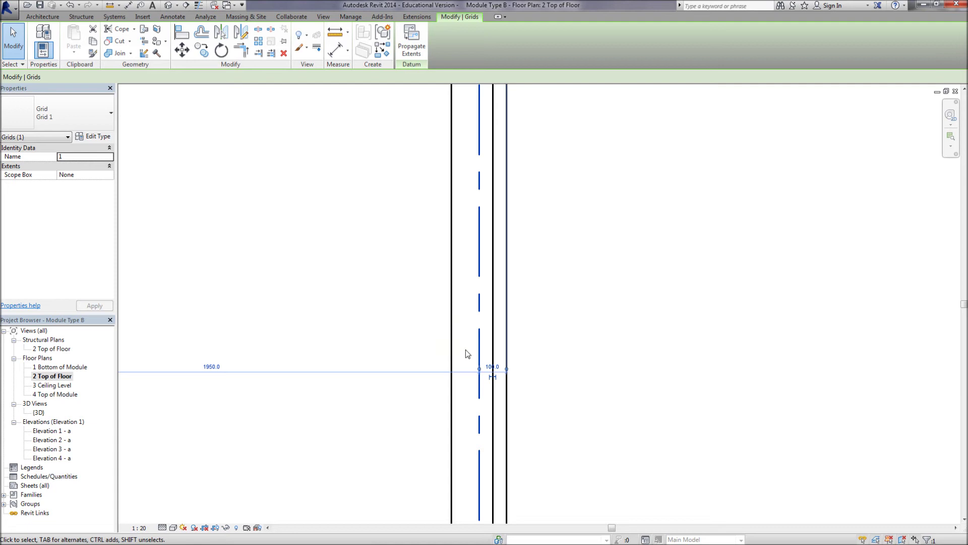
key(Escape)
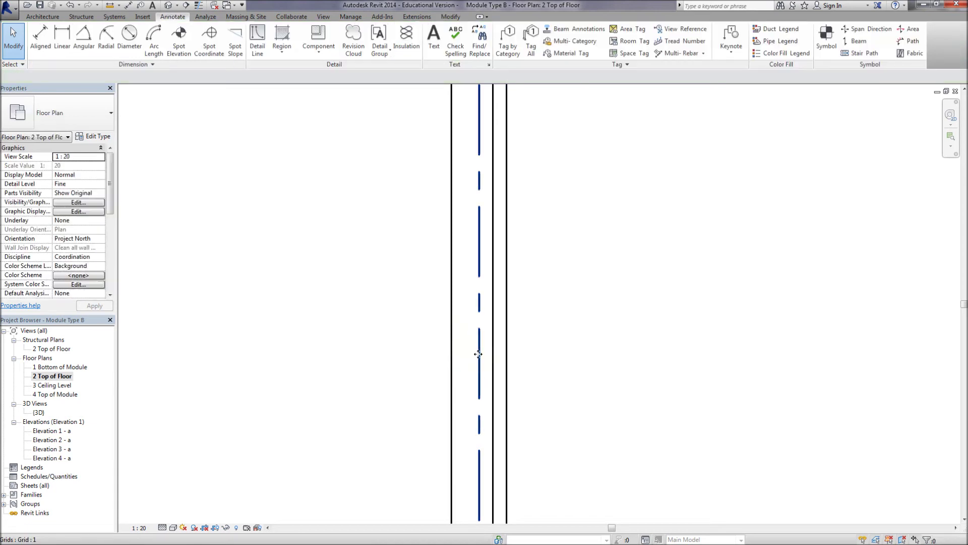
Reference the east grid line's temporary dimension to the wall's intermediate layer line instead of its outer face, and set the distance to 75.
click(478, 355)
key(Escape)
click(480, 358)
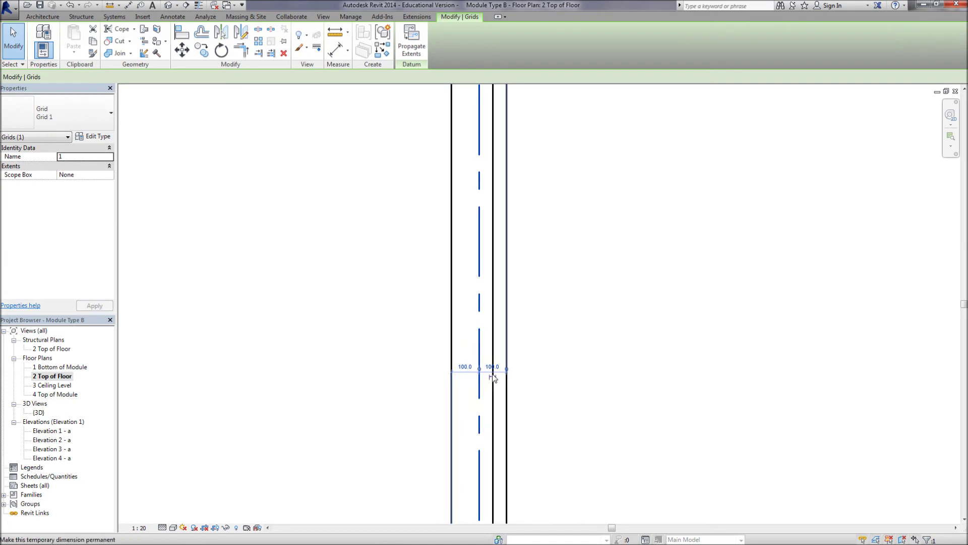
scroll(493, 378, up, 5)
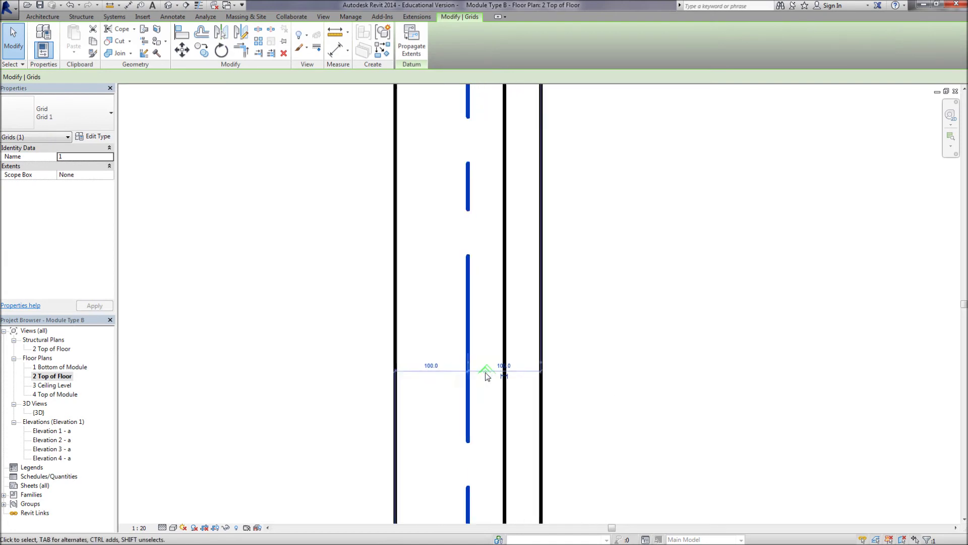
drag(534, 366, 505, 366)
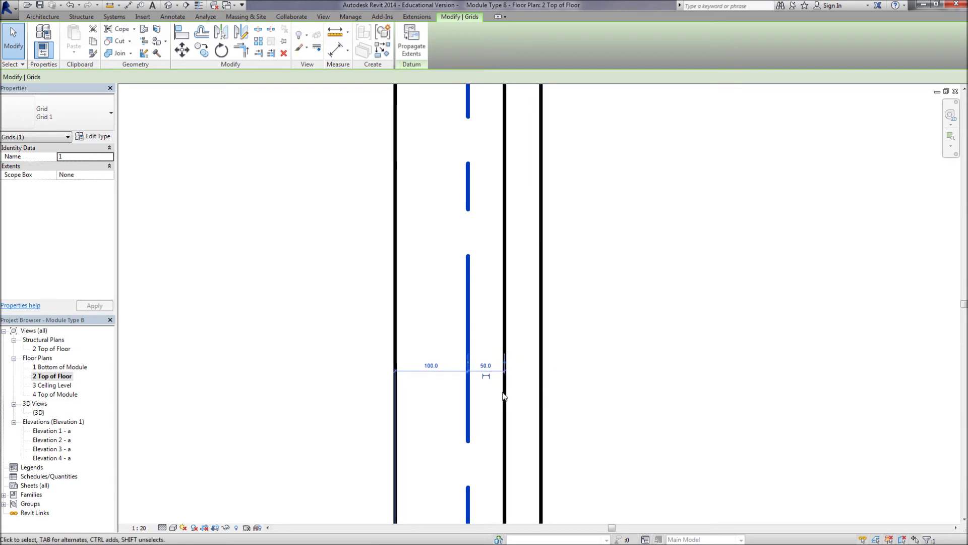
click(486, 369)
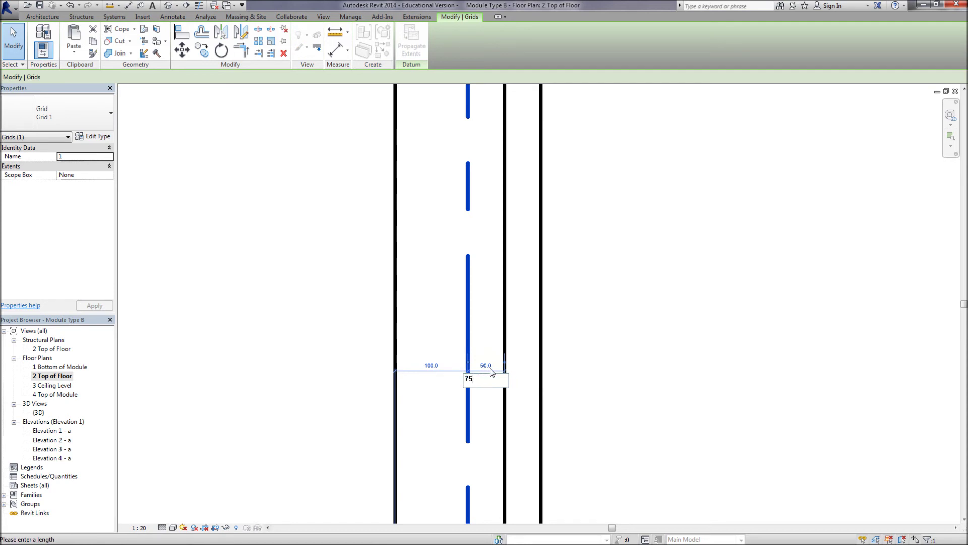
text(75)
key(Return)
click(637, 391)
Mirror a copy of the north grid line onto the south wall about a horizontal axis drawn from the east wall's midpoint.
scroll(612, 391, down, 3)
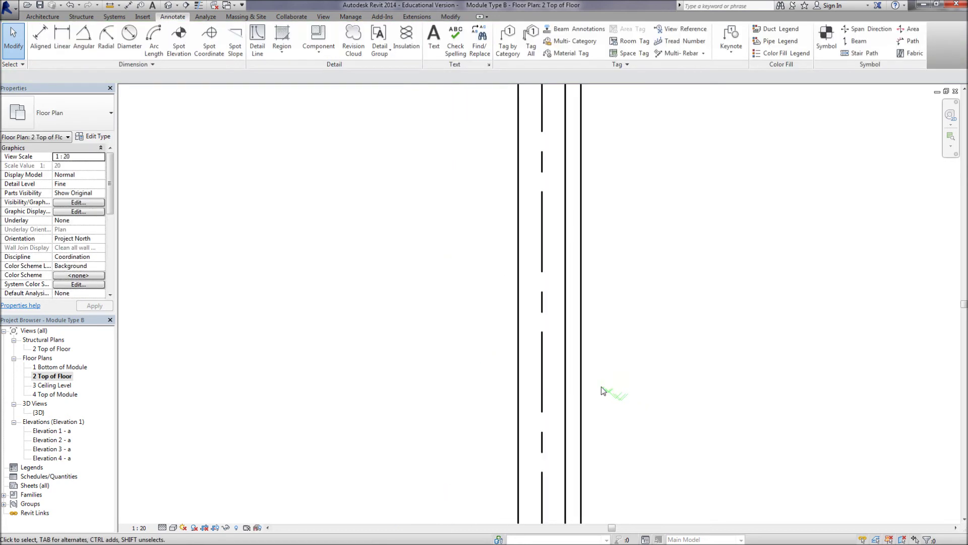
scroll(601, 386, down, 3)
middle_drag(506, 328, 507, 451)
scroll(499, 331, down, 2)
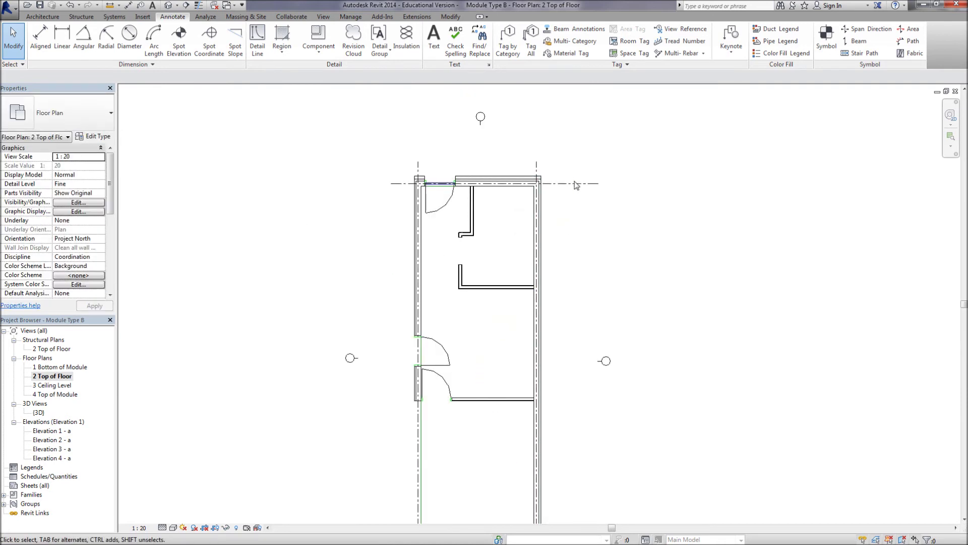
click(577, 184)
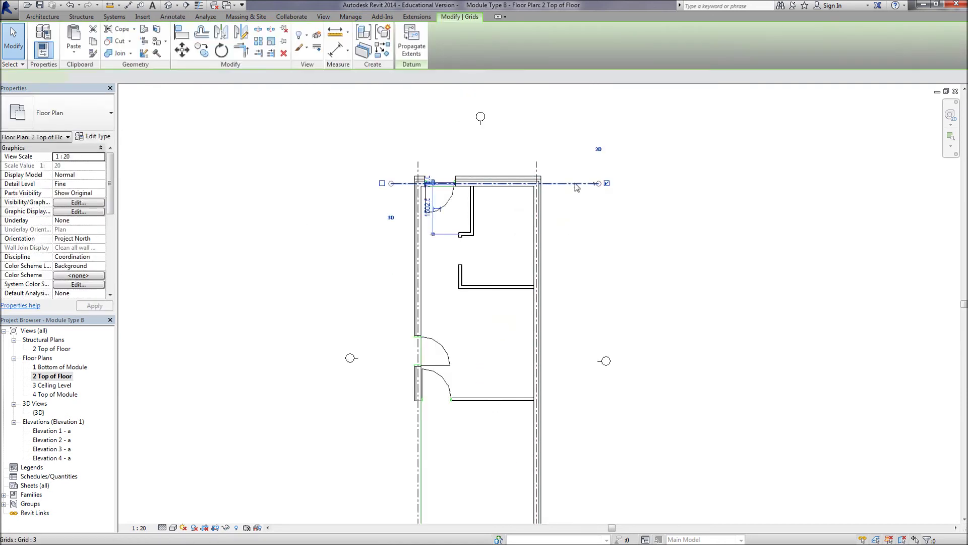
click(239, 35)
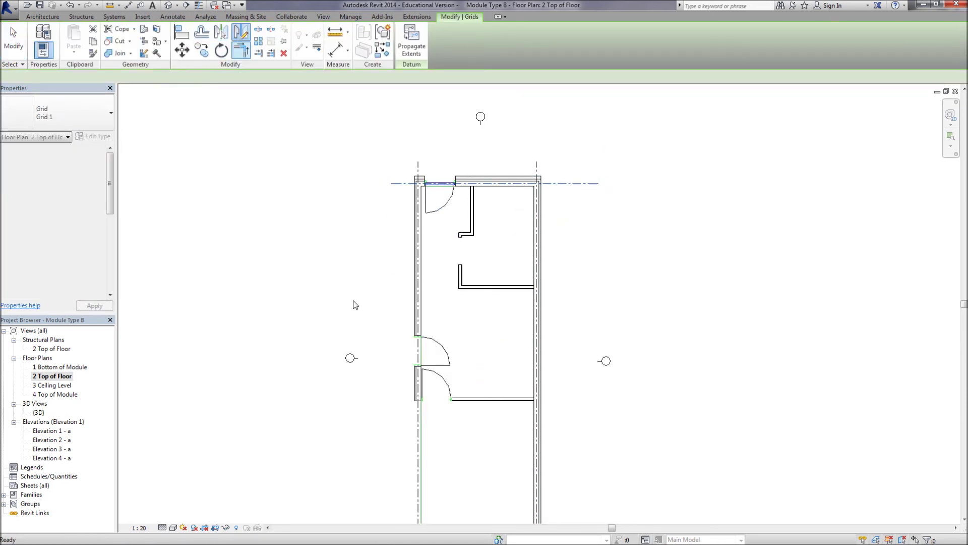
click(533, 378)
click(504, 376)
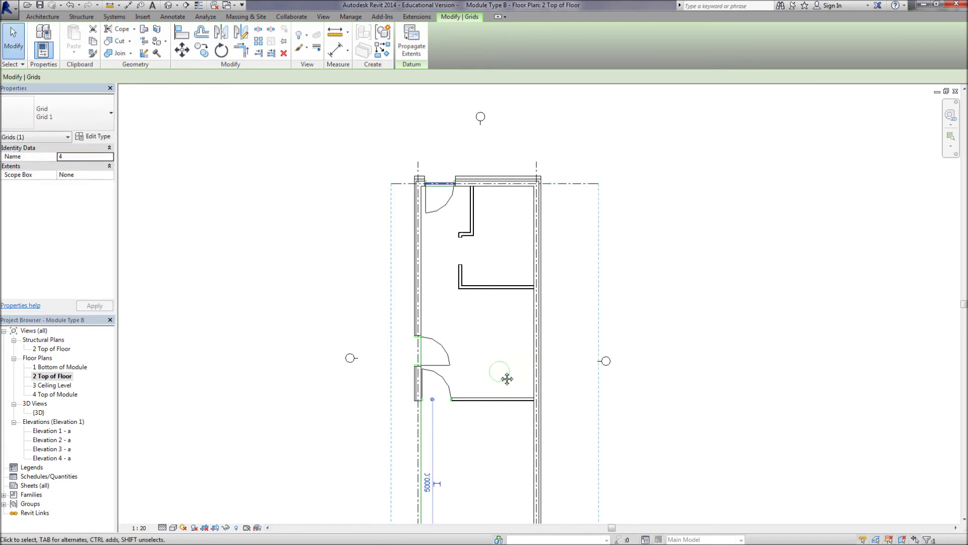
middle_drag(505, 378, 517, 307)
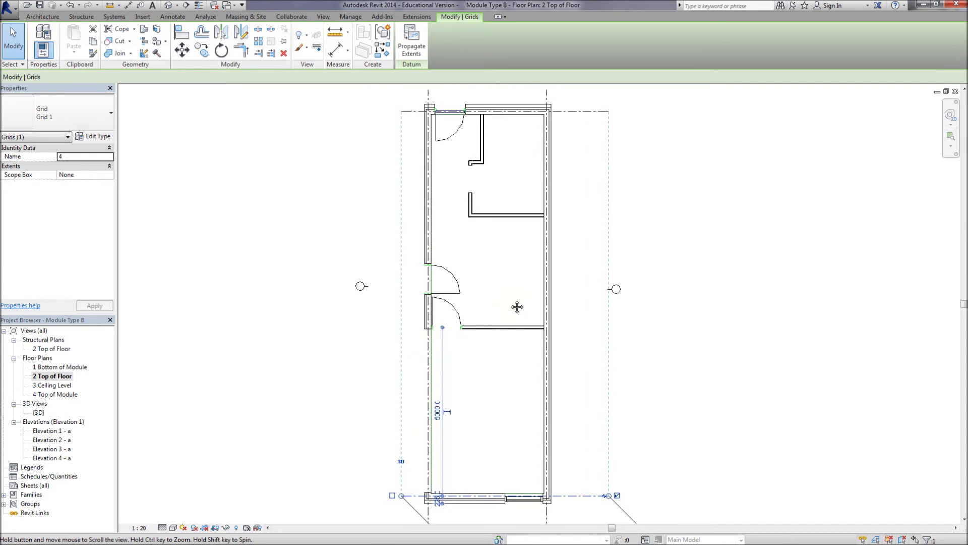
Examine the west wall's grid line and its distances to the inner and outer wall faces.
scroll(426, 321, up, 5)
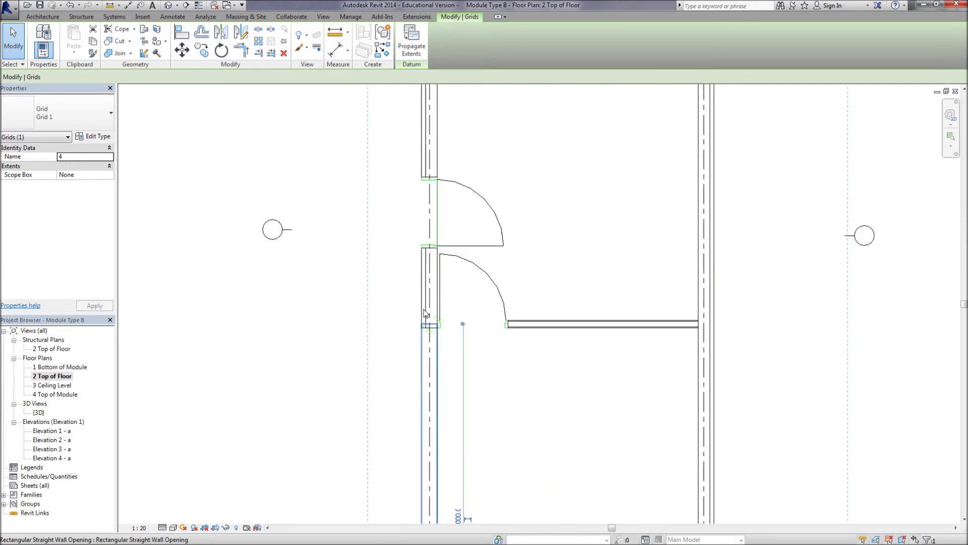
key(Escape)
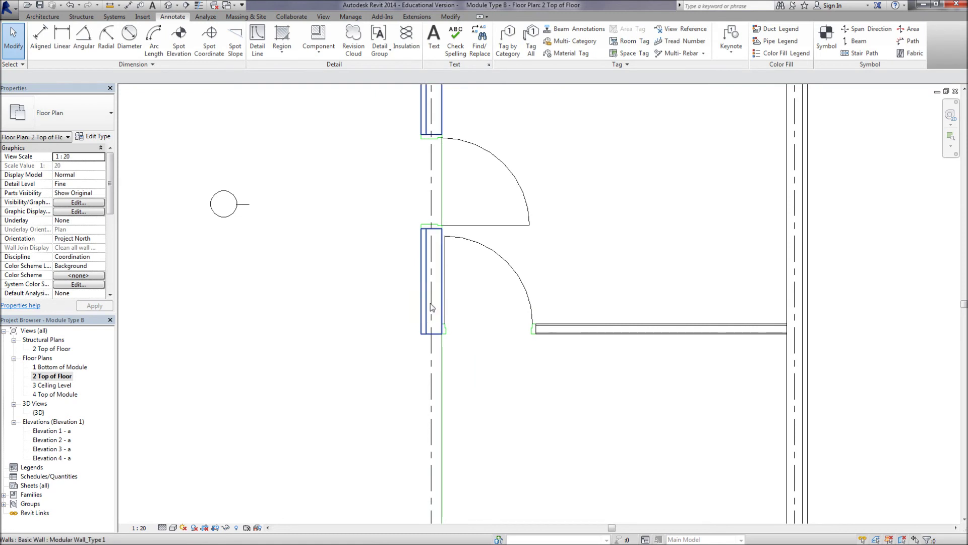
scroll(434, 358, up, 2)
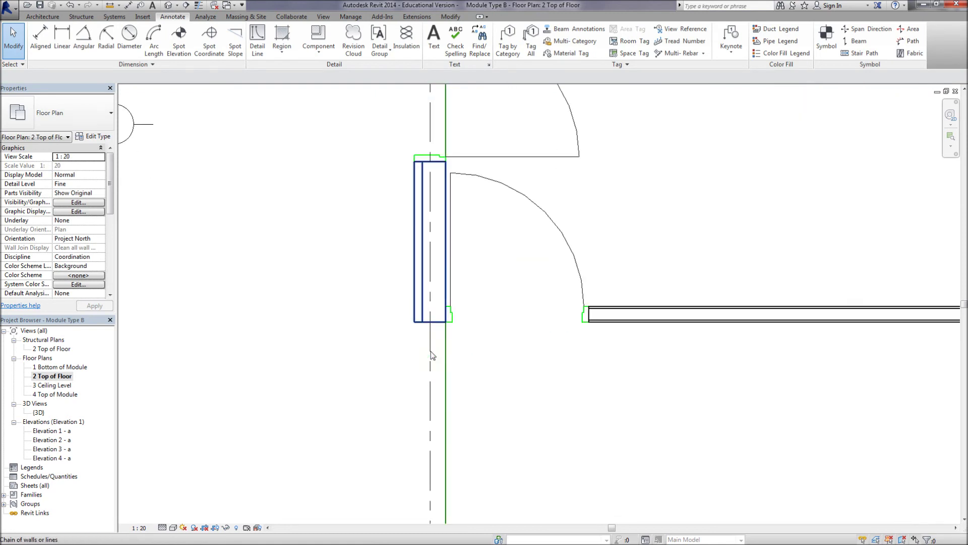
click(432, 354)
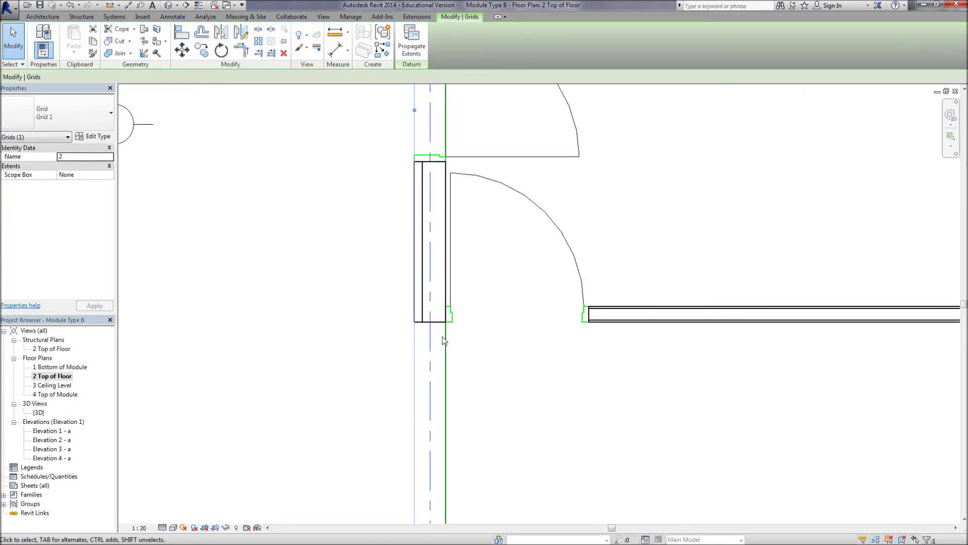
scroll(443, 337, down, 1)
middle_drag(443, 337, 503, 166)
middle_drag(522, 353, 505, 227)
scroll(417, 389, up, 3)
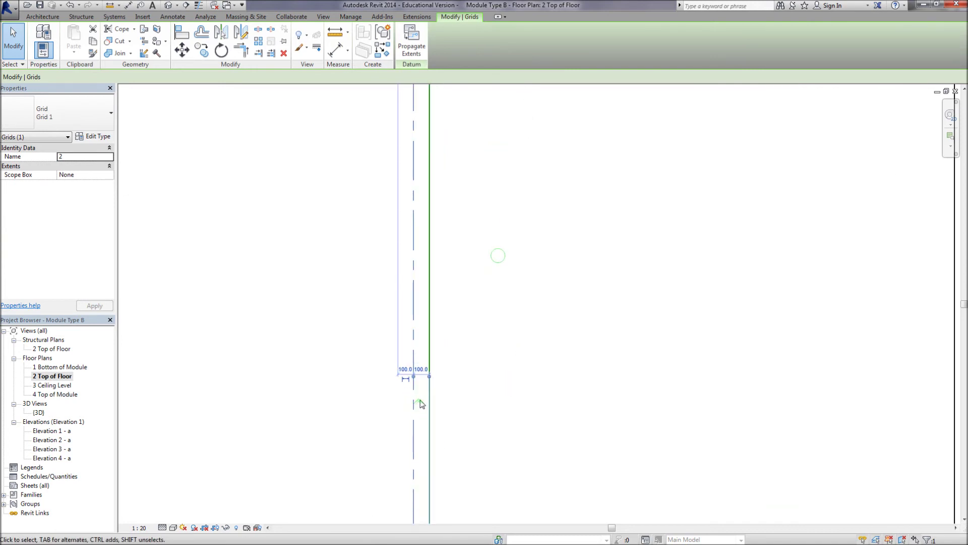
scroll(429, 368, down, 4)
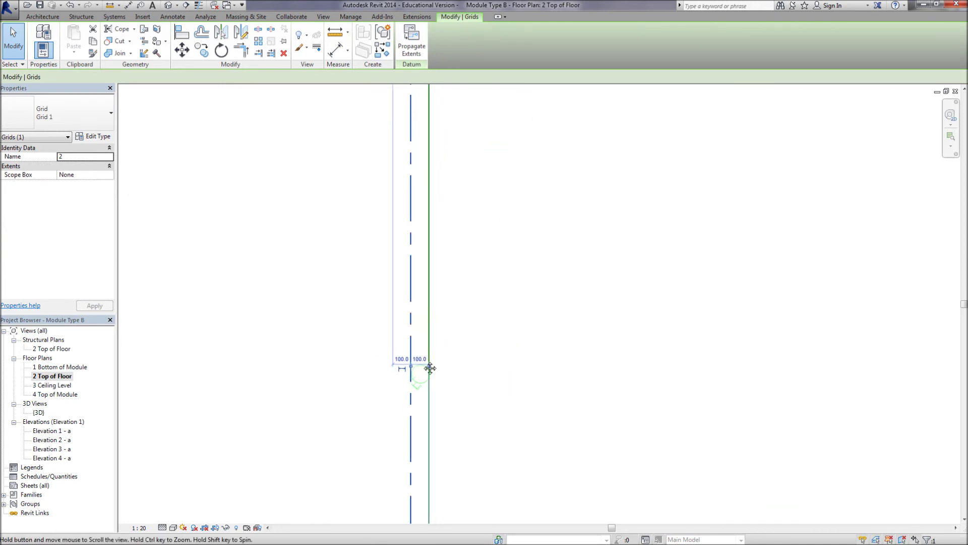
Delete the grid line along the west wall.
click(368, 323)
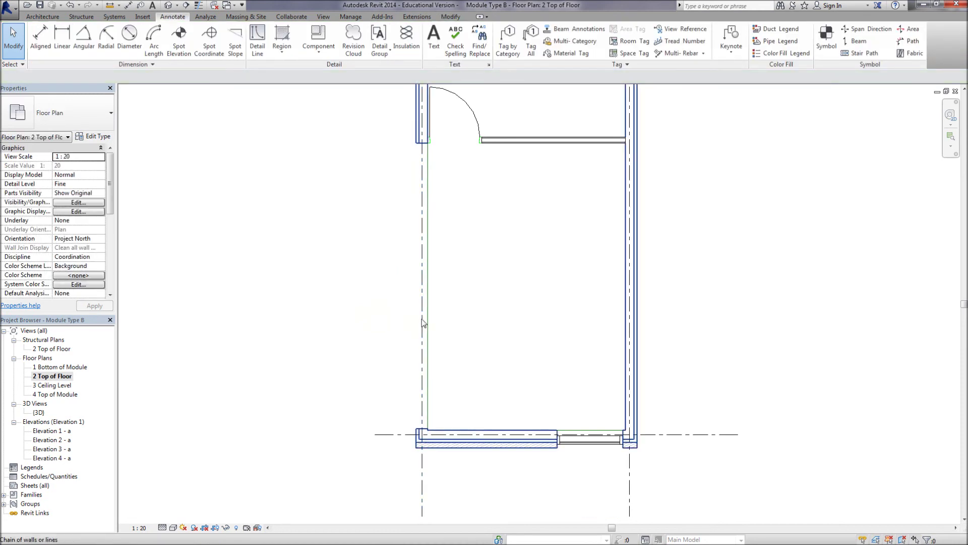
click(421, 326)
click(410, 330)
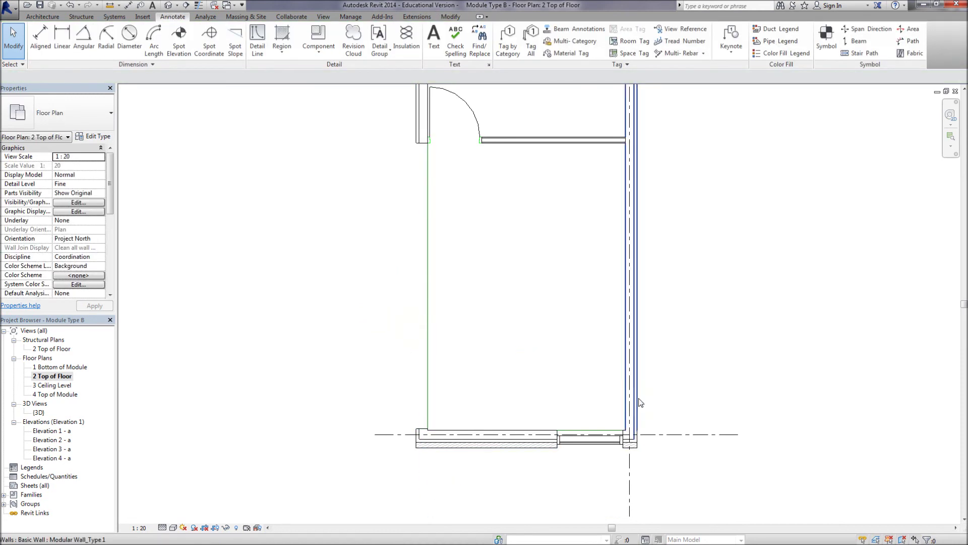
Mirror a copy of the east grid line onto the west wall about a vertical axis drawn from the north wall's midpoint.
click(630, 497)
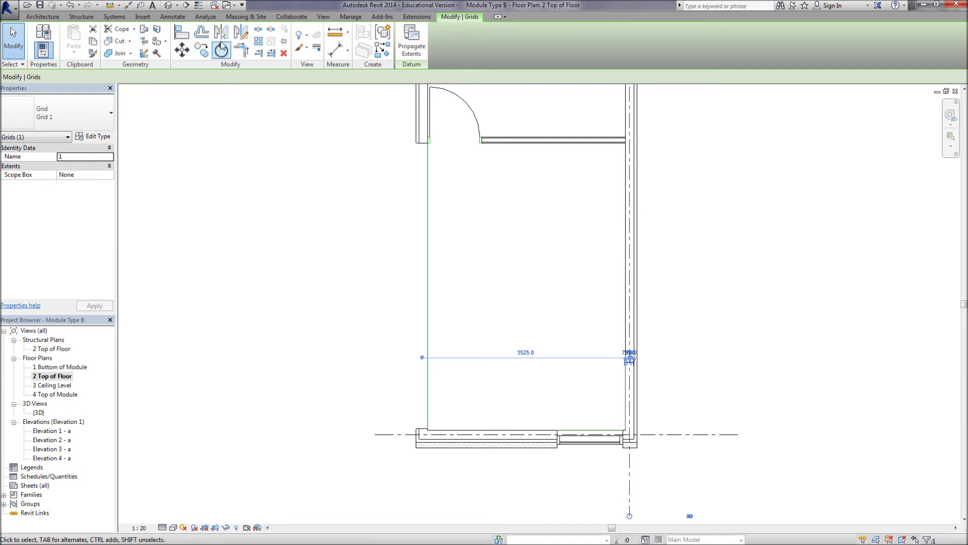
click(240, 31)
scroll(441, 273, down, 3)
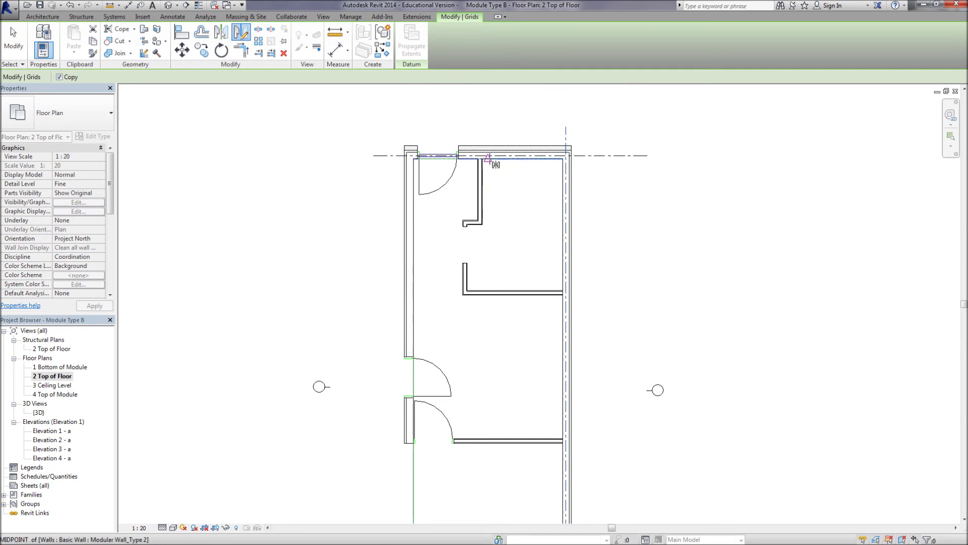
click(488, 159)
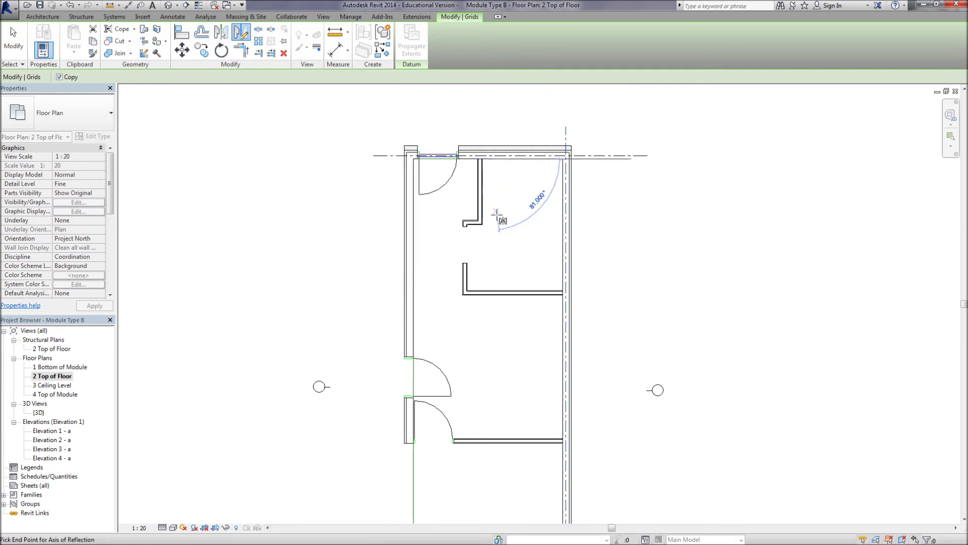
click(487, 246)
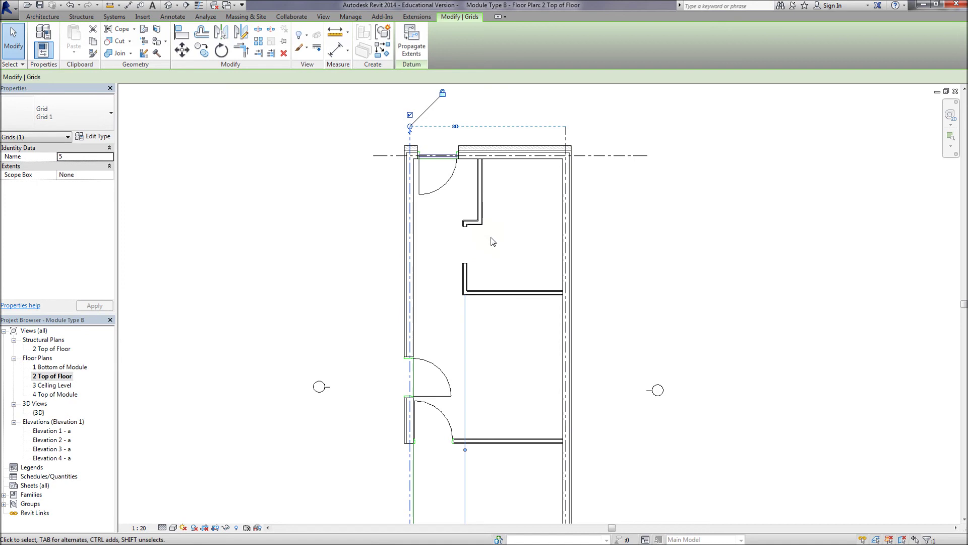
key(Escape)
Copy the south wall's grid line about 3400 mm north into the module.
scroll(514, 242, down, 3)
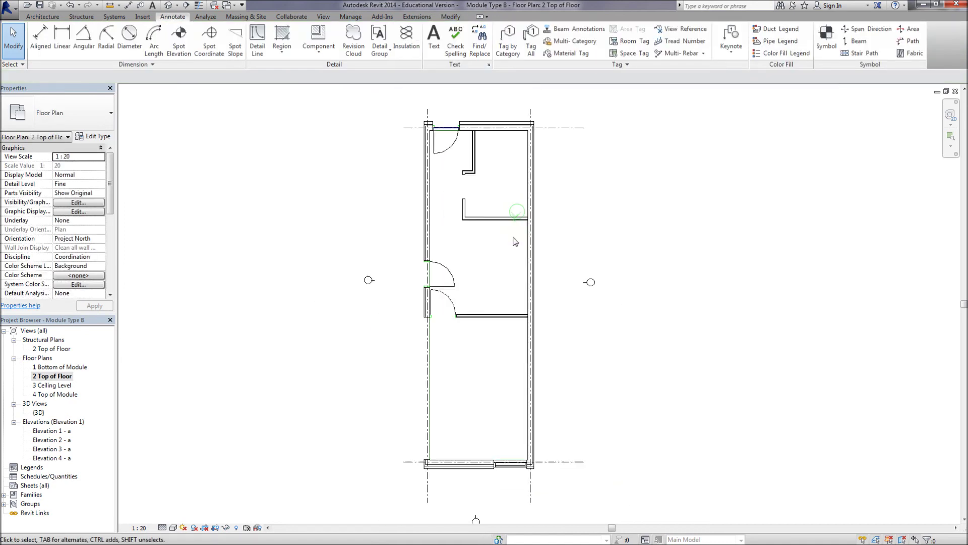
scroll(514, 242, down, 2)
middle_drag(513, 246, 457, 254)
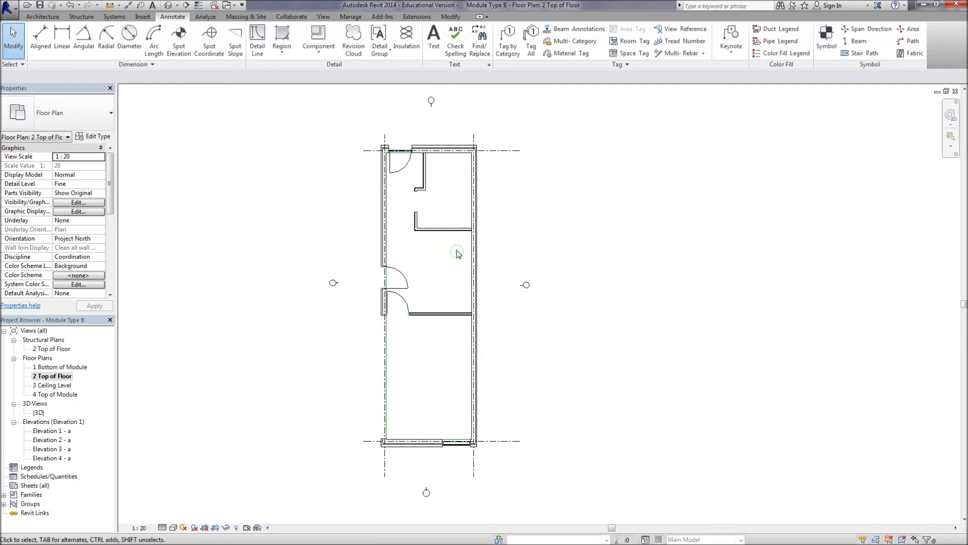
click(506, 448)
click(201, 50)
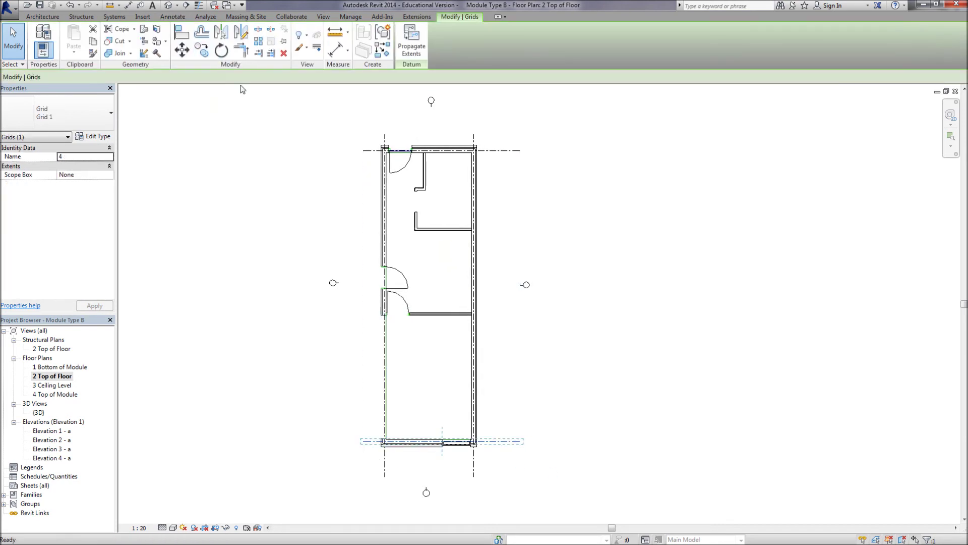
click(520, 442)
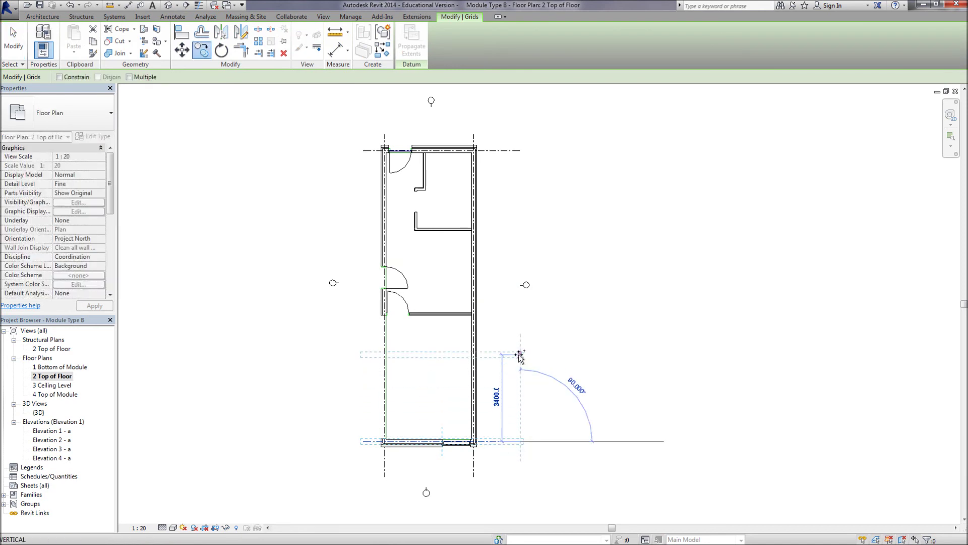
click(520, 354)
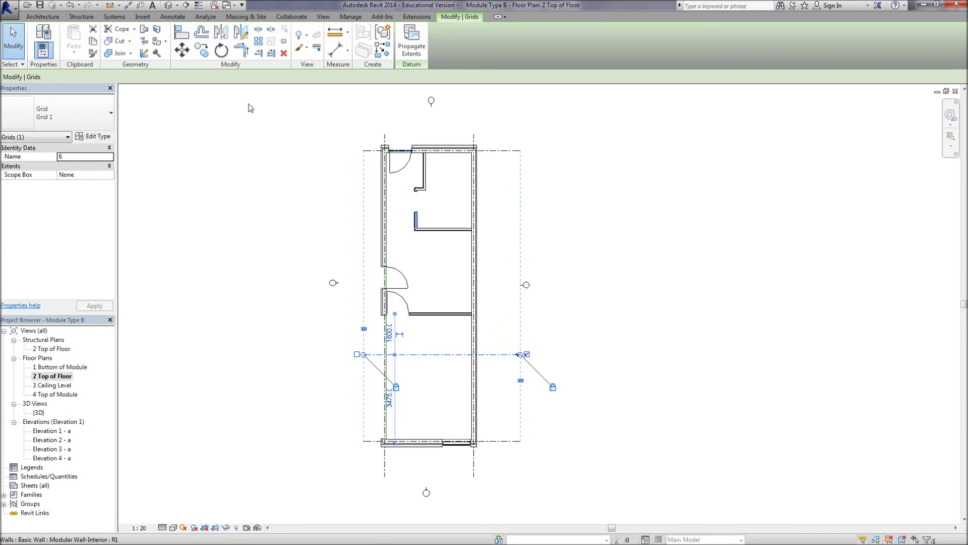
Copy the new intermediate grid line north twice in multiple mode, about 2900 mm and 2800 mm apart, and save the project.
click(198, 53)
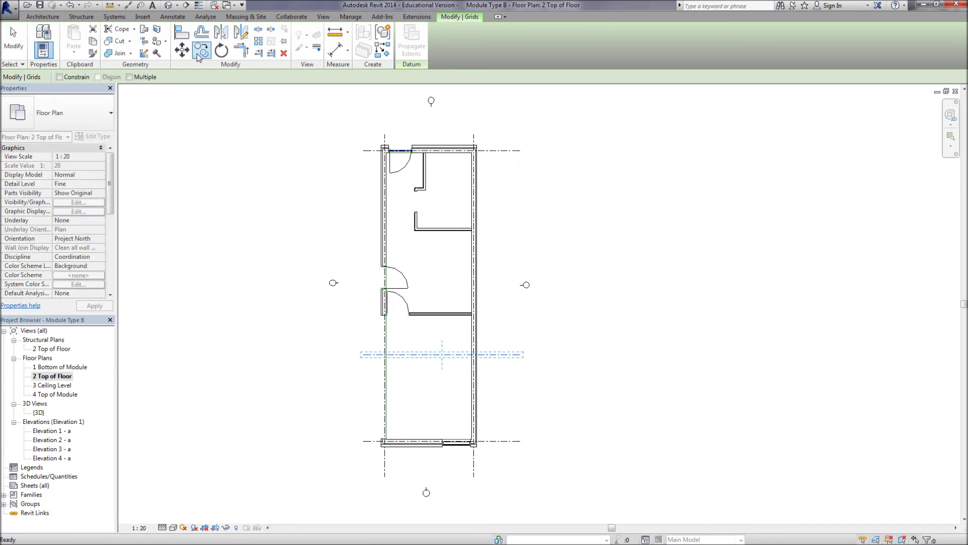
click(129, 78)
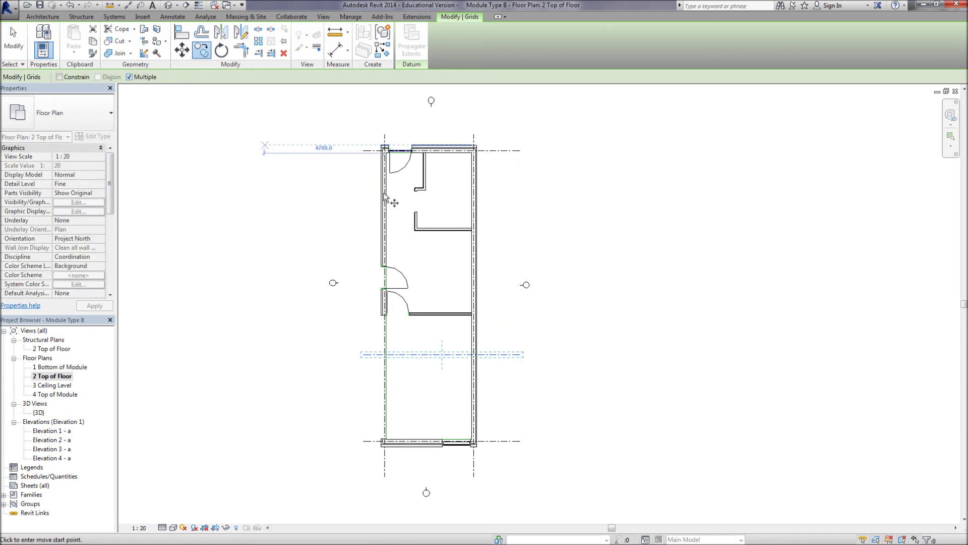
click(505, 355)
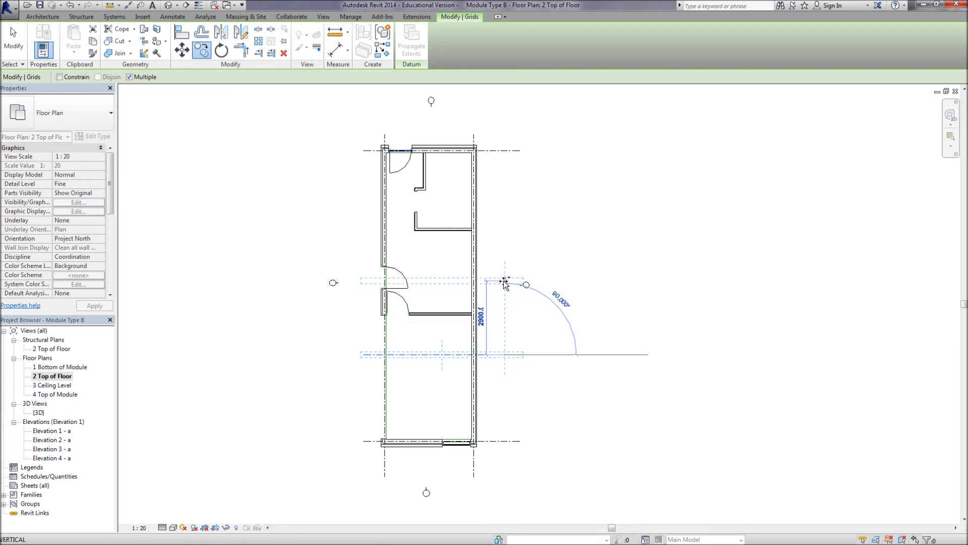
click(505, 281)
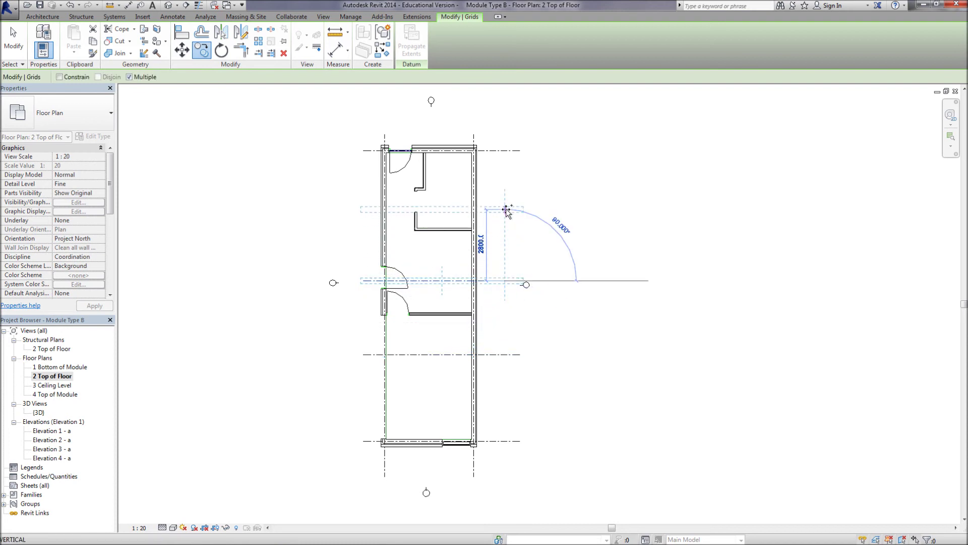
click(506, 209)
key(Escape)
key(Escape)
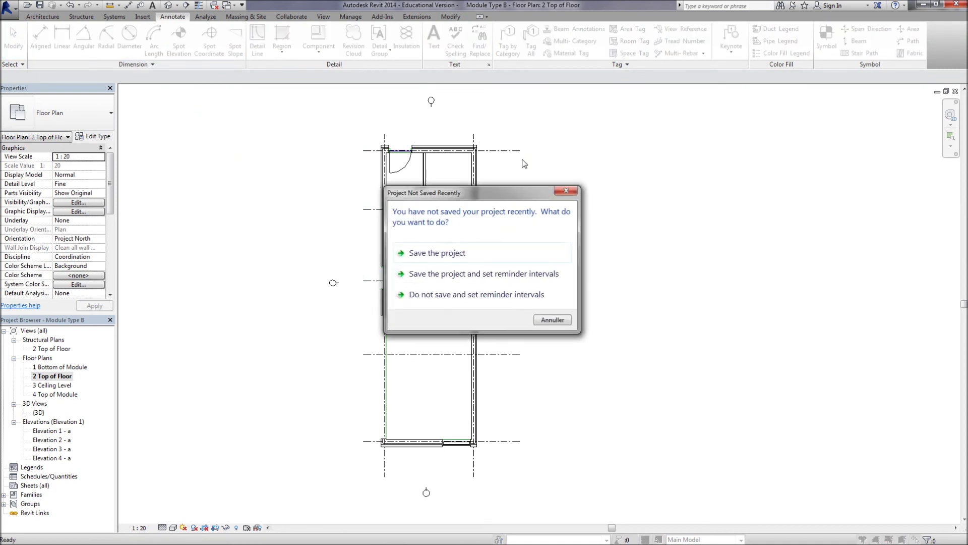
click(470, 255)
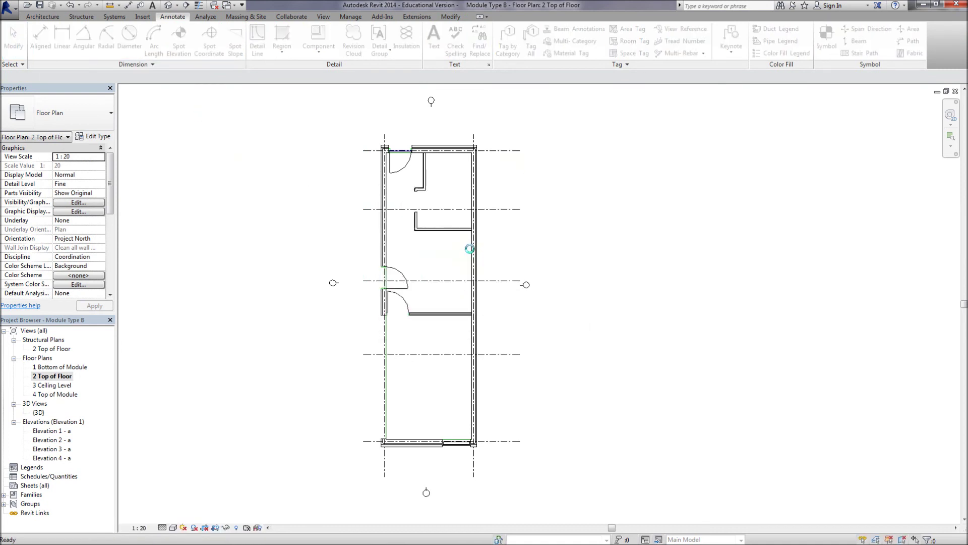
Place a continuous aligned dimension string across all five east-west grid lines, just outside the east wall.
key(d)
key(i)
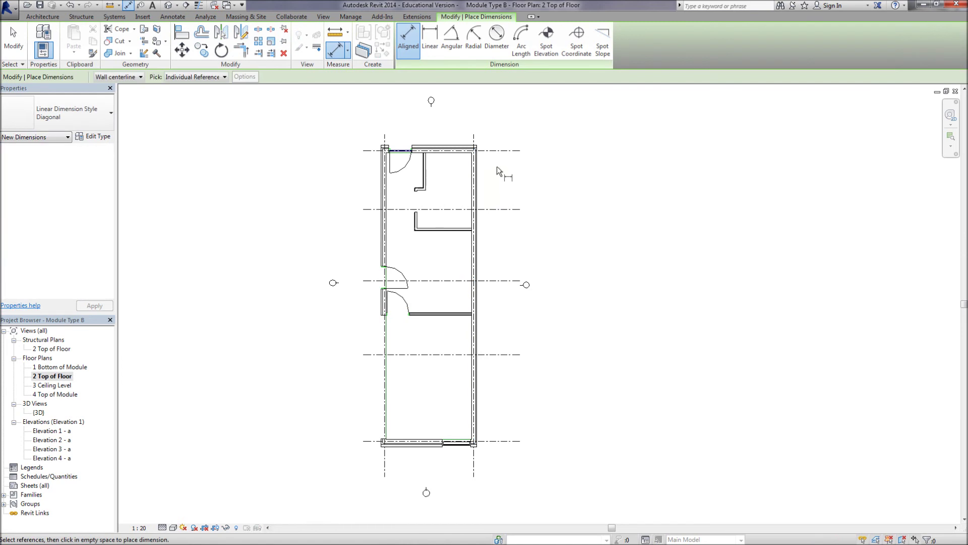
click(500, 150)
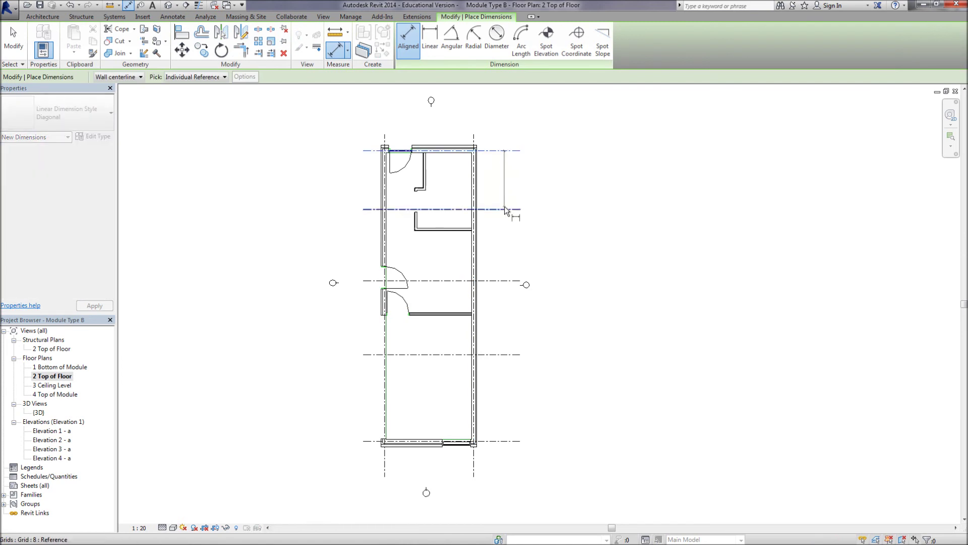
click(505, 209)
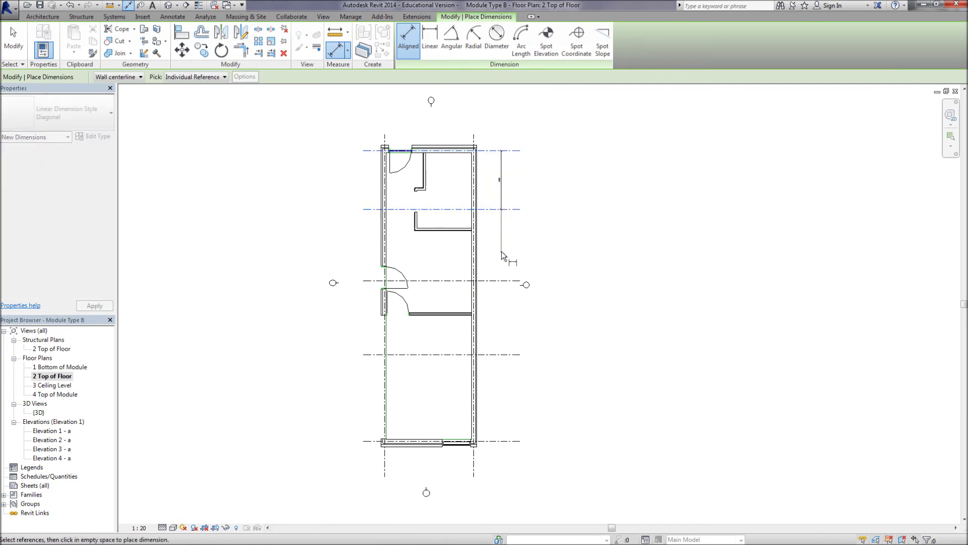
click(501, 281)
click(502, 355)
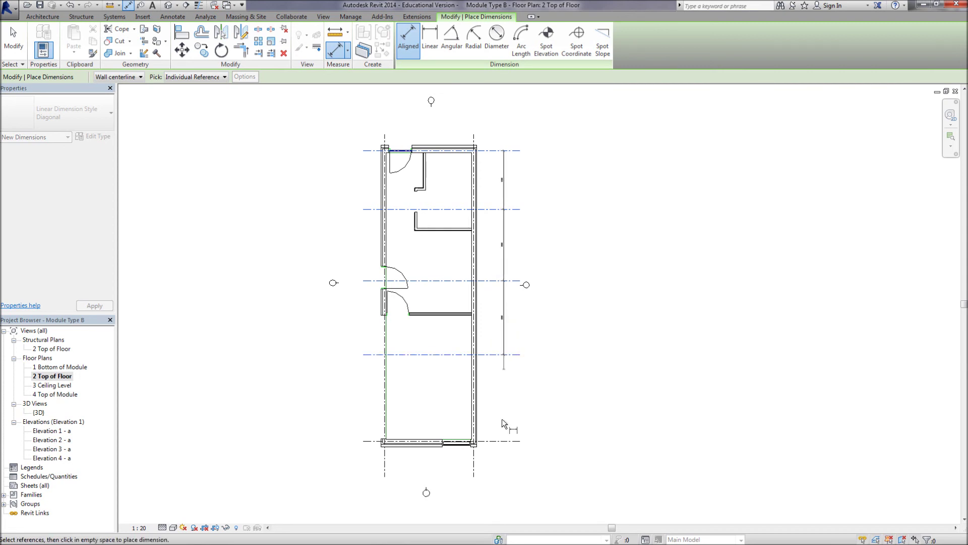
click(500, 442)
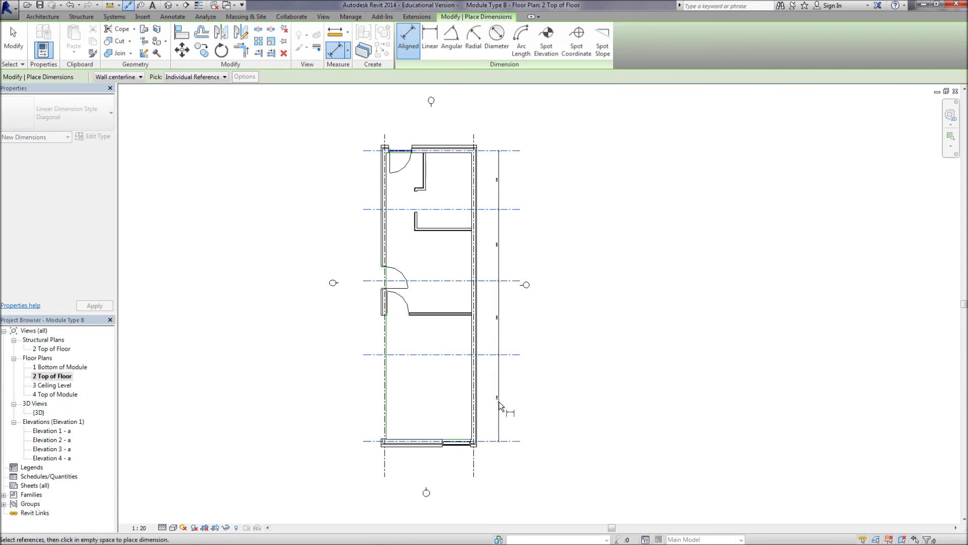
click(504, 401)
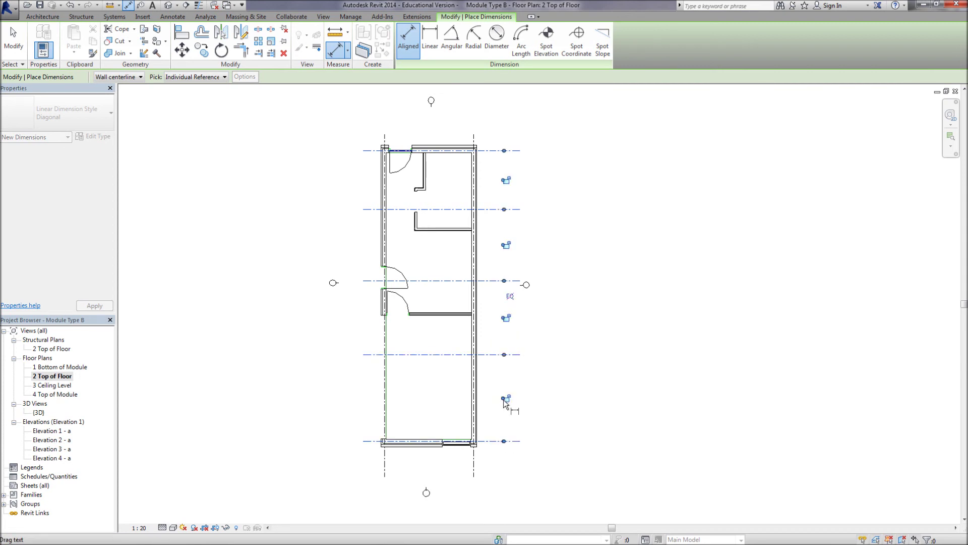
Apply the equality constraint to the dimension string so the five east-west grid lines are evenly spaced.
click(510, 296)
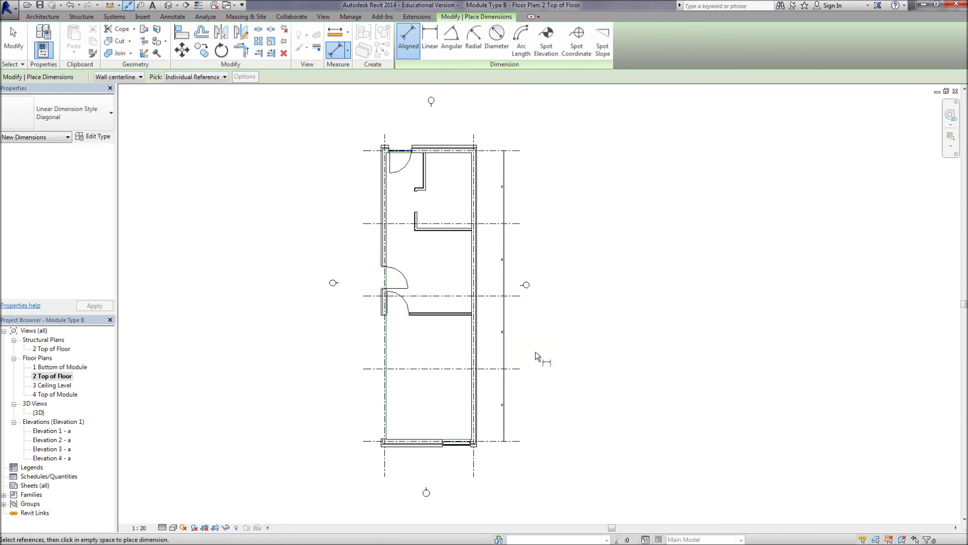
scroll(504, 343, up, 2)
scroll(509, 340, up, 3)
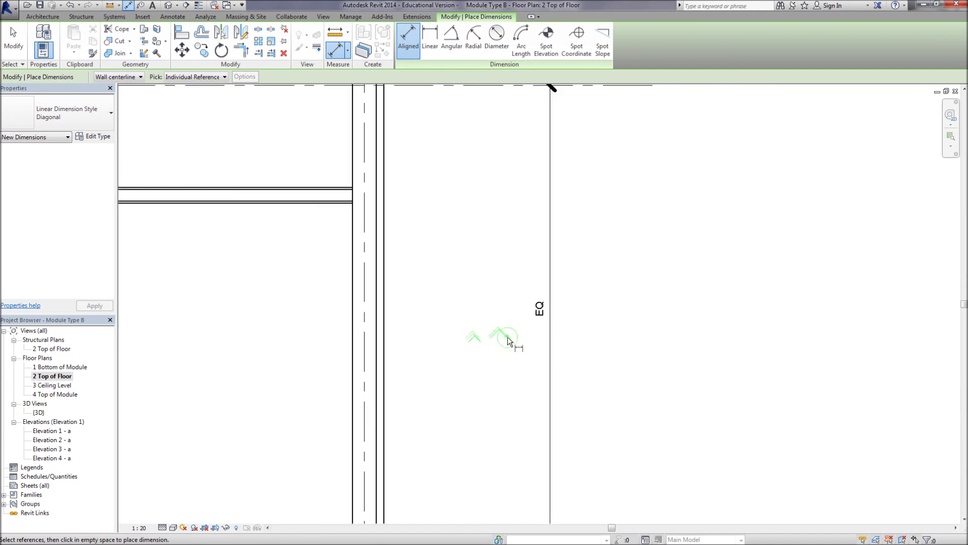
scroll(494, 357, down, 1)
scroll(488, 356, down, 3)
scroll(487, 388, up, 1)
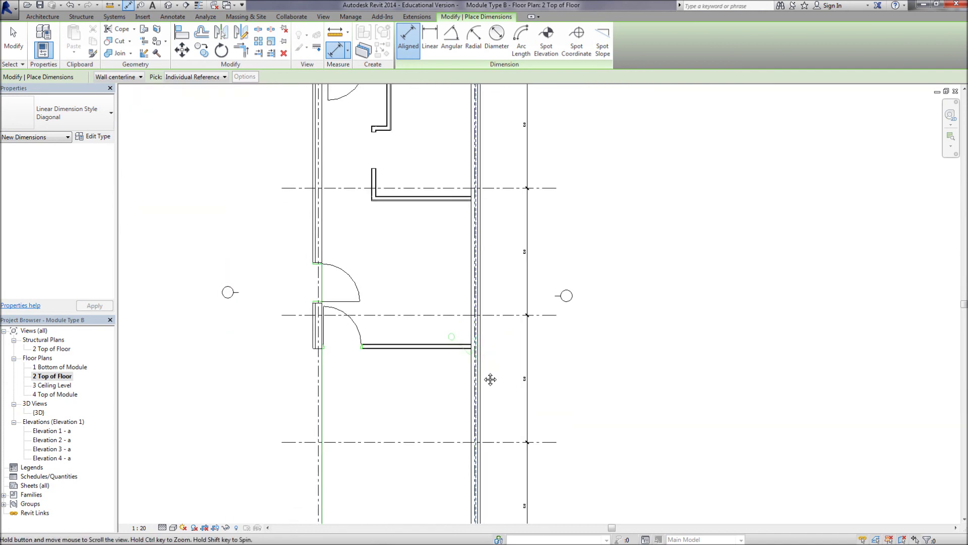
key(Escape)
Dimension the distance between the west and east grid lines with an aligned dimension below the south wall.
middle_drag(555, 376, 546, 437)
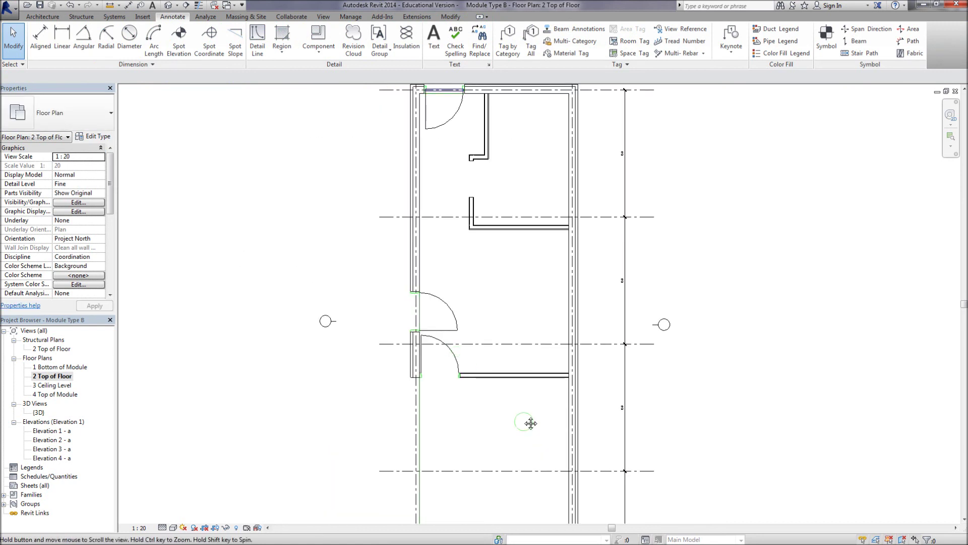
middle_drag(529, 424, 521, 309)
middle_drag(525, 447, 520, 309)
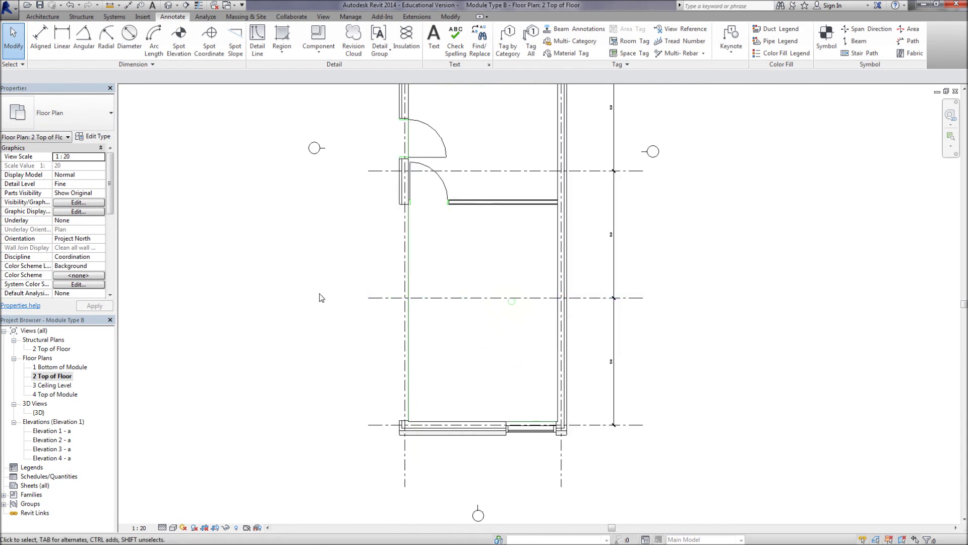
click(40, 38)
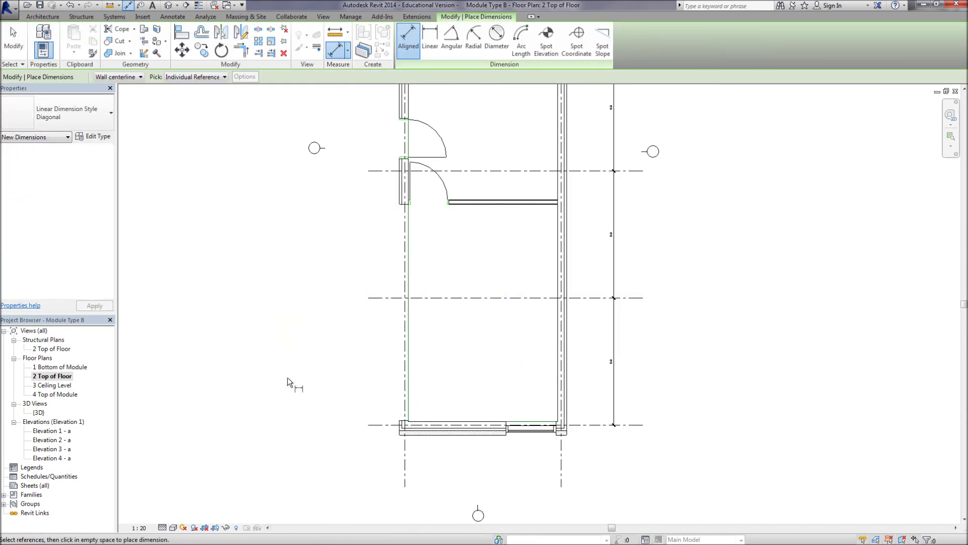
click(405, 471)
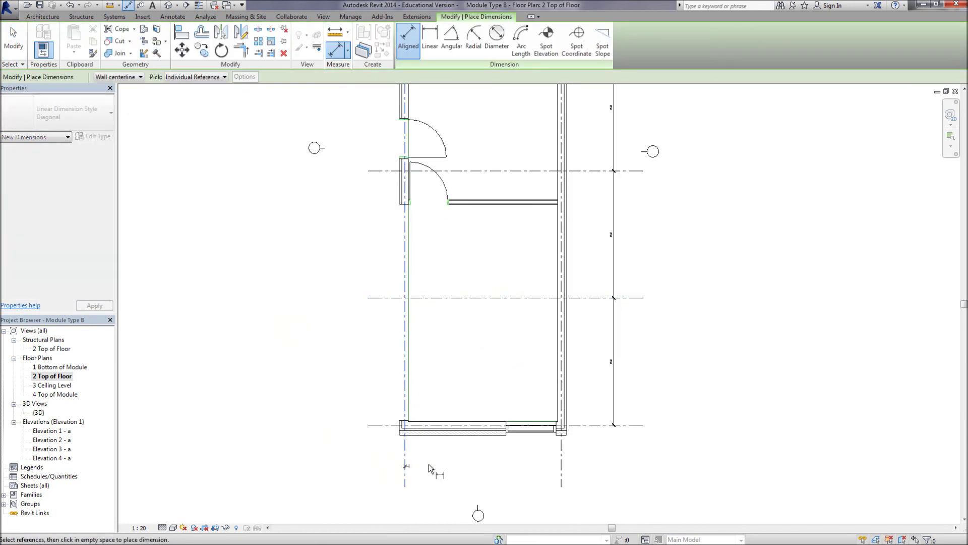
click(552, 468)
click(531, 473)
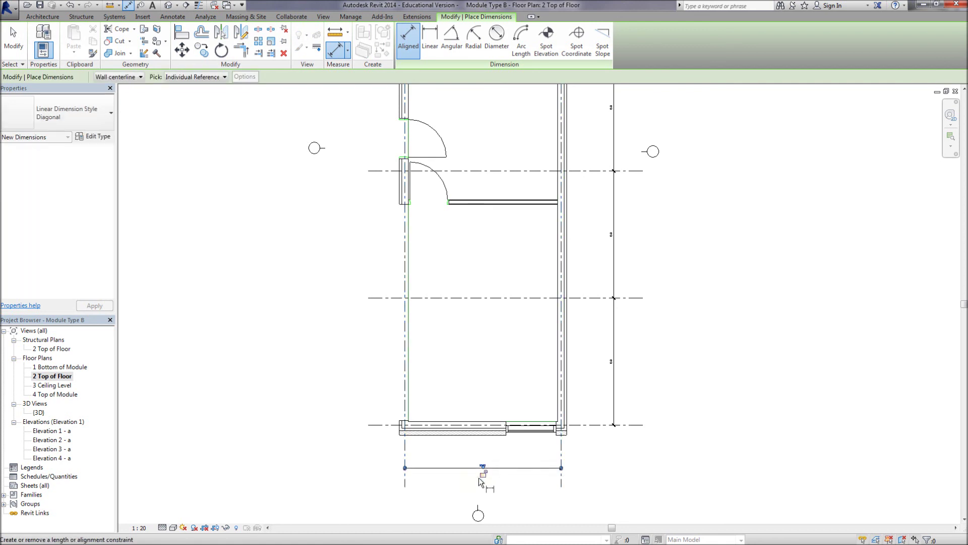
scroll(485, 480, up, 4)
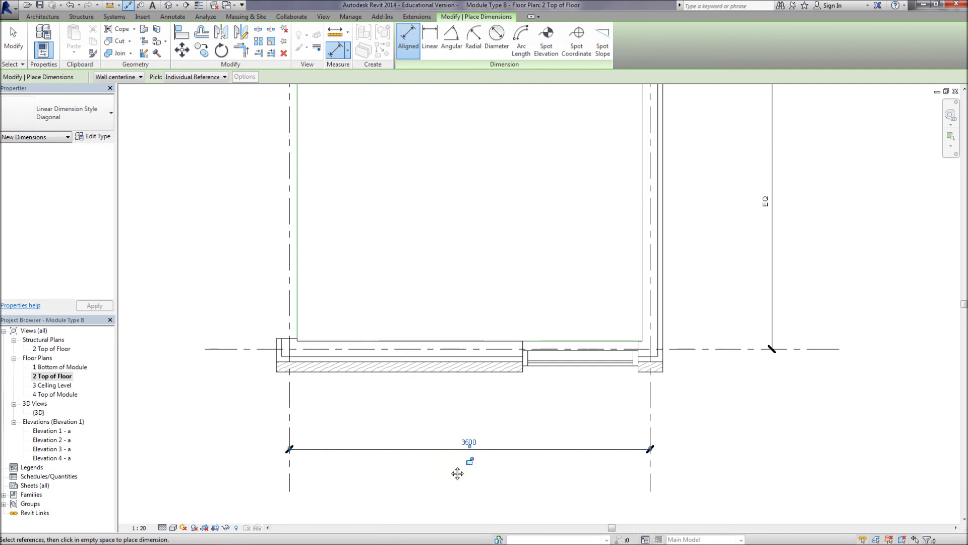
key(Escape)
key(Escape)
Copy the west grid line outward to the outer face of the west wall.
click(289, 215)
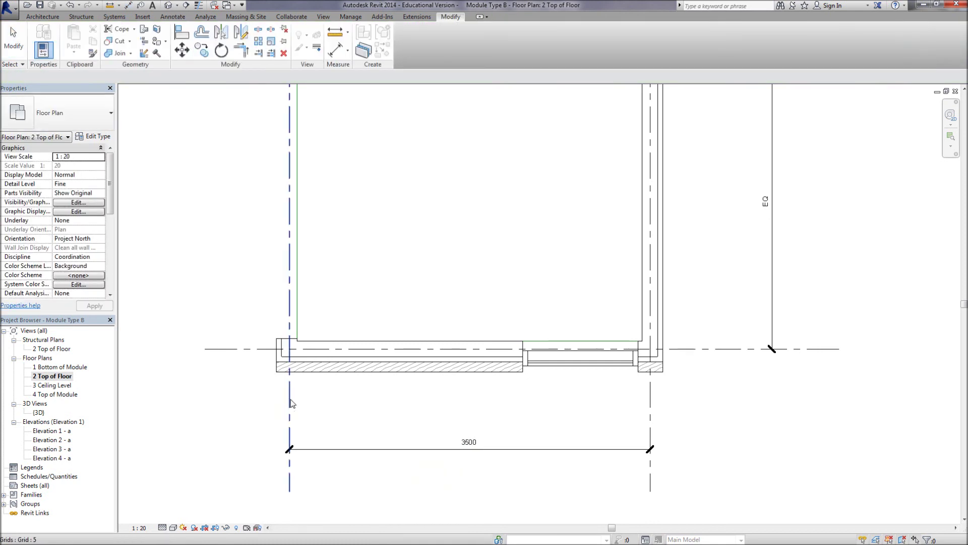
click(202, 51)
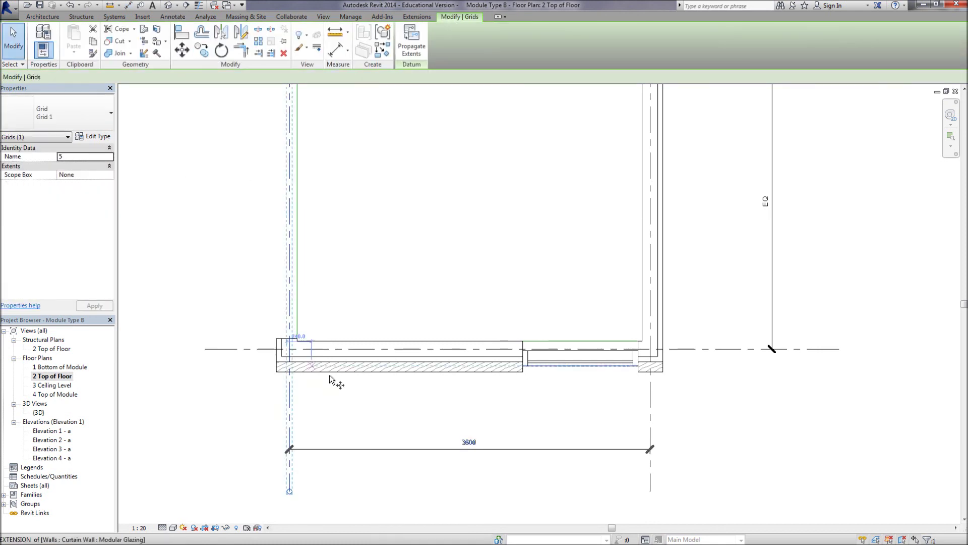
click(290, 492)
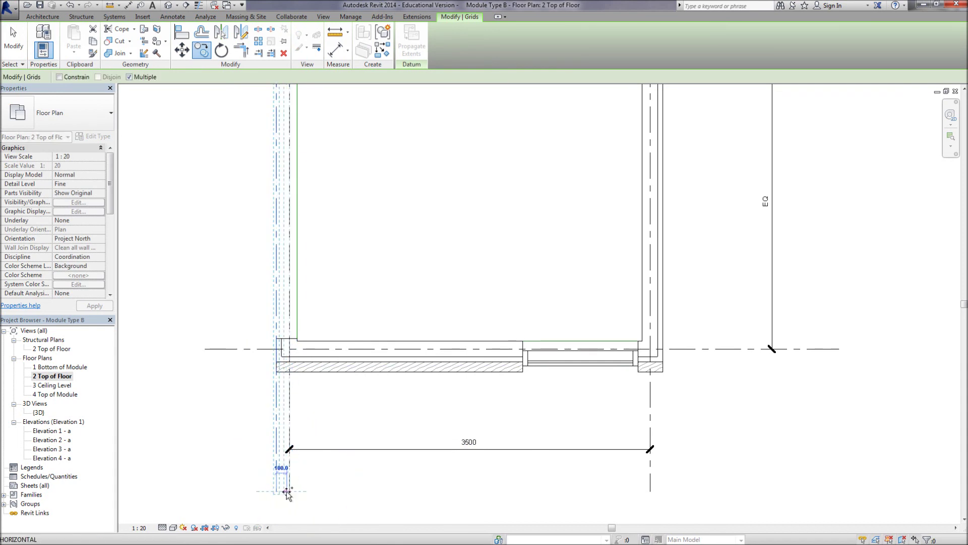
key(Escape)
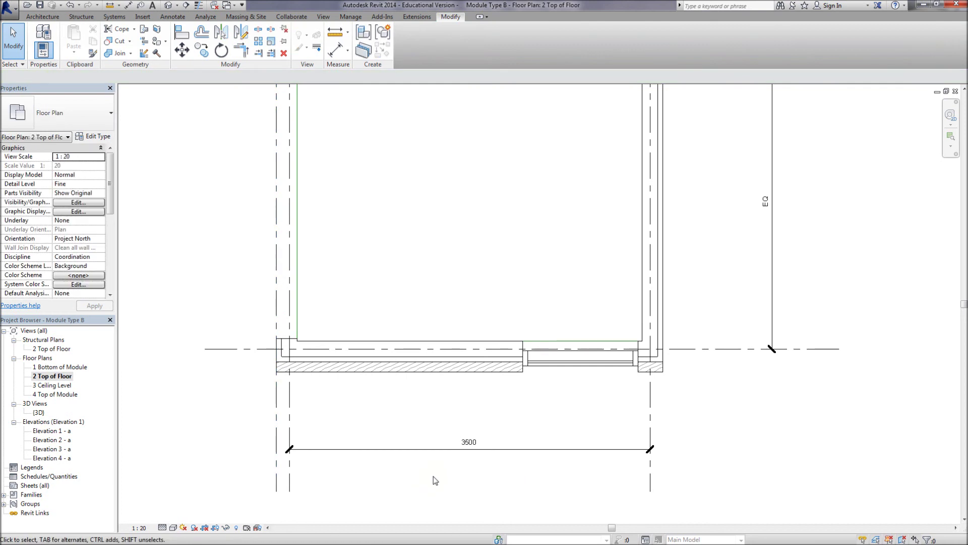
Copy the east grid line 125 mm outward to the outer face of the east wall.
click(651, 488)
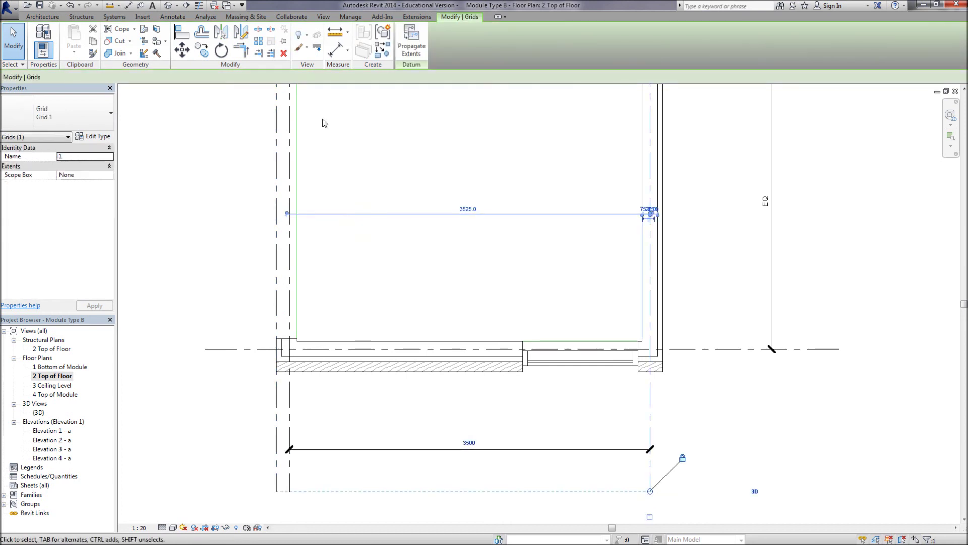
click(202, 52)
click(652, 490)
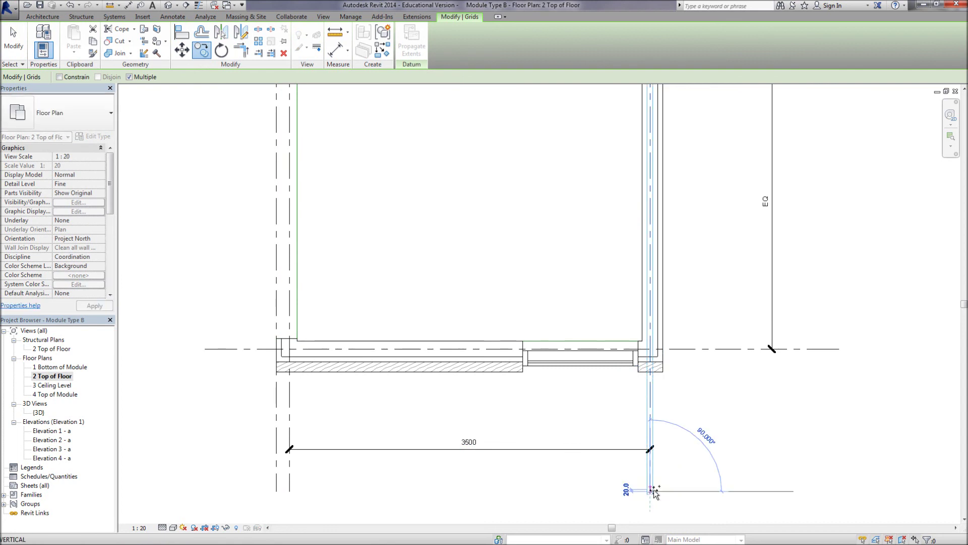
text(12)
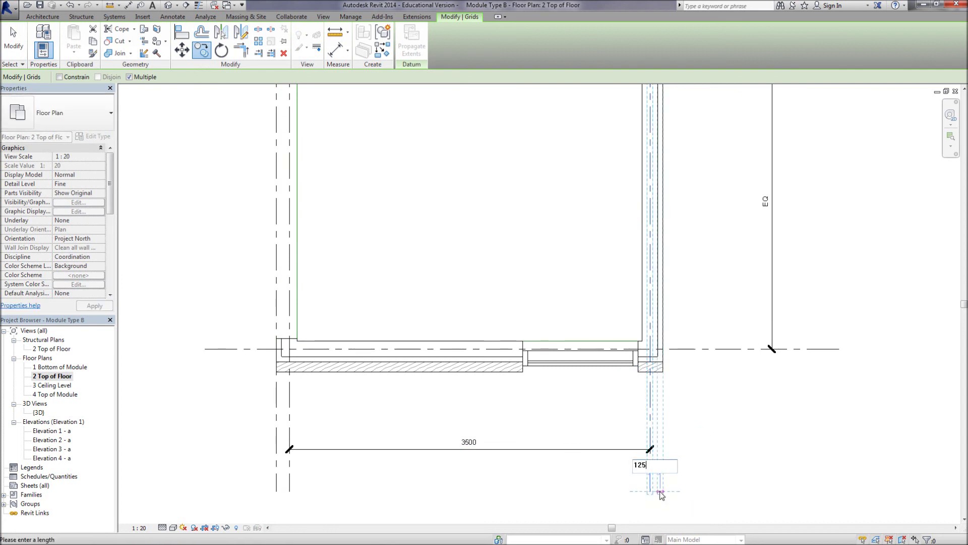
text(5)
key(Return)
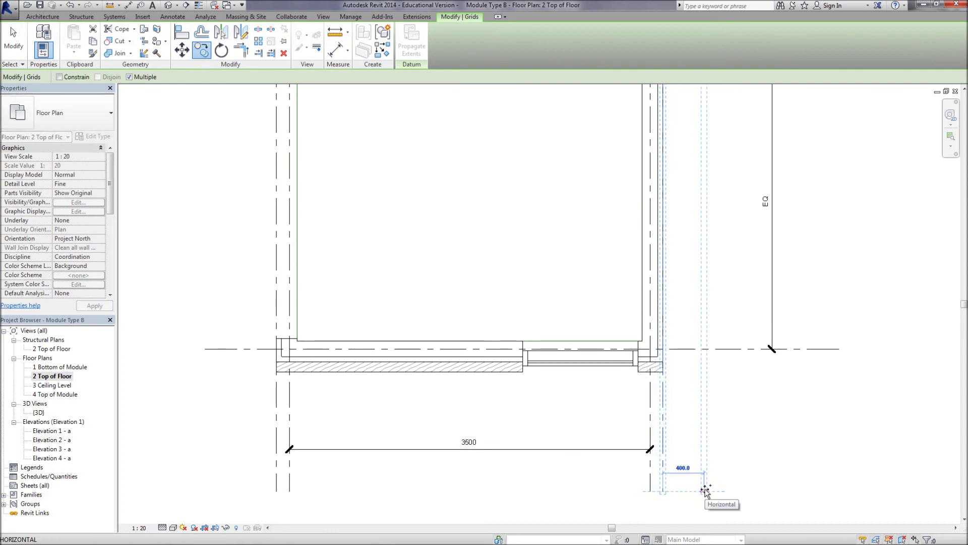
key(Escape)
key(Escape)
Start another aligned dimension for the module's grid lines.
scroll(706, 484, down, 2)
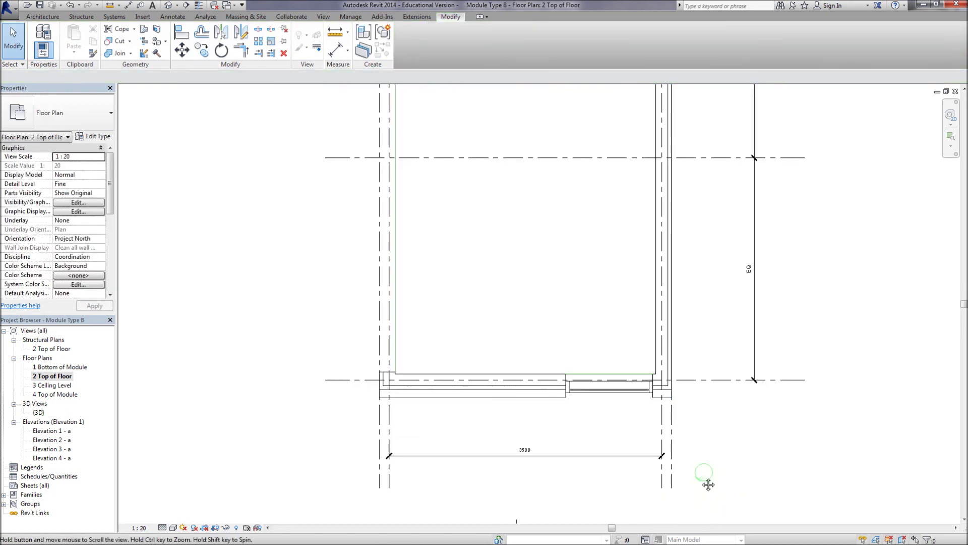
scroll(708, 485, down, 3)
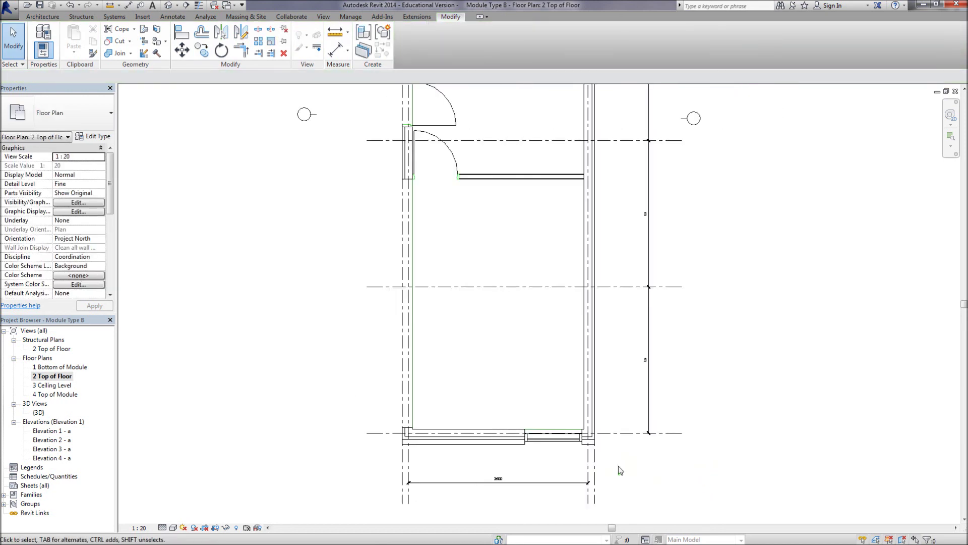
scroll(620, 470, down, 4)
middle_drag(621, 480, 579, 445)
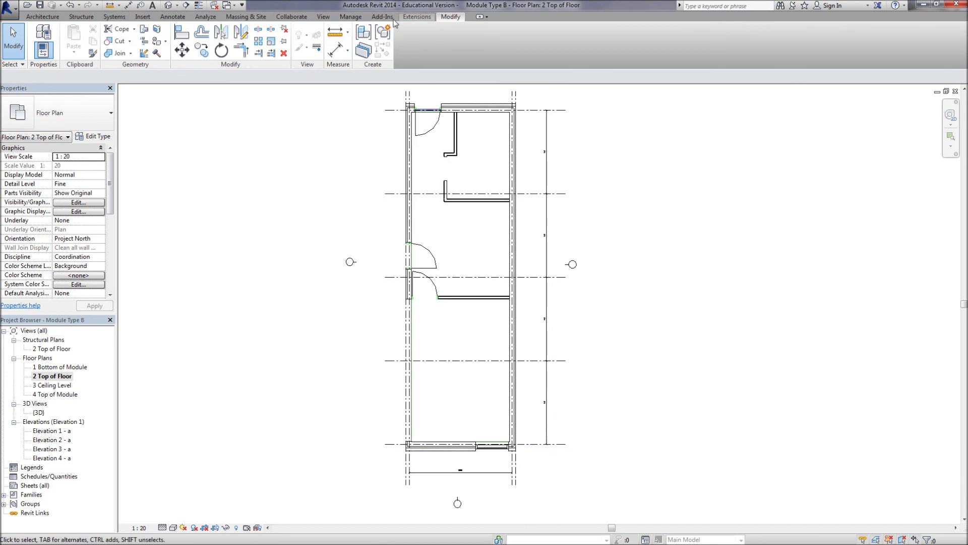
click(170, 17)
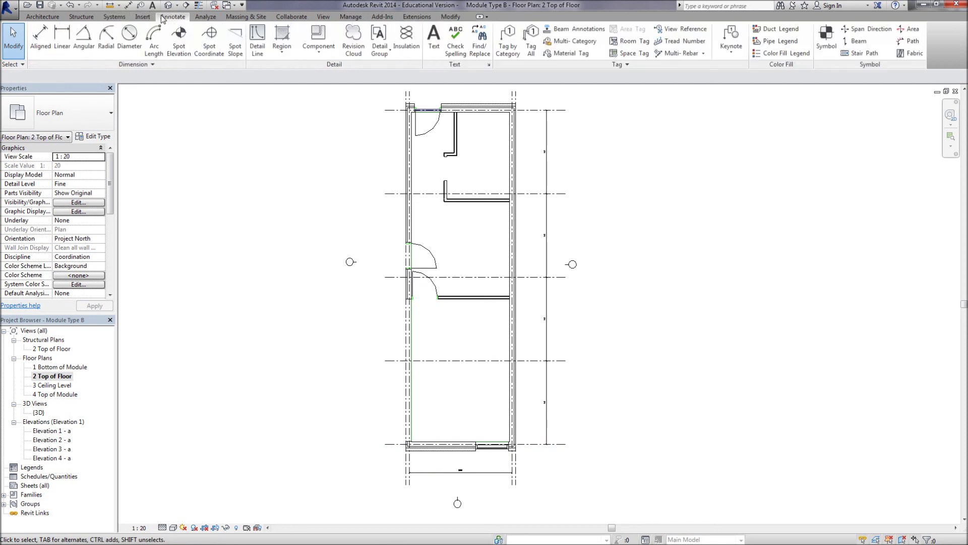
click(39, 26)
scroll(389, 353, up, 2)
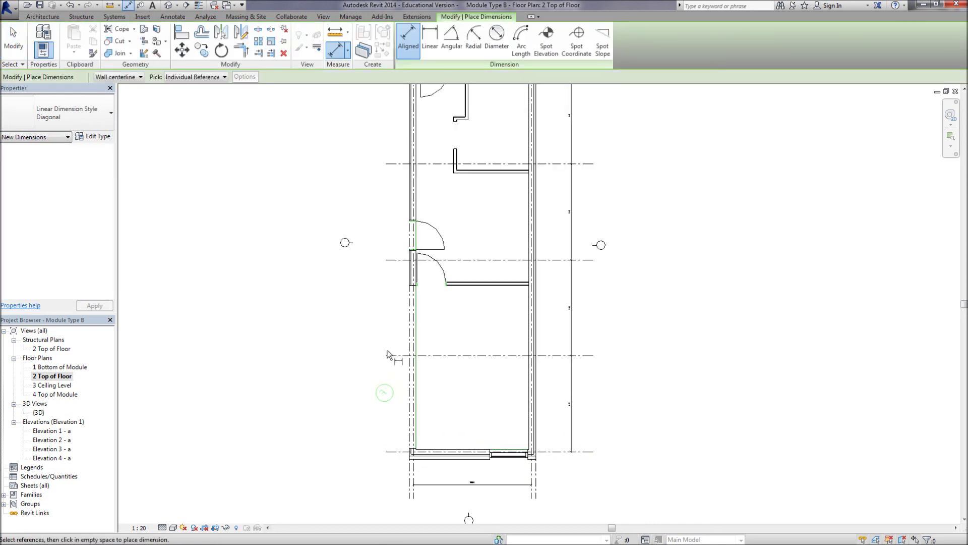